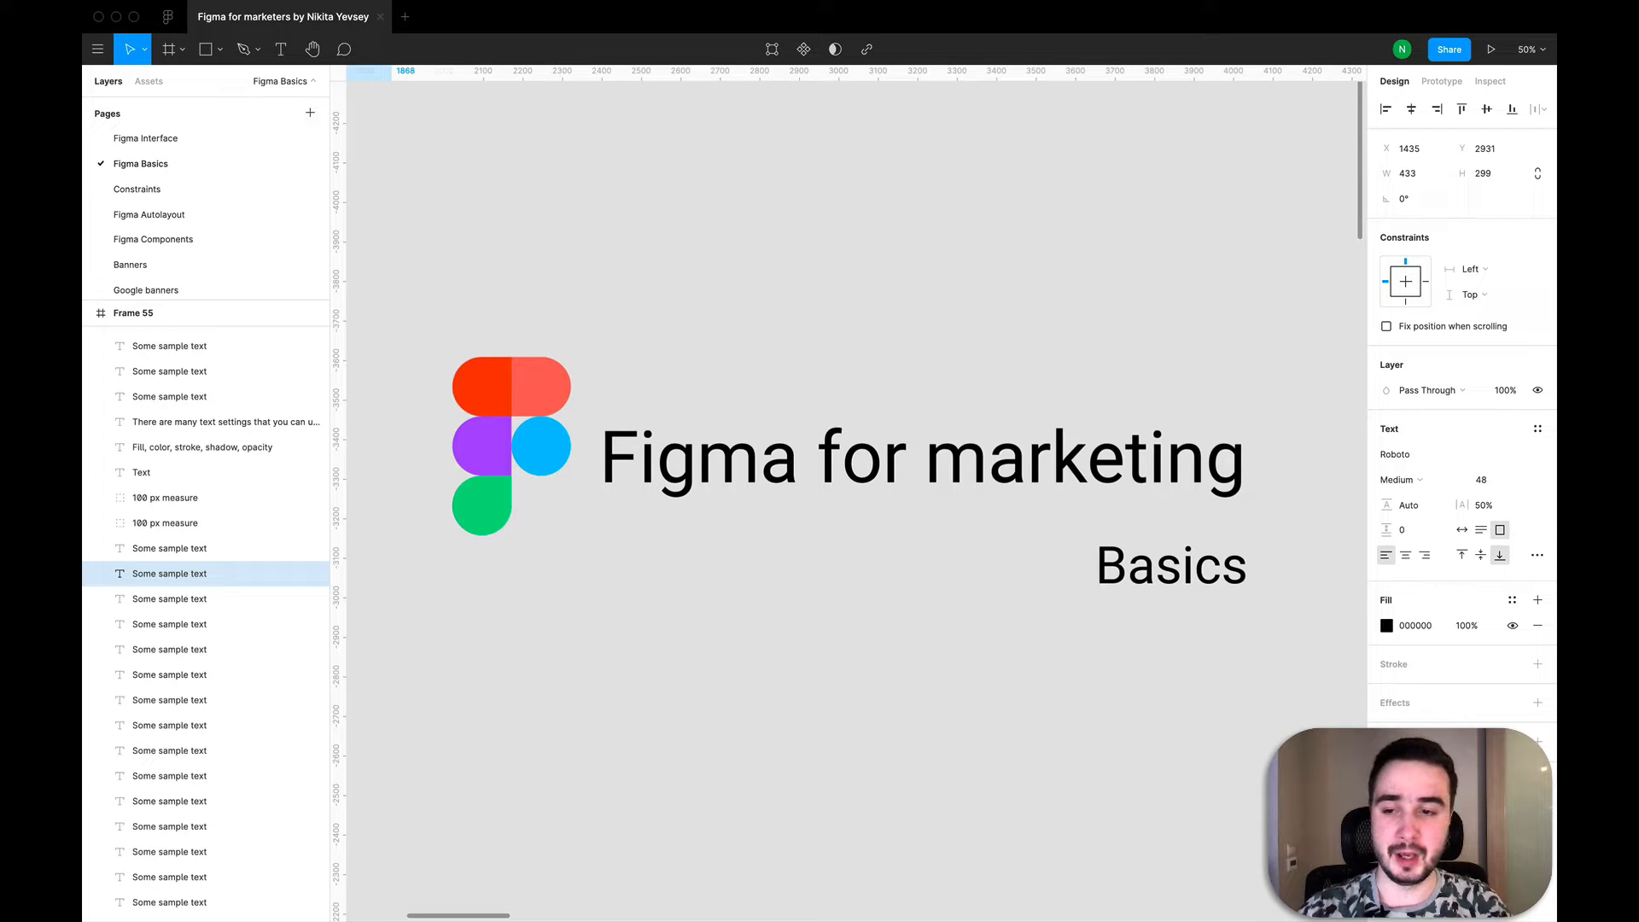
- Create a 100 × 100 frame in the empty area to the right of the Frames examples and give it a white FFFFFF fill
{"action": "scroll", "coordinate": [867, 523], "scroll_direction": "down", "scroll_amount": 10}
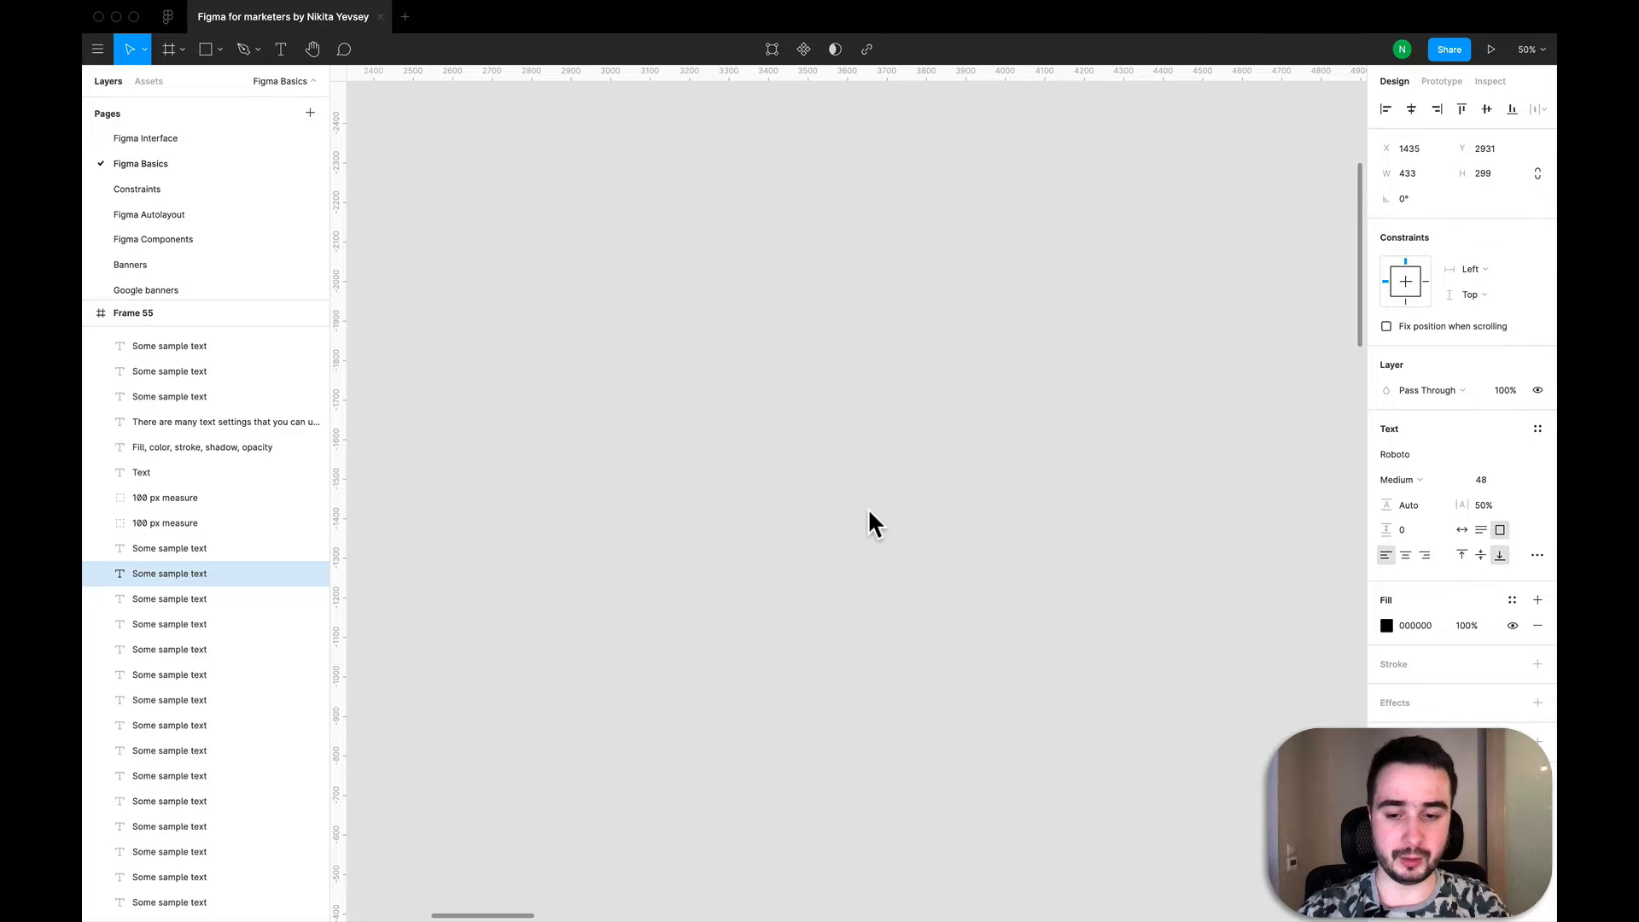
{"action": "scroll", "coordinate": [869, 512], "scroll_direction": "down", "scroll_amount": 8}
{"action": "scroll", "coordinate": [869, 512], "scroll_direction": "right", "scroll_amount": 10}
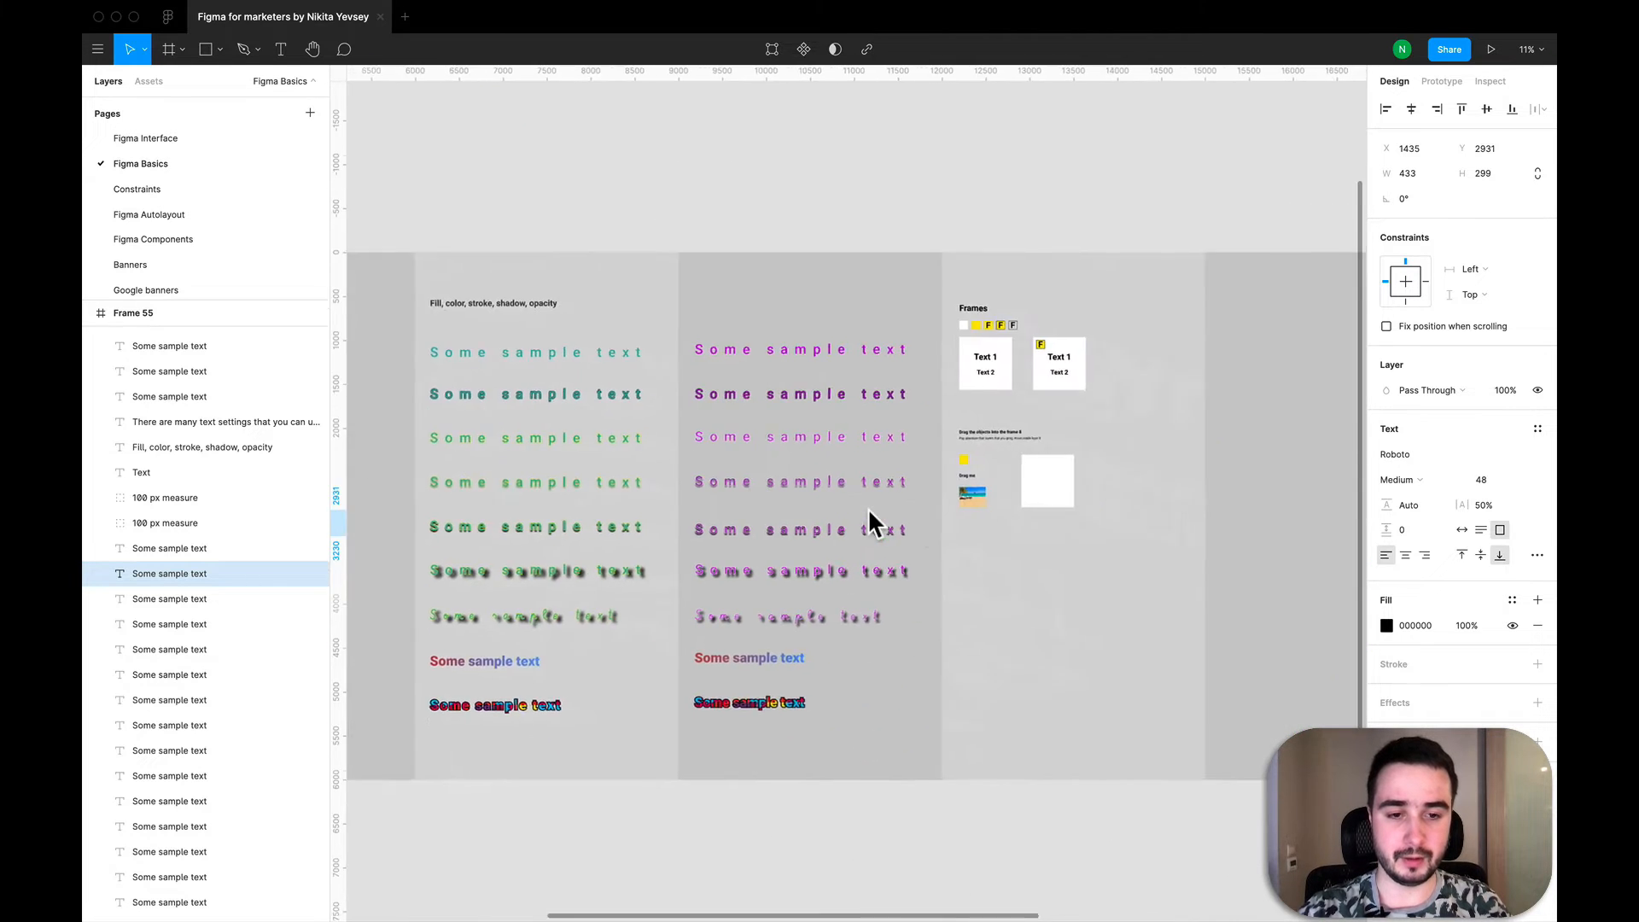
{"action": "scroll", "coordinate": [845, 369], "scroll_direction": "up", "scroll_amount": 5}
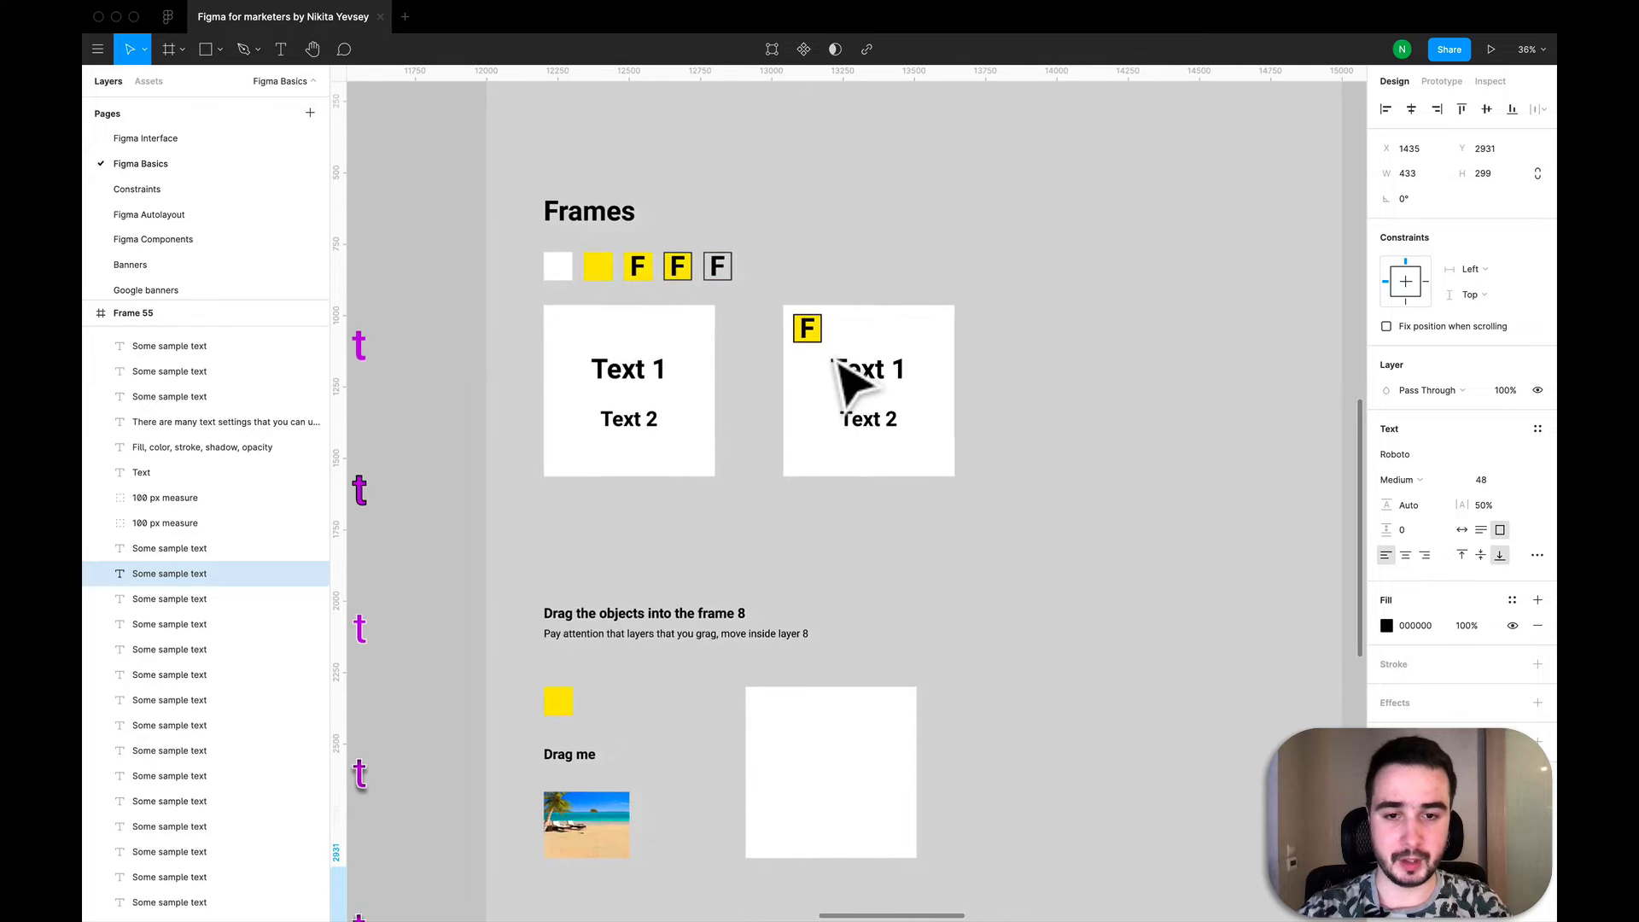
{"action": "scroll", "coordinate": [845, 380], "scroll_direction": "right", "scroll_amount": 3}
{"action": "scroll", "coordinate": [845, 380], "scroll_direction": "right", "scroll_amount": 4}
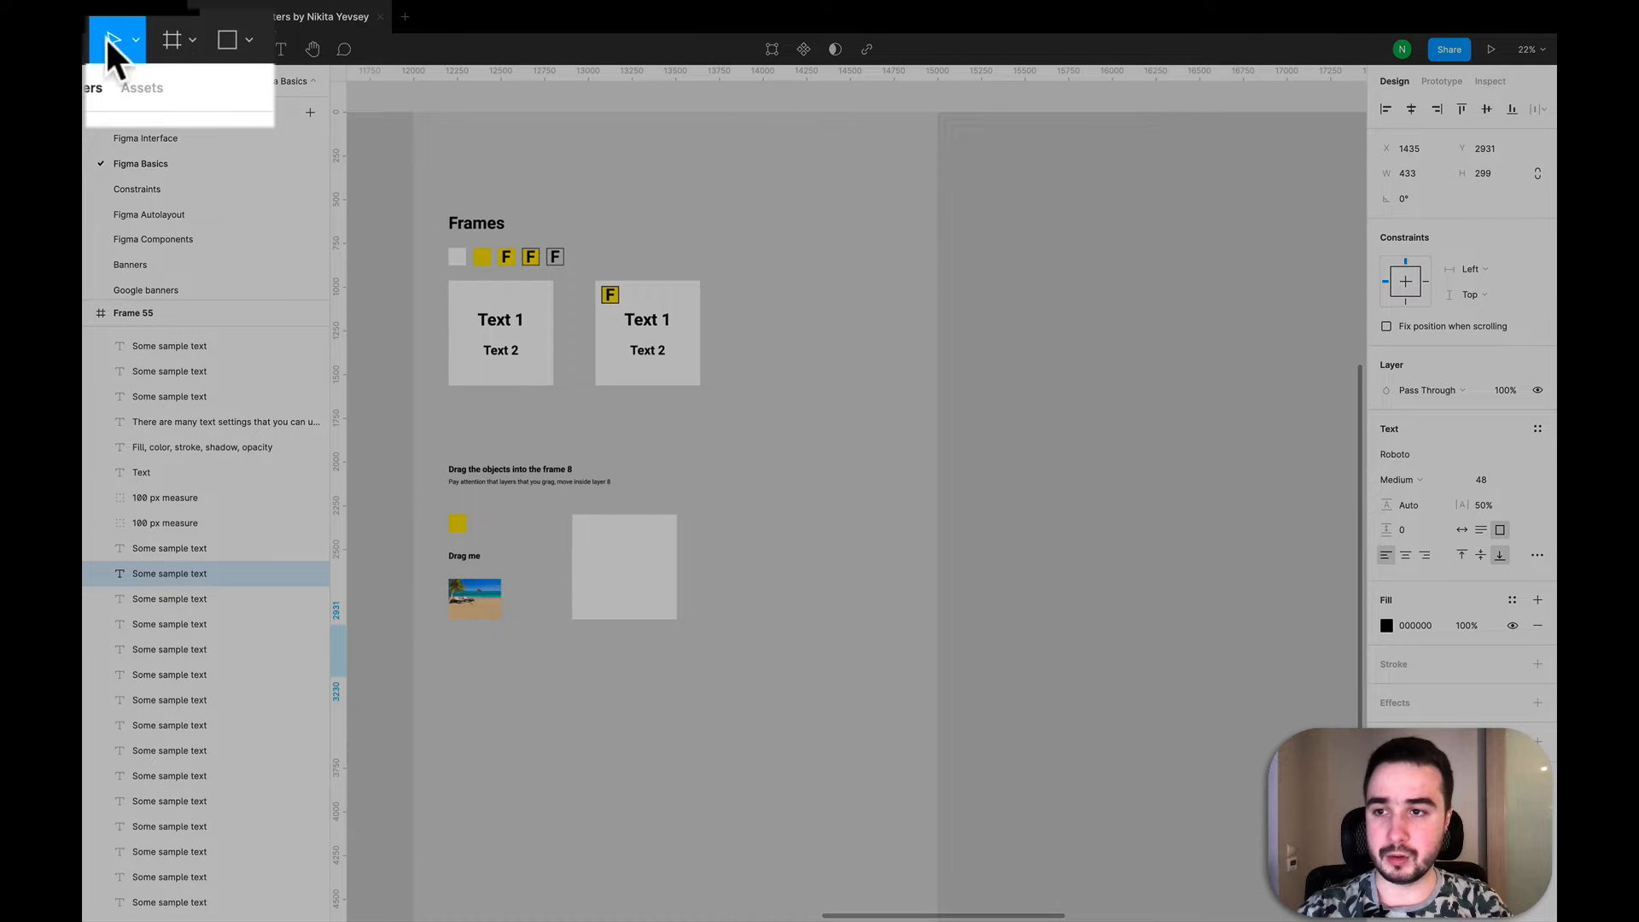
{"action": "left_click", "coordinate": [182, 43]}
{"action": "left_click", "coordinate": [177, 97]}
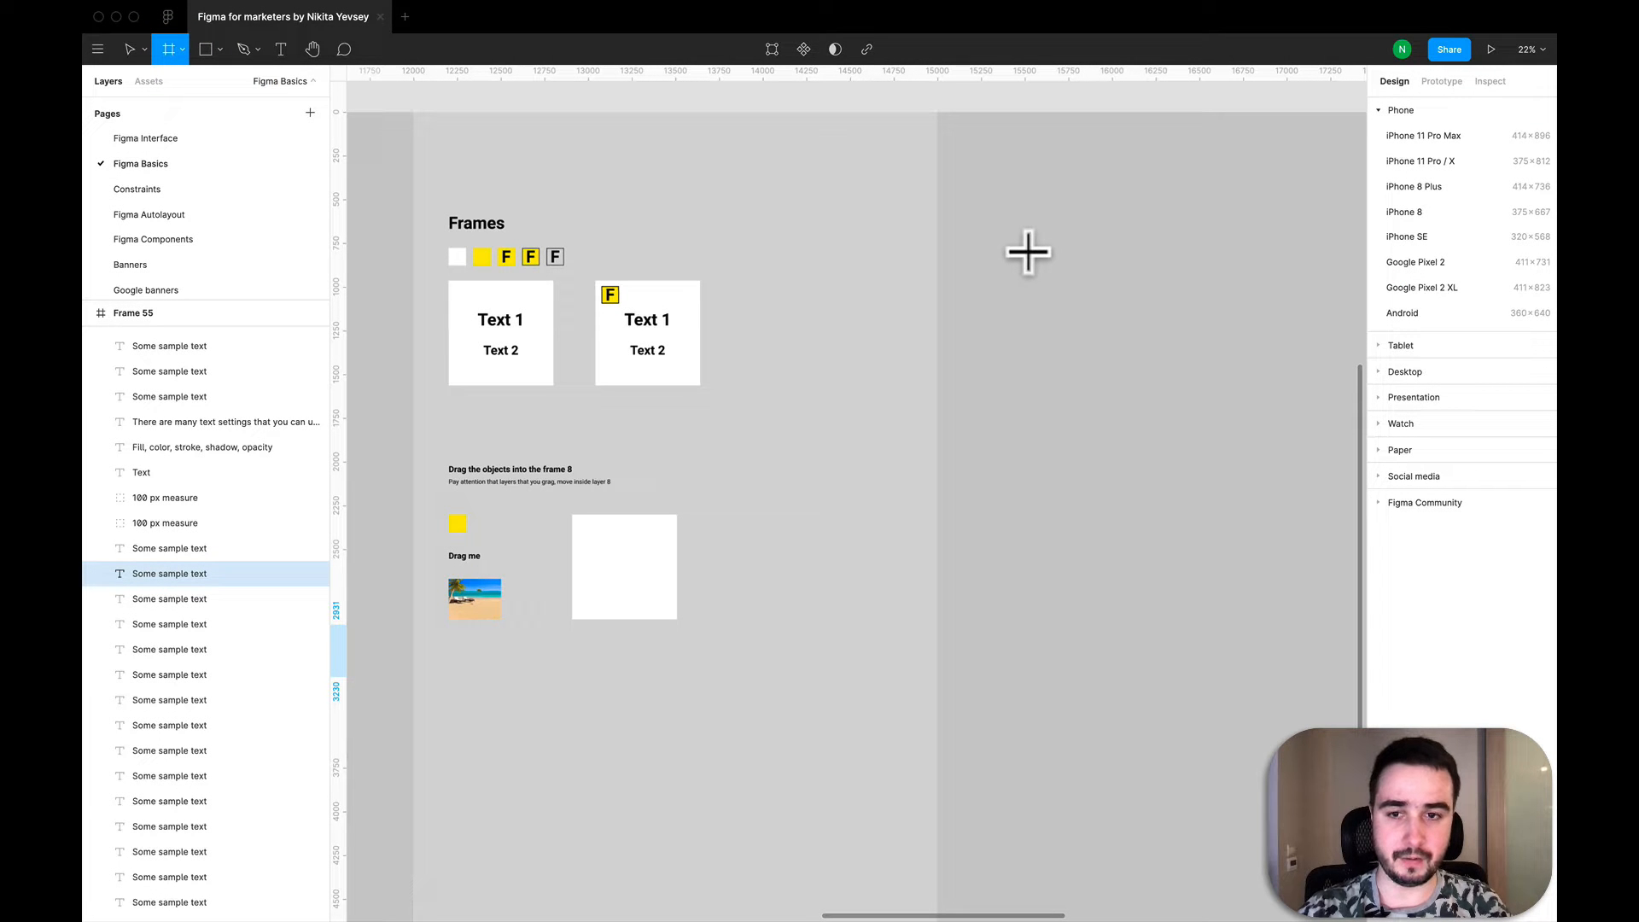
{"action": "scroll", "coordinate": [1016, 239], "scroll_direction": "right", "scroll_amount": 3}
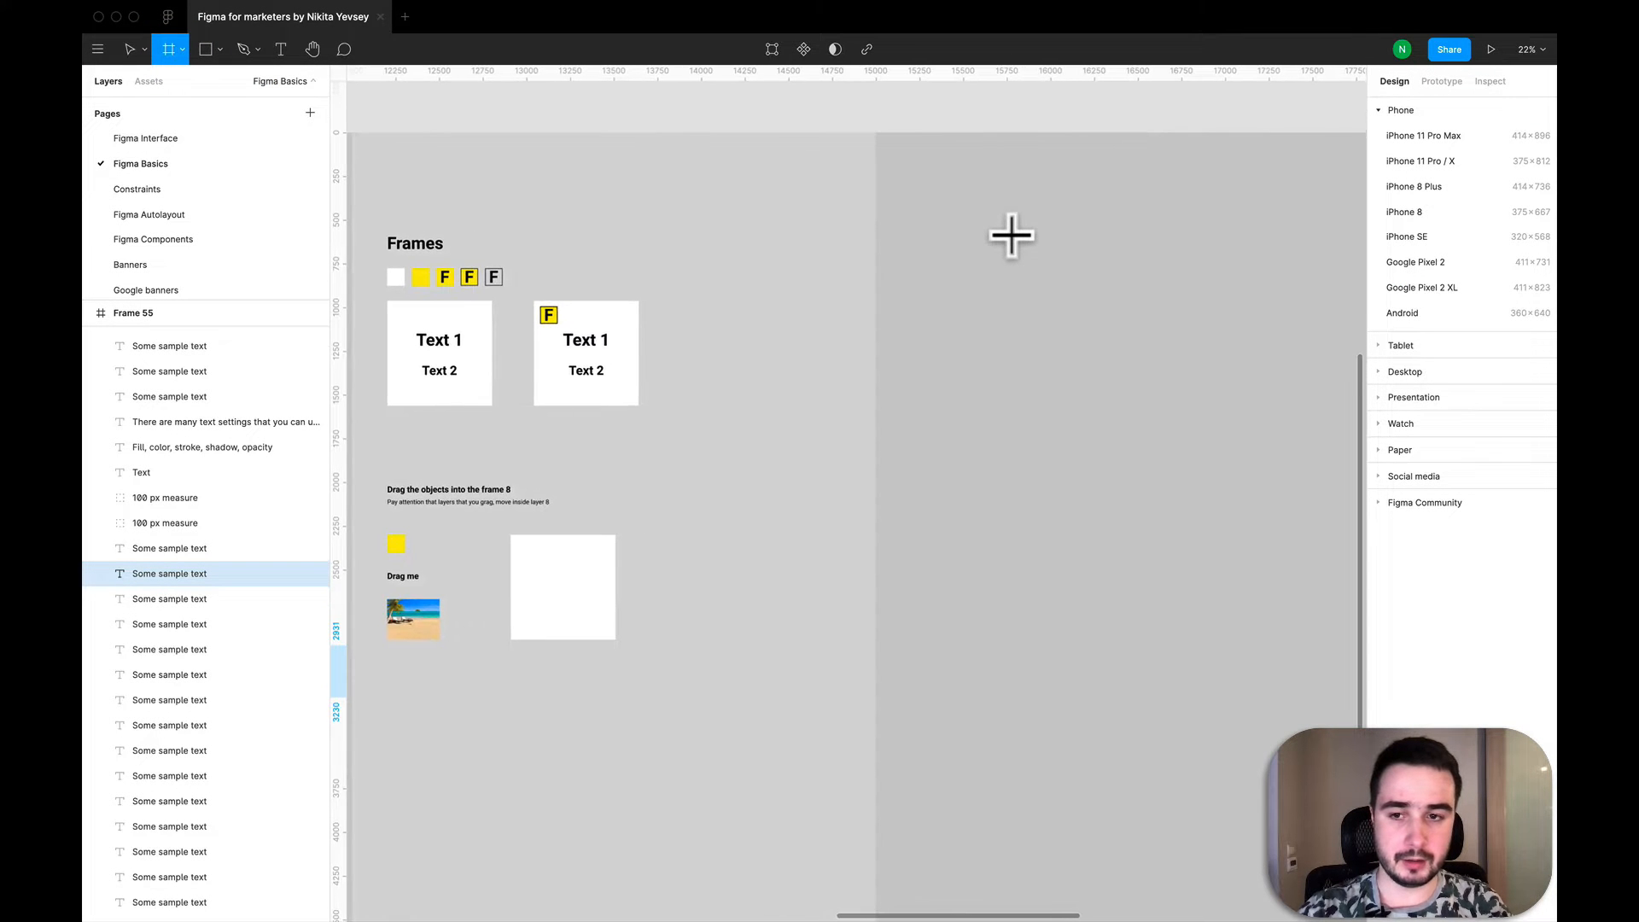
{"action": "left_click", "coordinate": [931, 274]}
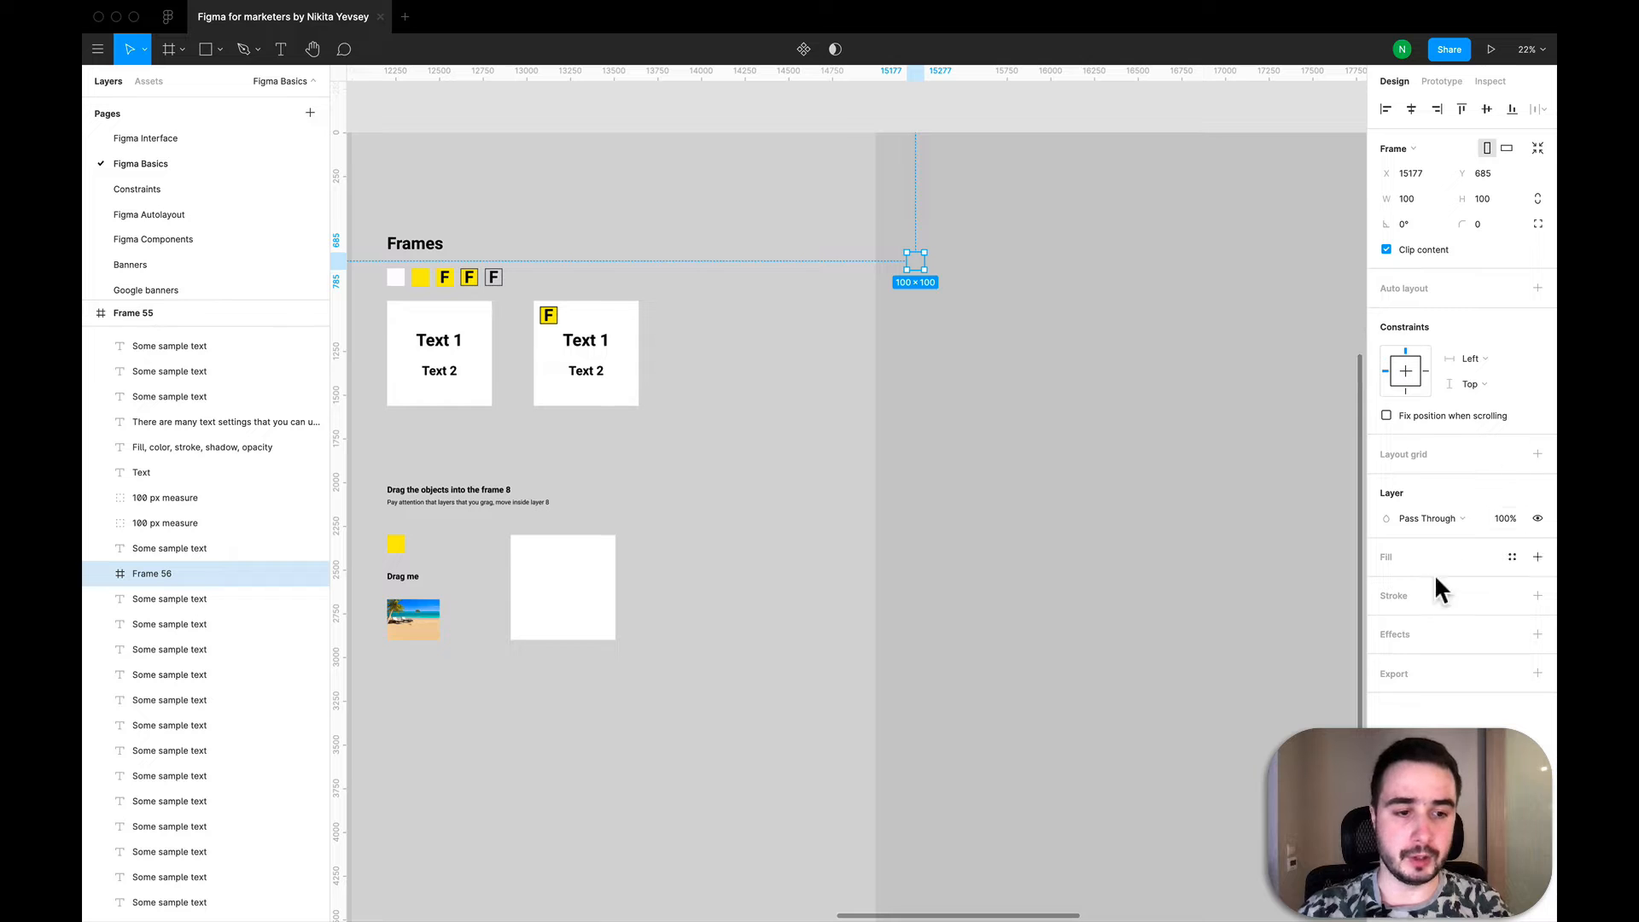
{"action": "left_click", "coordinate": [1539, 555]}
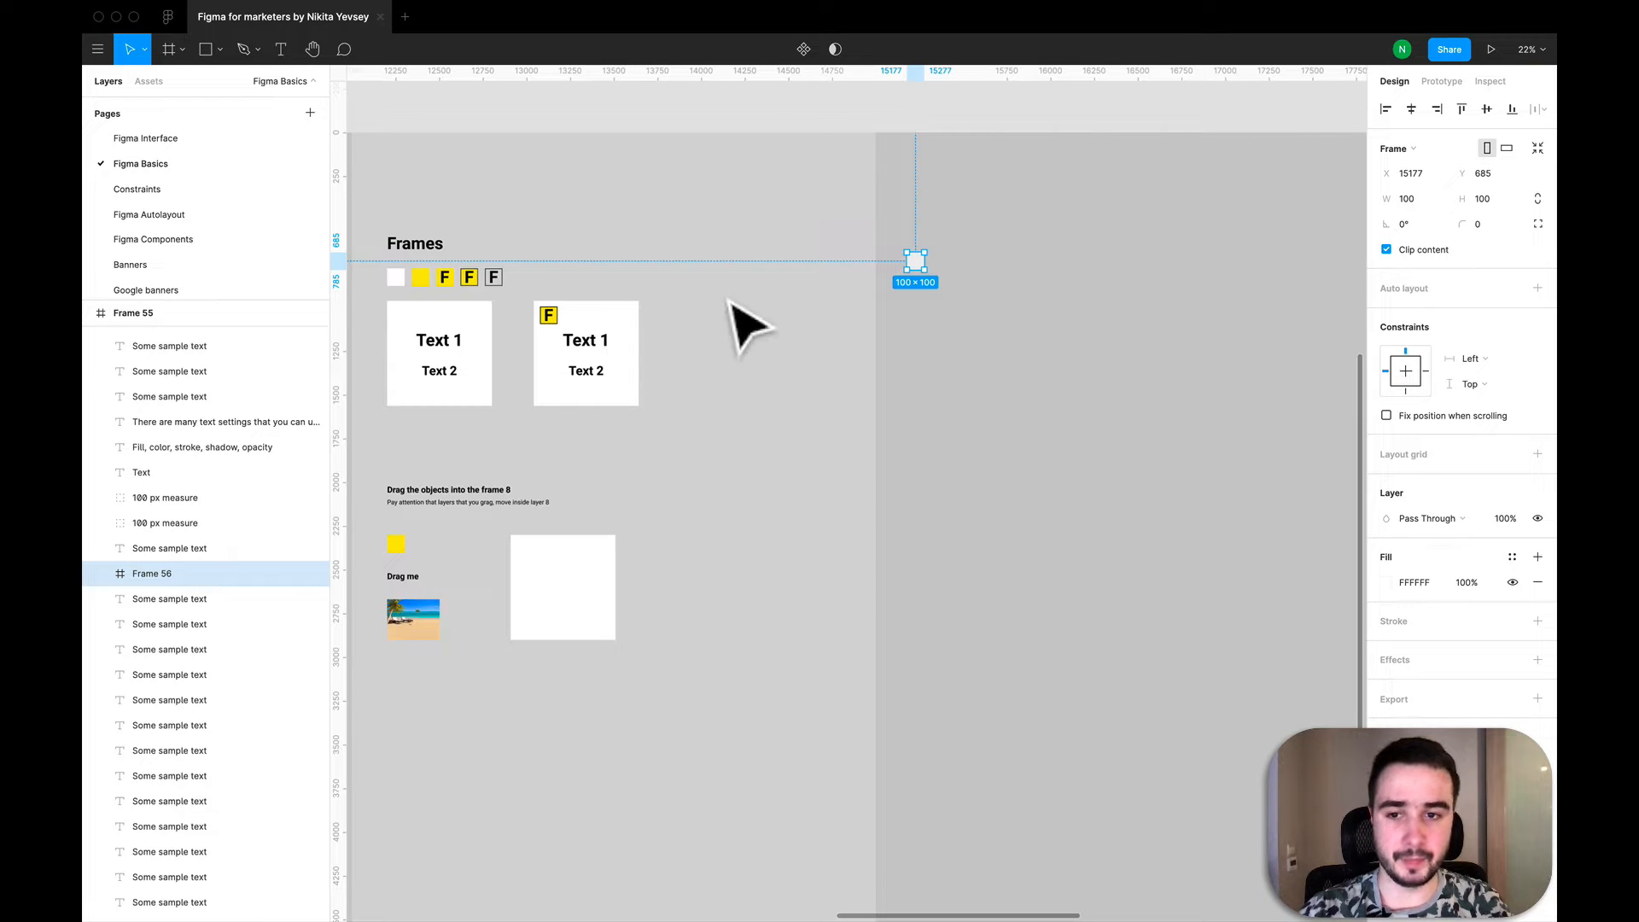
- Duplicate the white frame and place the copy to its right, level with the original
{"action": "left_click", "coordinate": [981, 329]}
{"action": "left_click", "coordinate": [917, 266]}
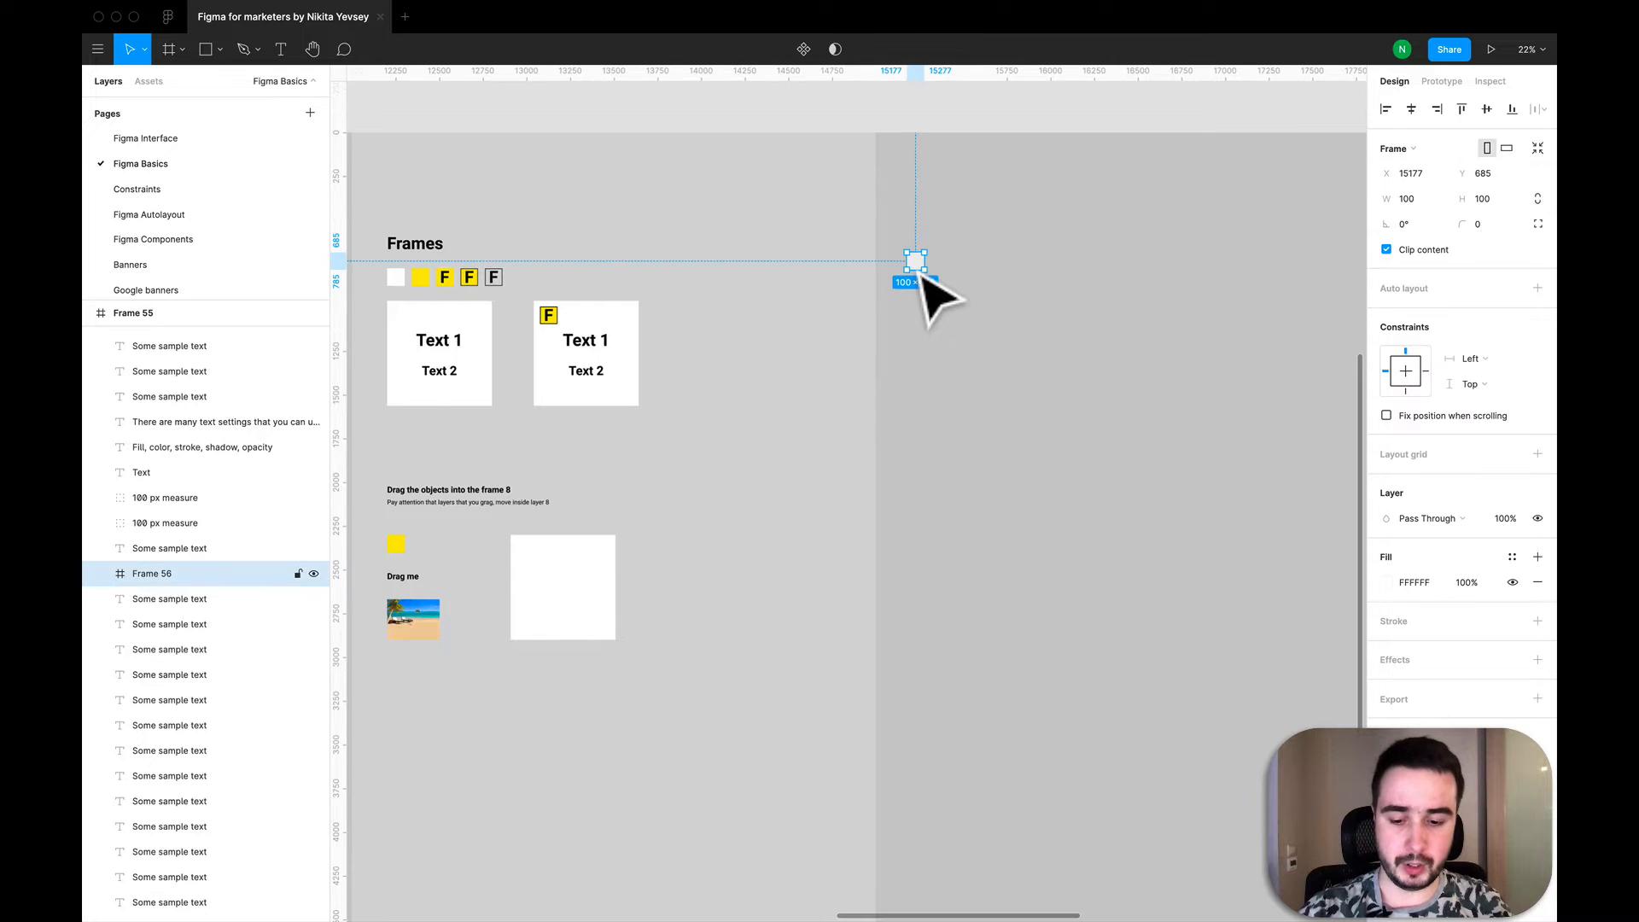
{"action": "key", "text": "super+v"}
{"action": "left_click_drag", "start_coordinate": [919, 268], "coordinate": [957, 273]}
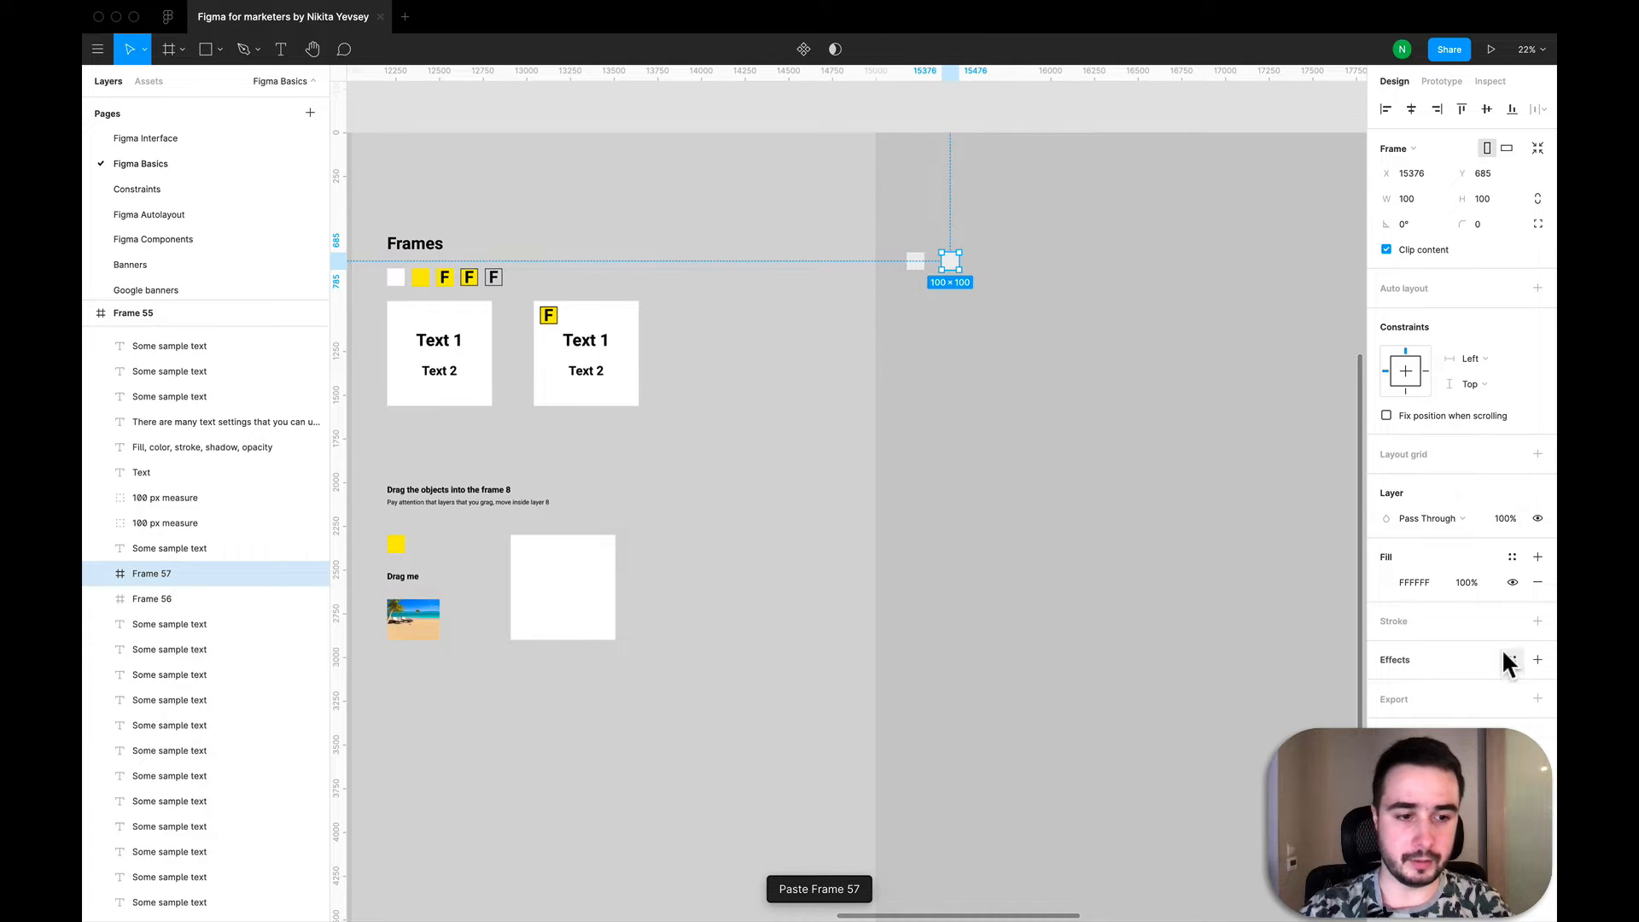
- Change the duplicated frame's fill from the colour picker to bright yellow FFE600
{"action": "left_click", "coordinate": [1386, 581]}
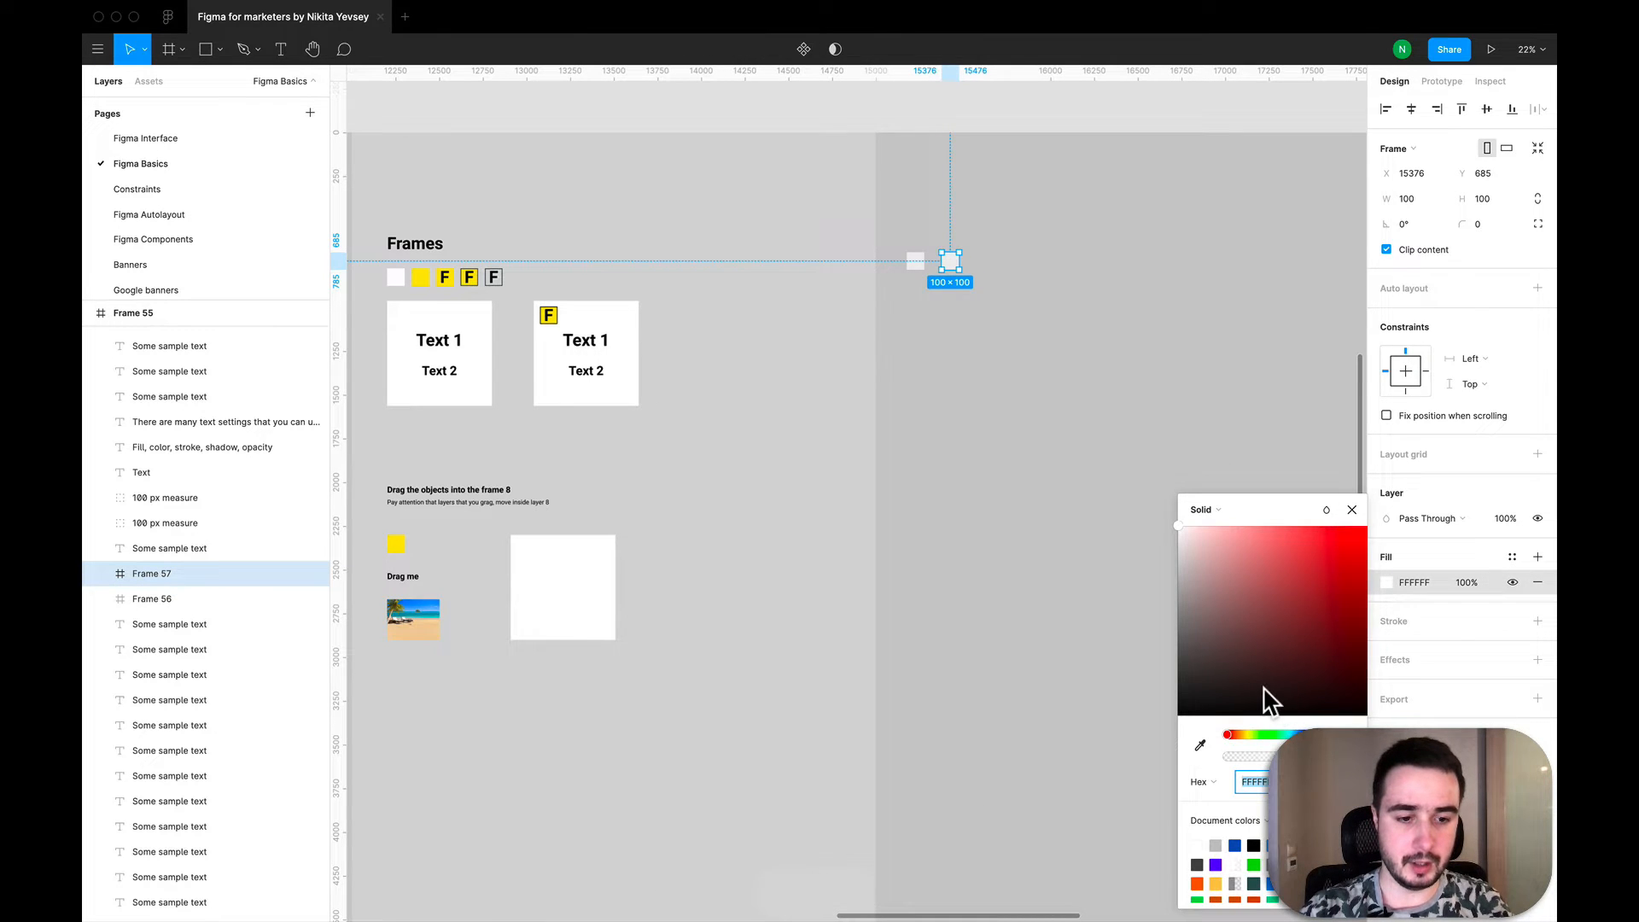
{"action": "left_click_drag", "start_coordinate": [1247, 736], "coordinate": [1245, 735]}
{"action": "left_click_drag", "start_coordinate": [1265, 657], "coordinate": [1350, 566]}
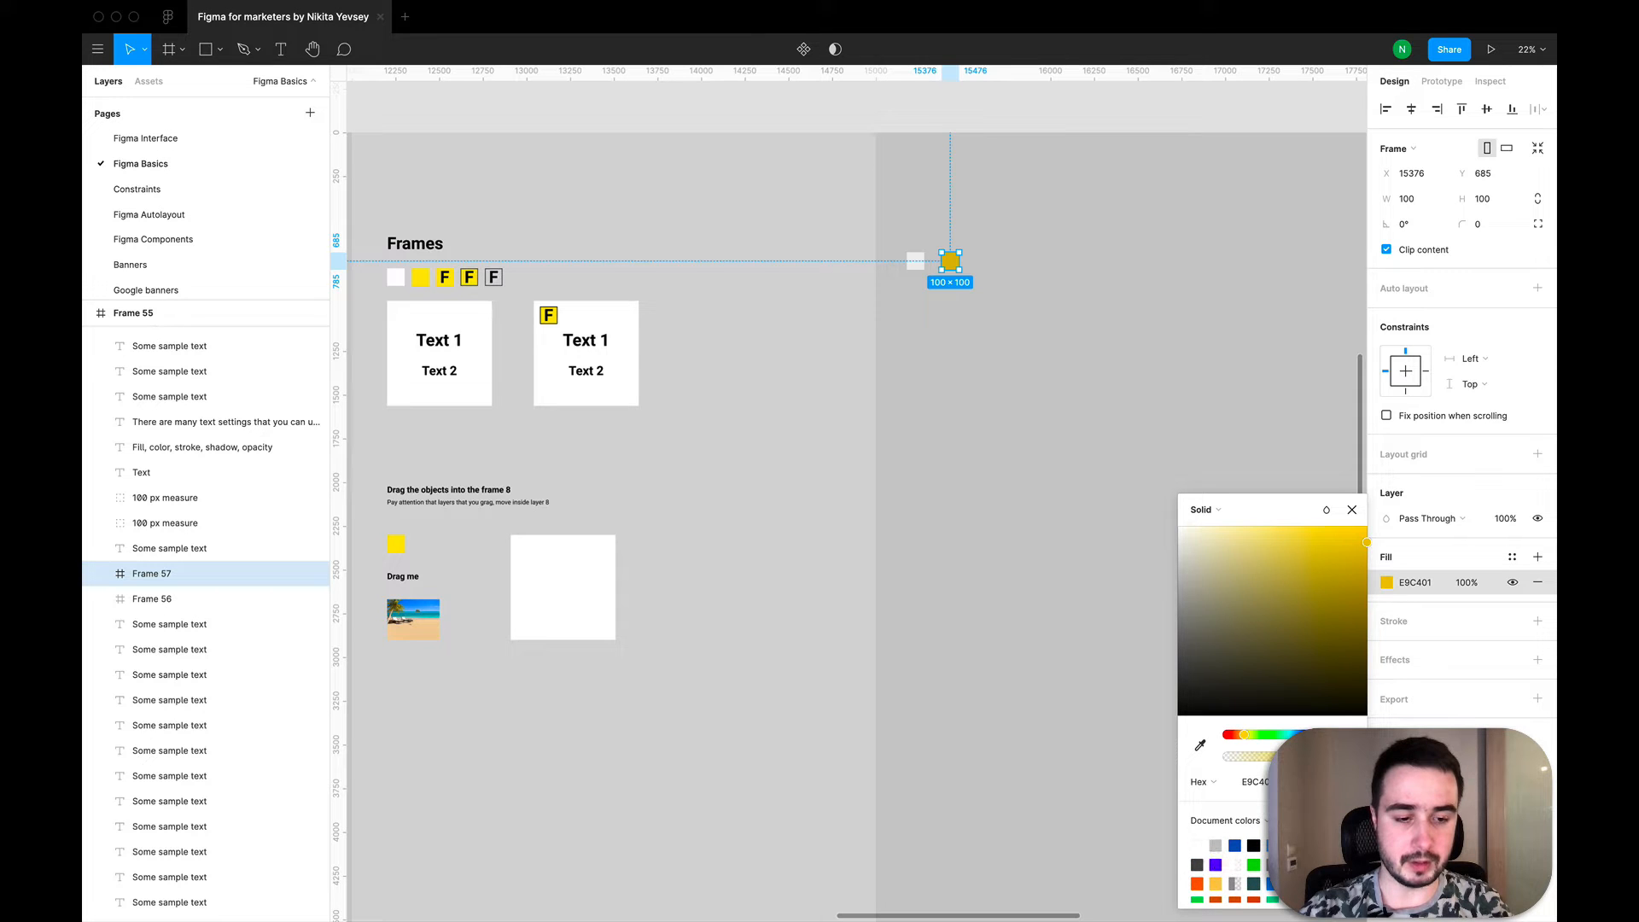
{"action": "left_click_drag", "start_coordinate": [1366, 542], "coordinate": [1366, 524]}
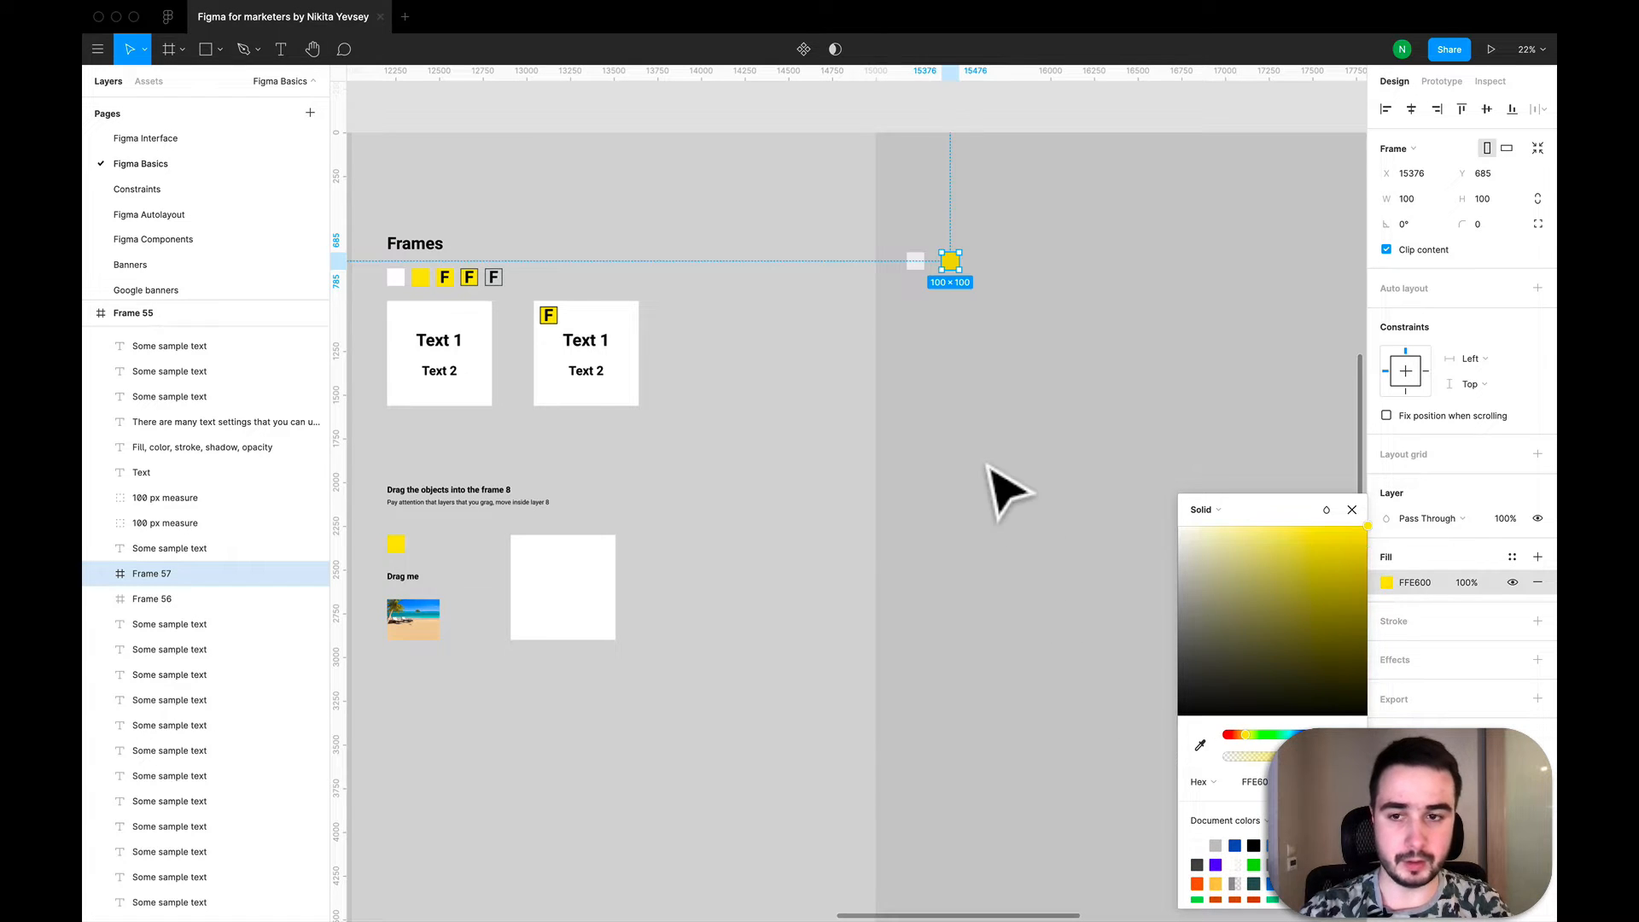
{"action": "left_click", "coordinate": [1117, 309]}
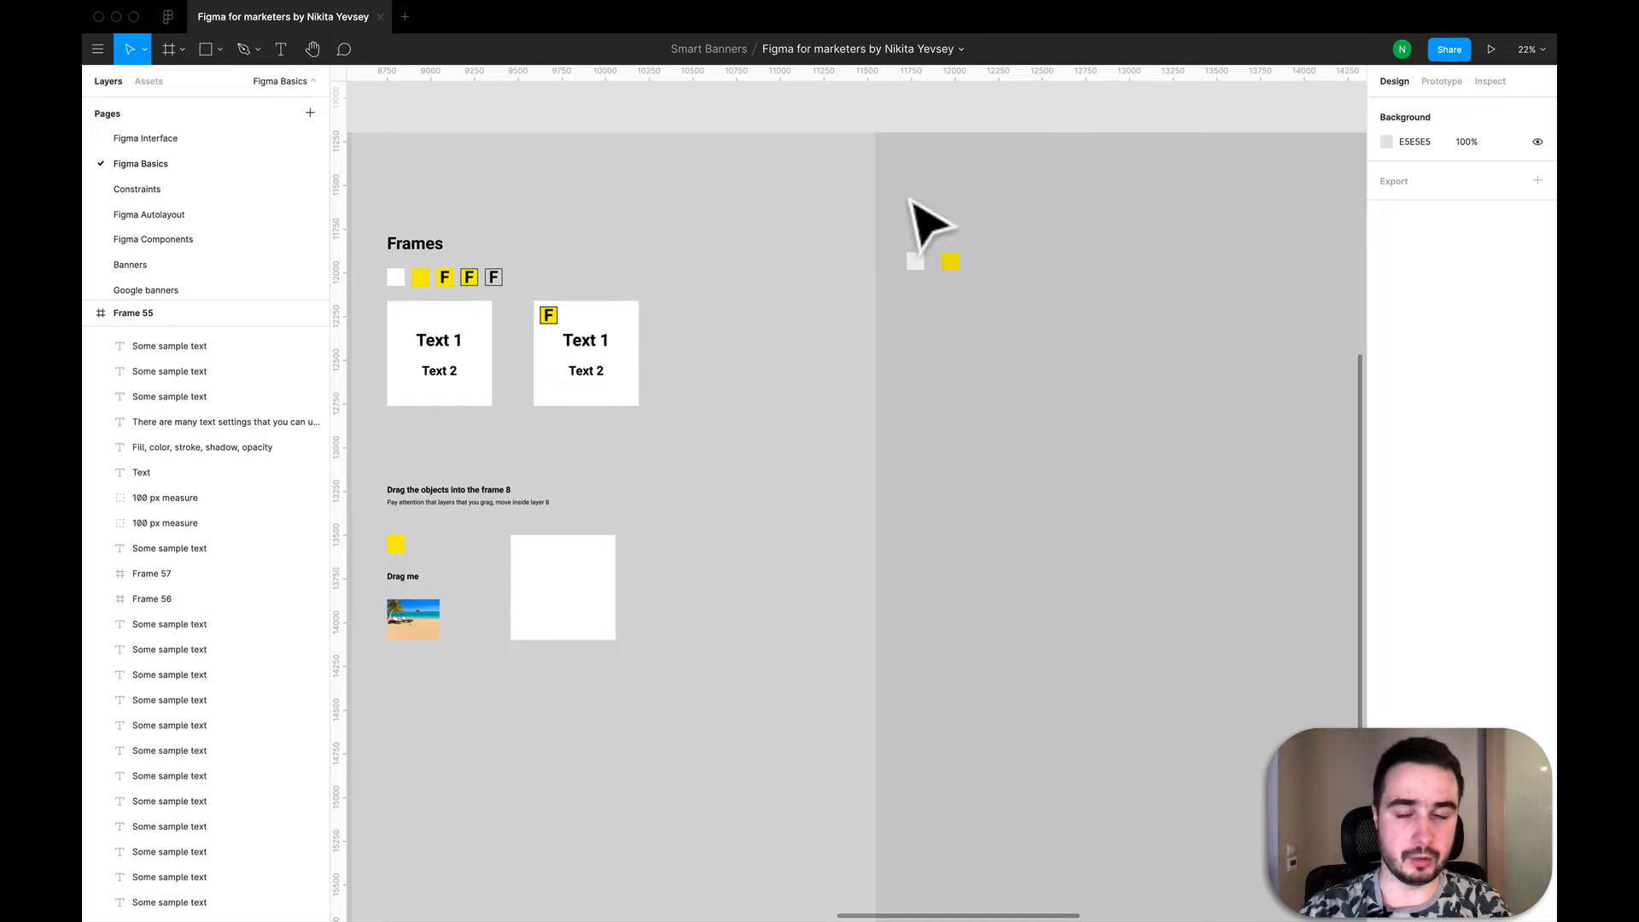
- Copy the fill code FFE600 from the yellow example square under the Frames heading and apply it to the new yellow frame
{"action": "left_click", "coordinate": [423, 281]}
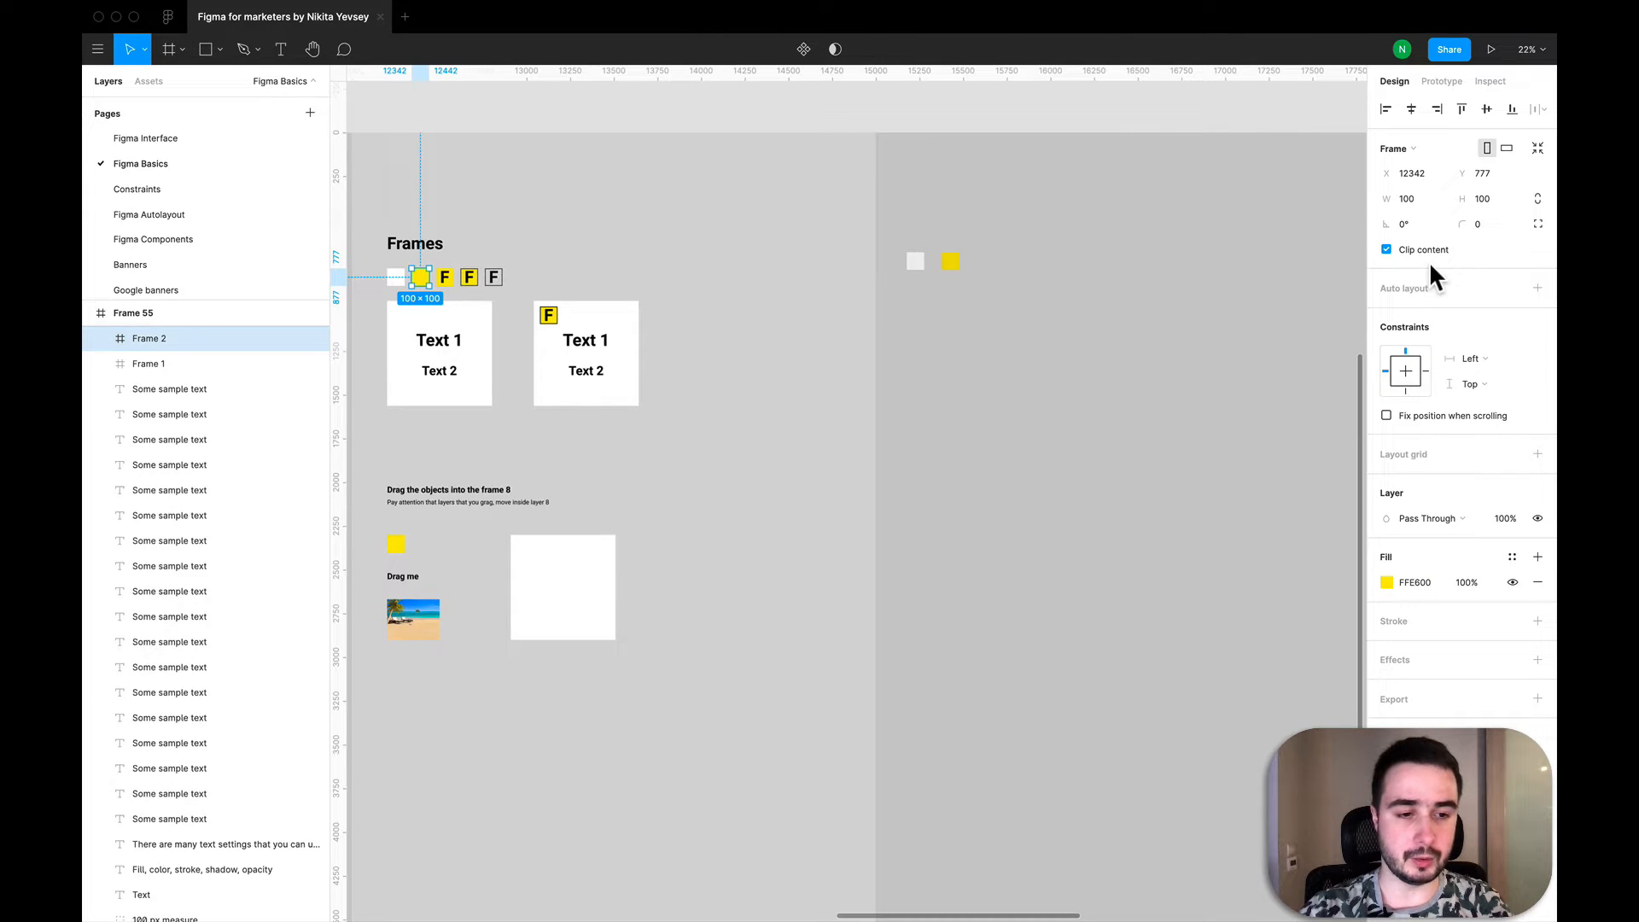
{"action": "key", "text": "cmd+c"}
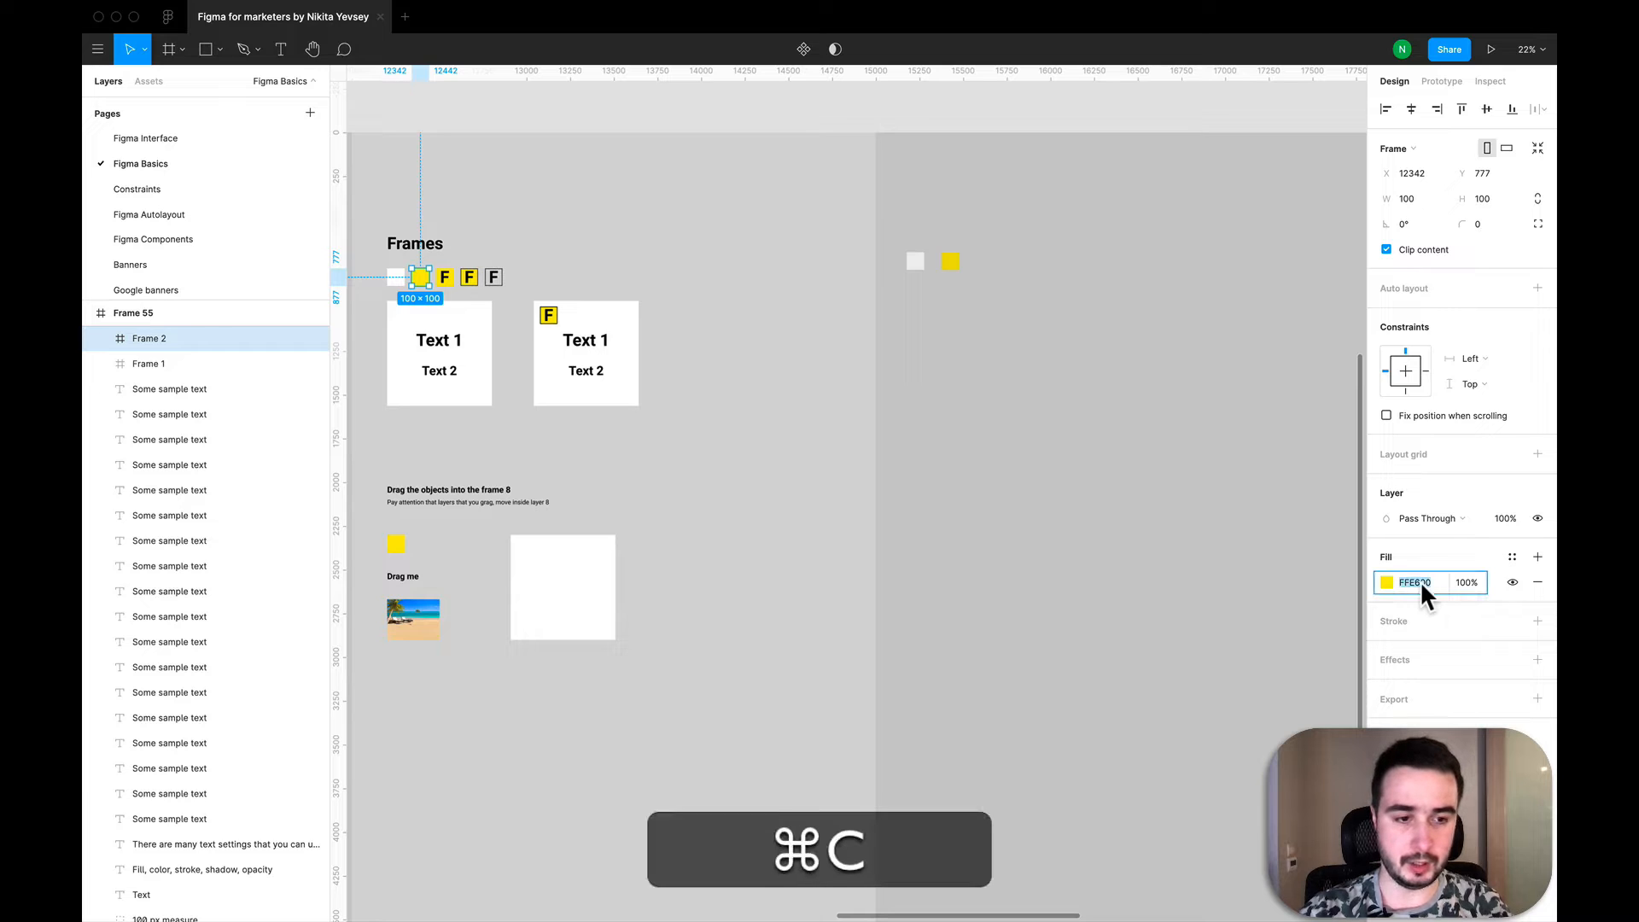
{"action": "left_click", "coordinate": [951, 262]}
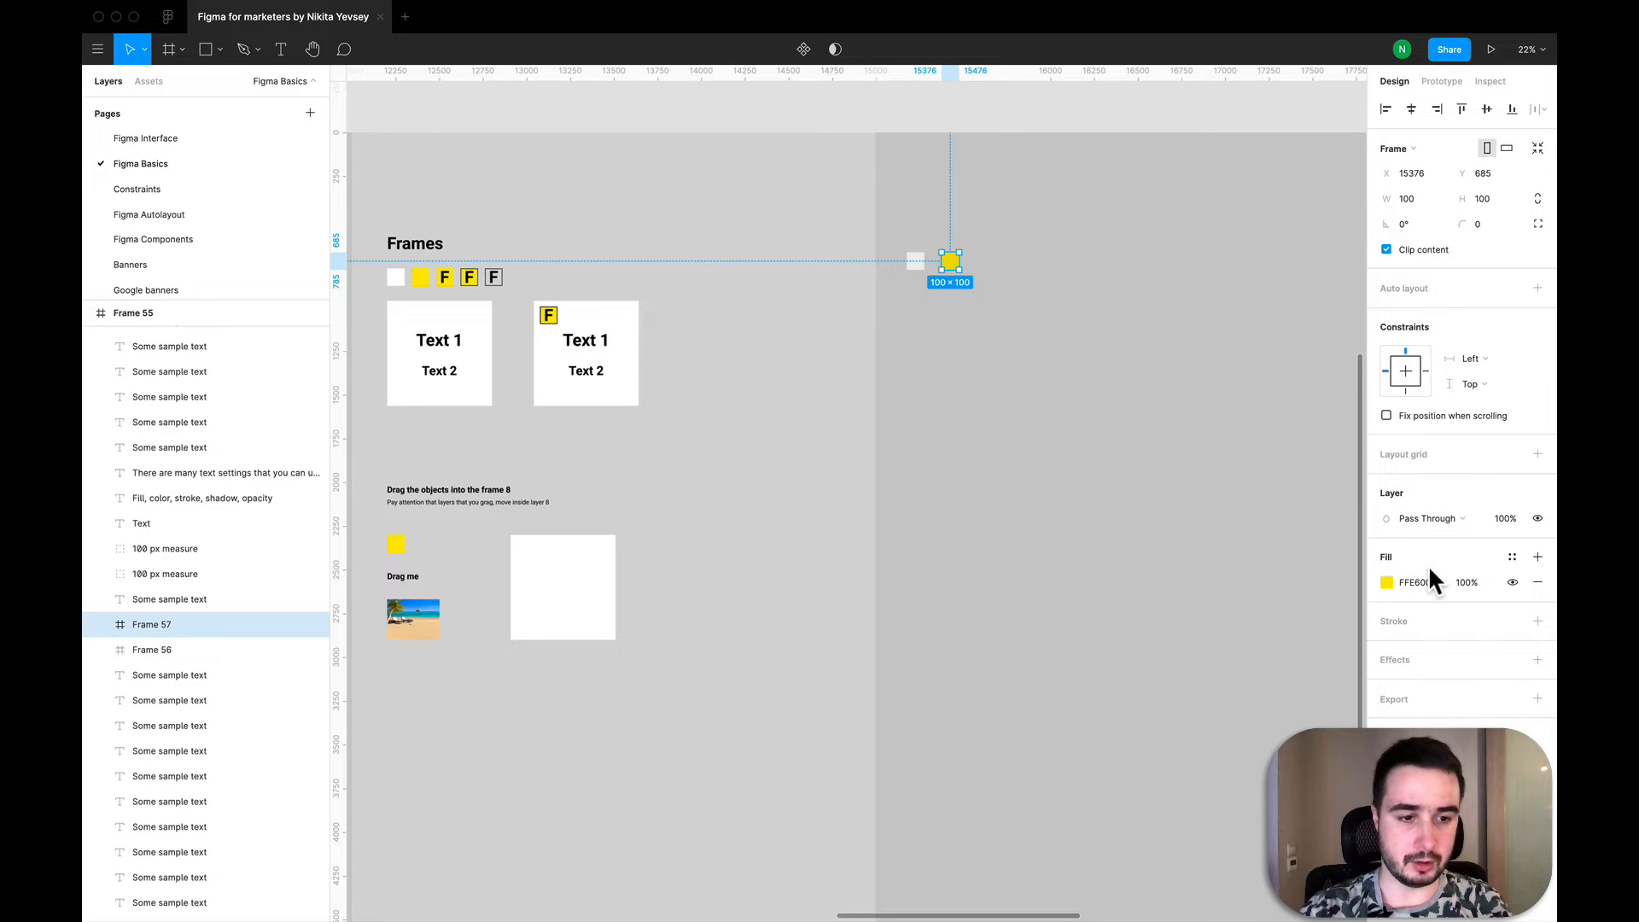
{"action": "key", "text": "super+v"}
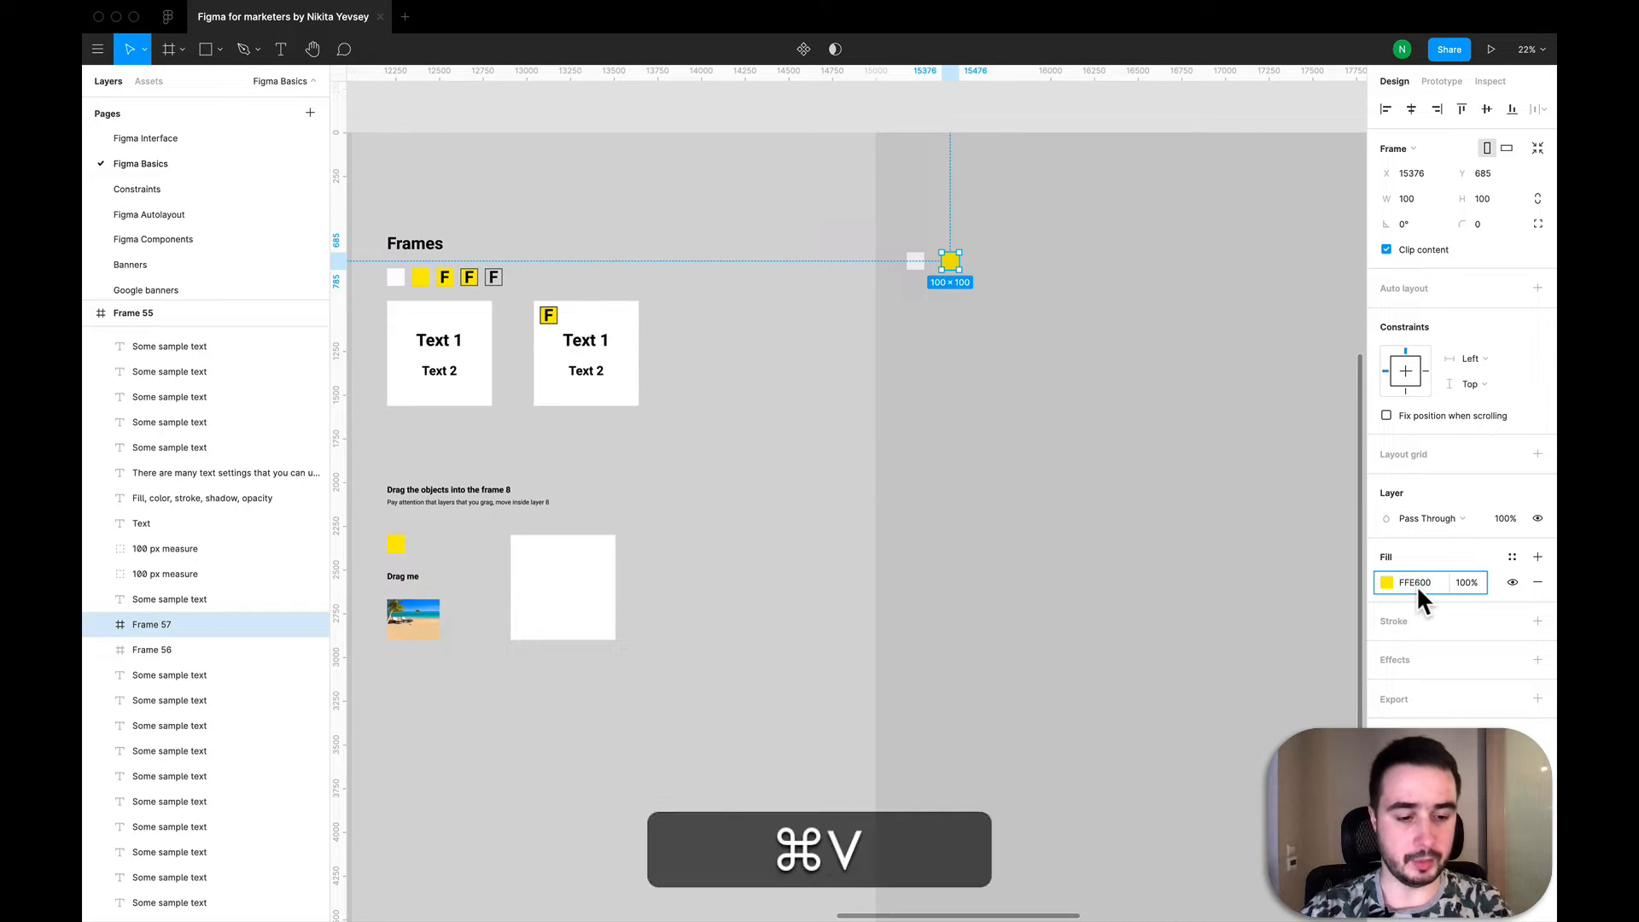
{"action": "key", "text": "Return"}
{"action": "left_click", "coordinate": [1034, 426]}
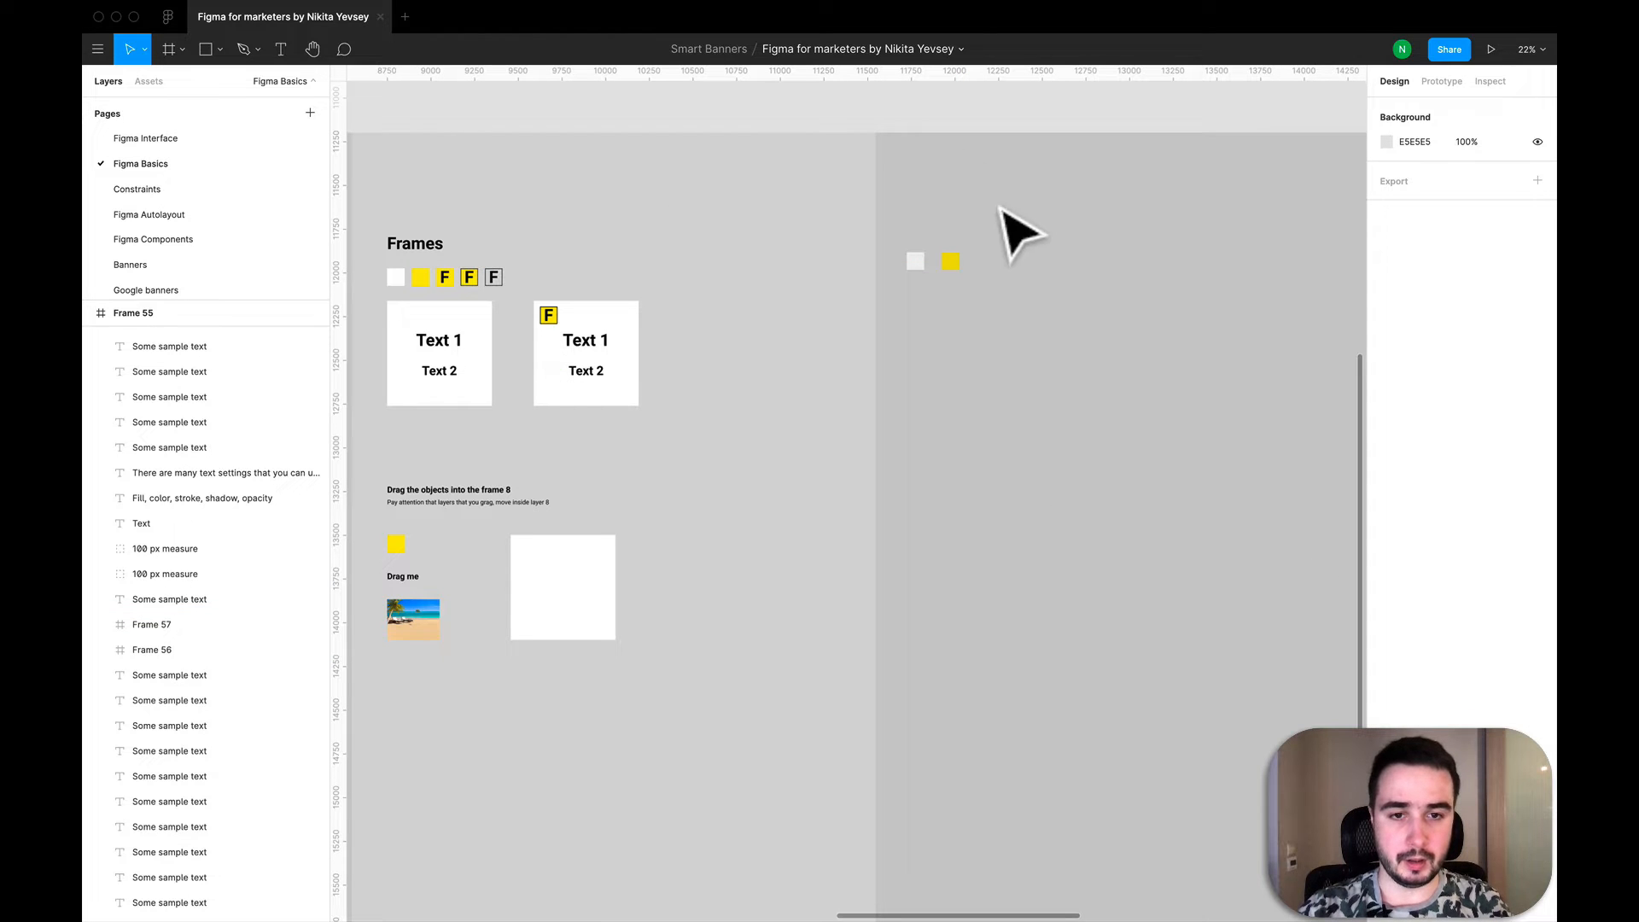
- Add the text "T" inside the yellow frame and move the letter to the frame's centre
{"action": "scroll", "coordinate": [956, 269], "scroll_direction": "up", "scroll_amount": 5}
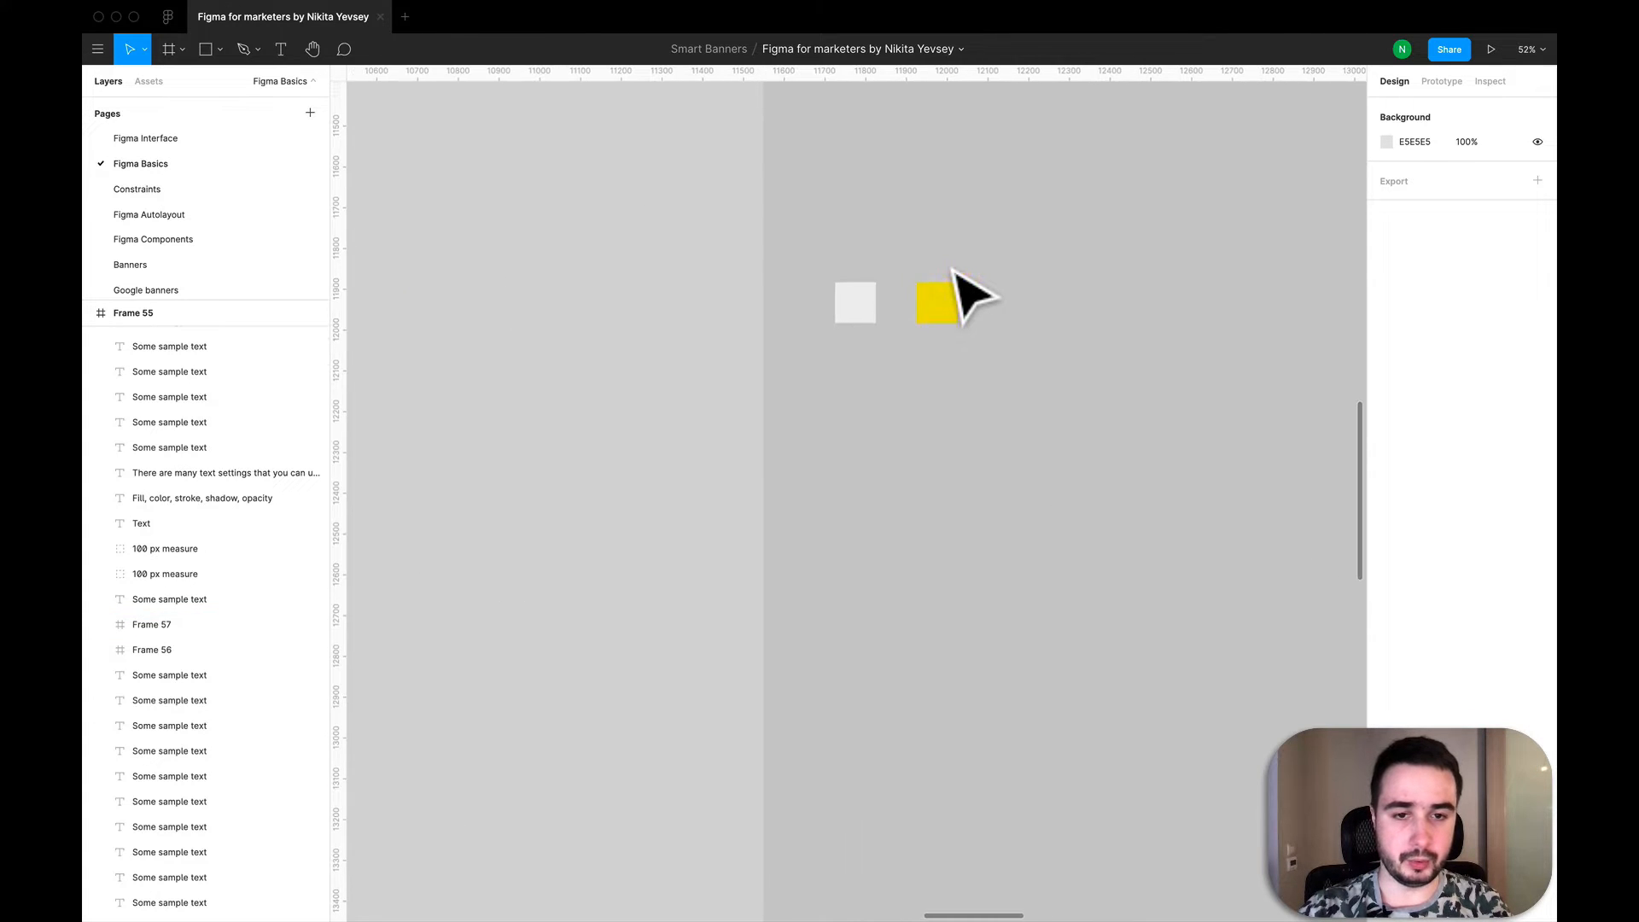
{"action": "left_click", "coordinate": [953, 304]}
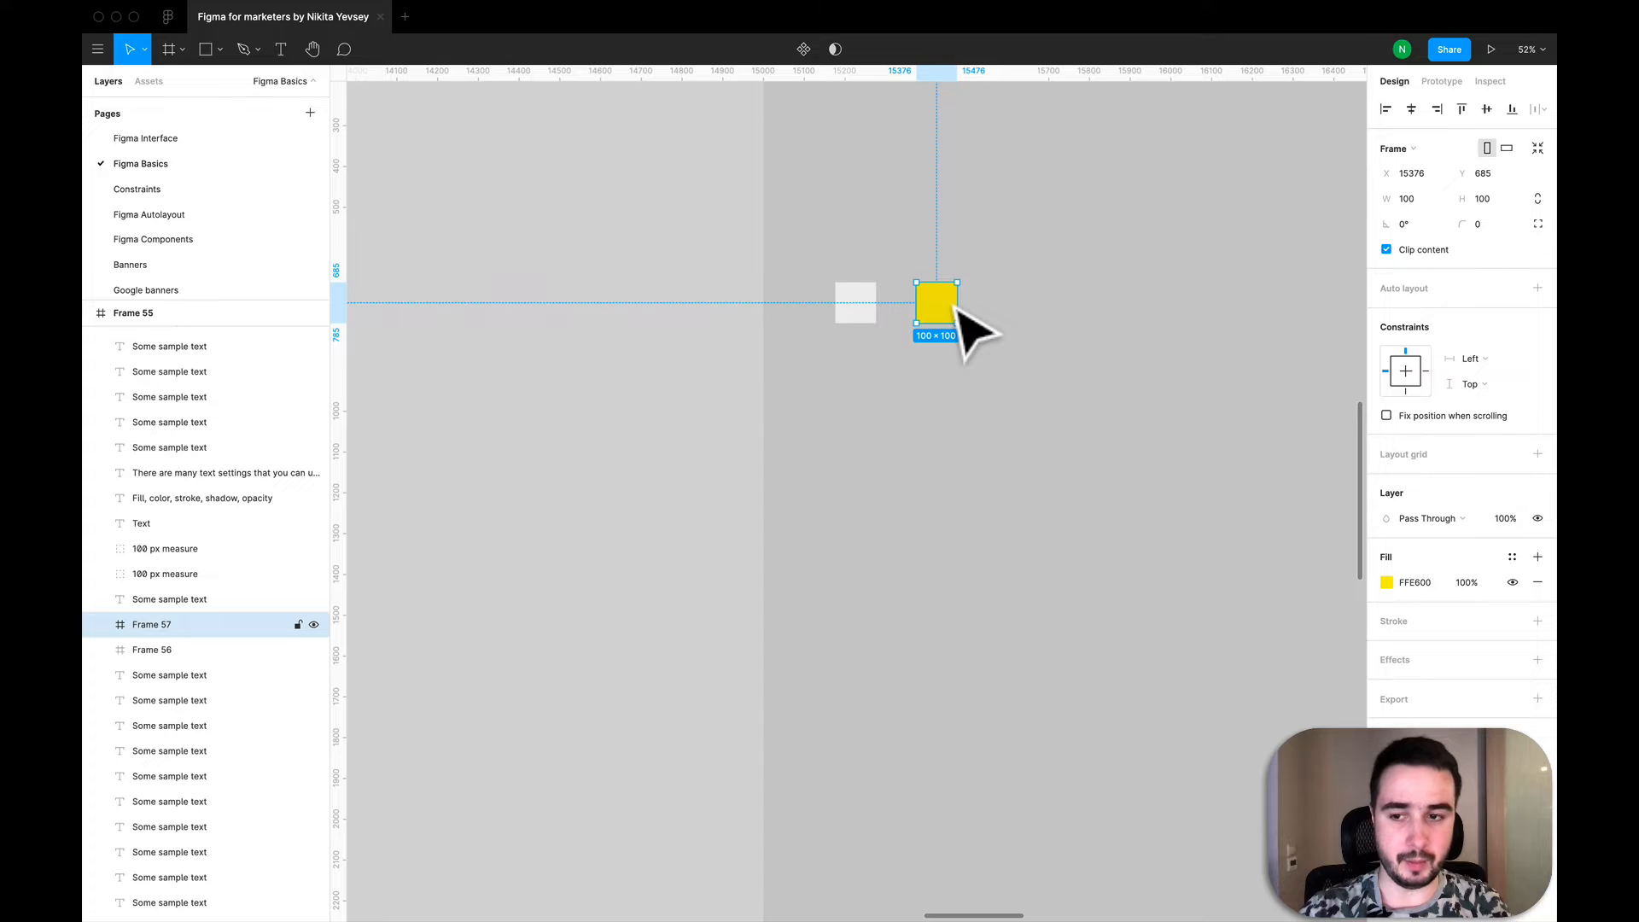
{"action": "scroll", "coordinate": [955, 305], "scroll_direction": "up", "scroll_amount": 3}
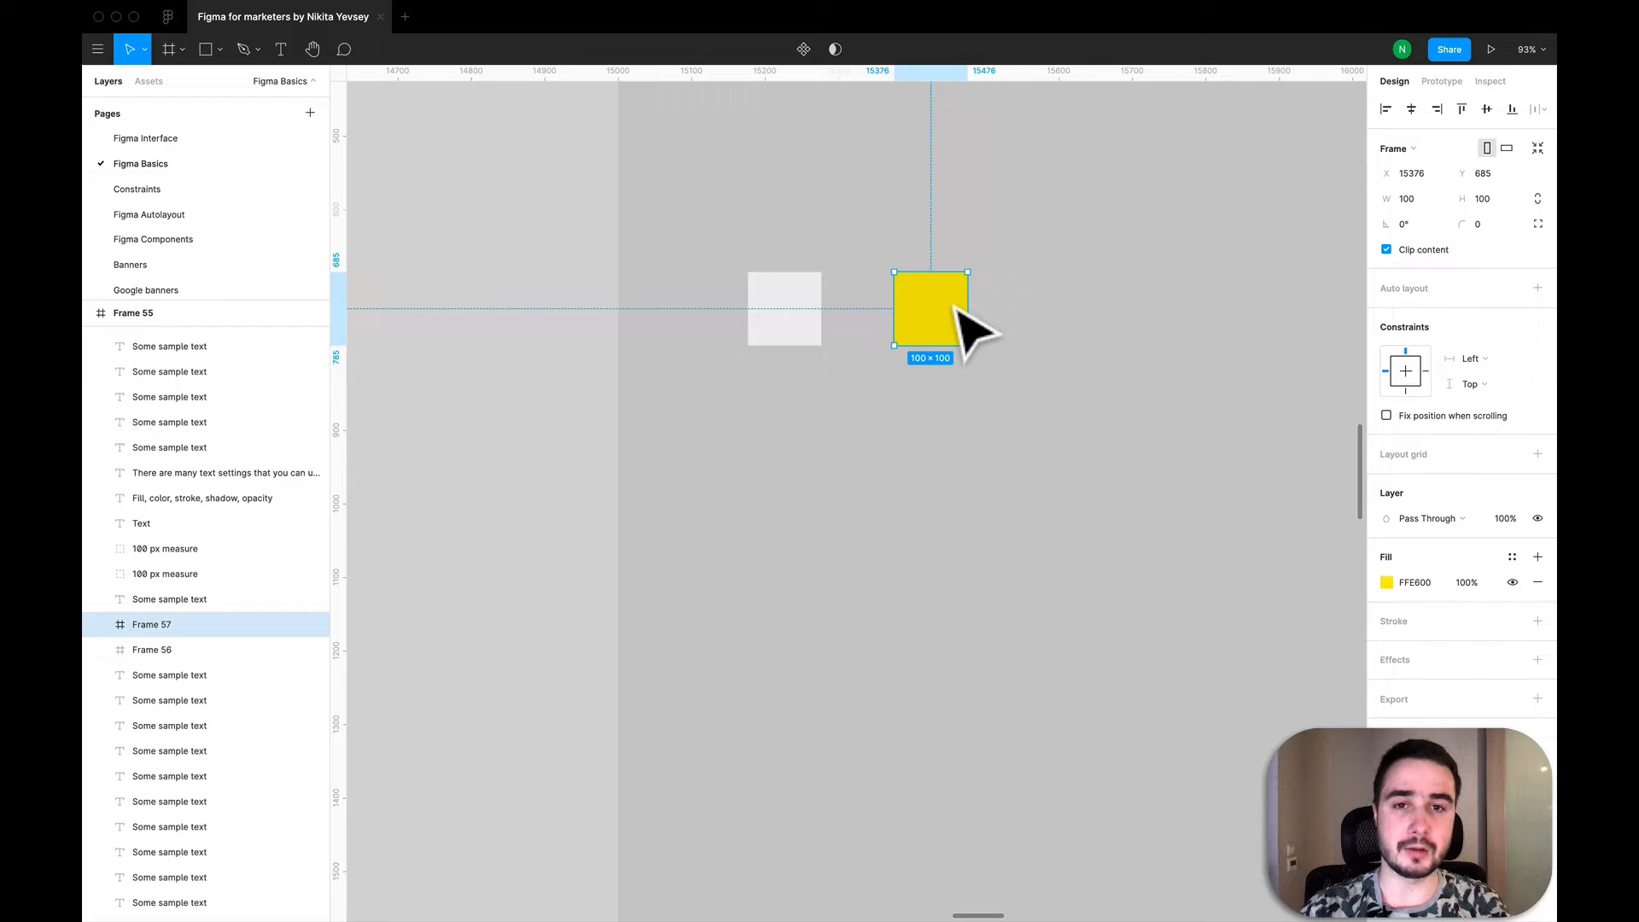
{"action": "left_click", "coordinate": [290, 47]}
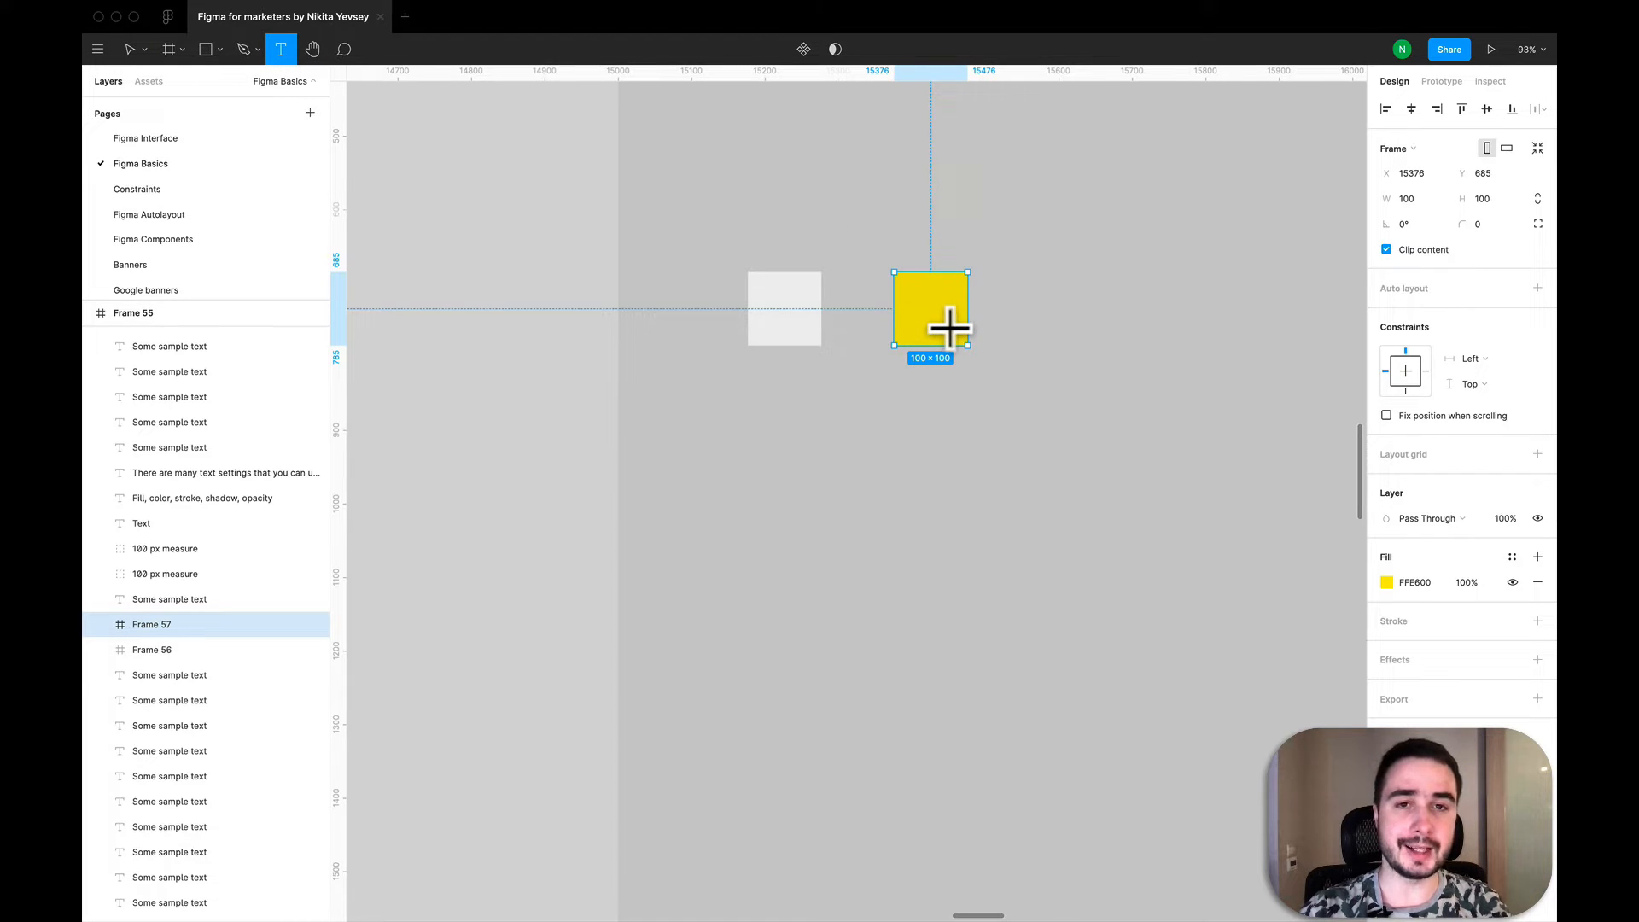
{"action": "left_click", "coordinate": [928, 305]}
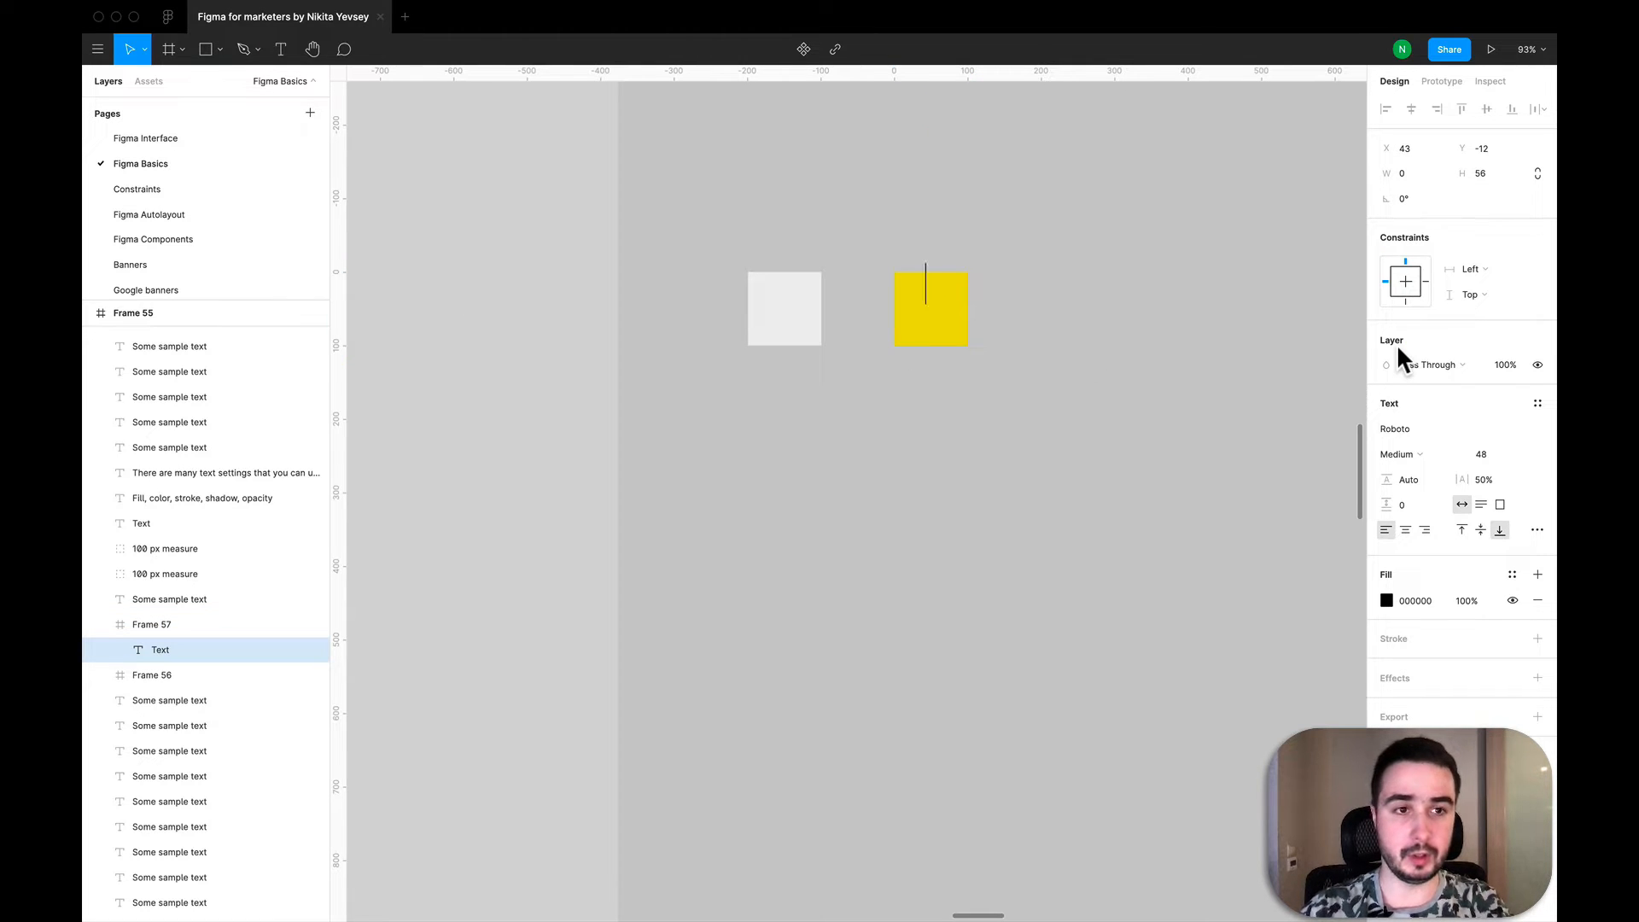
{"action": "type", "text": "T"}
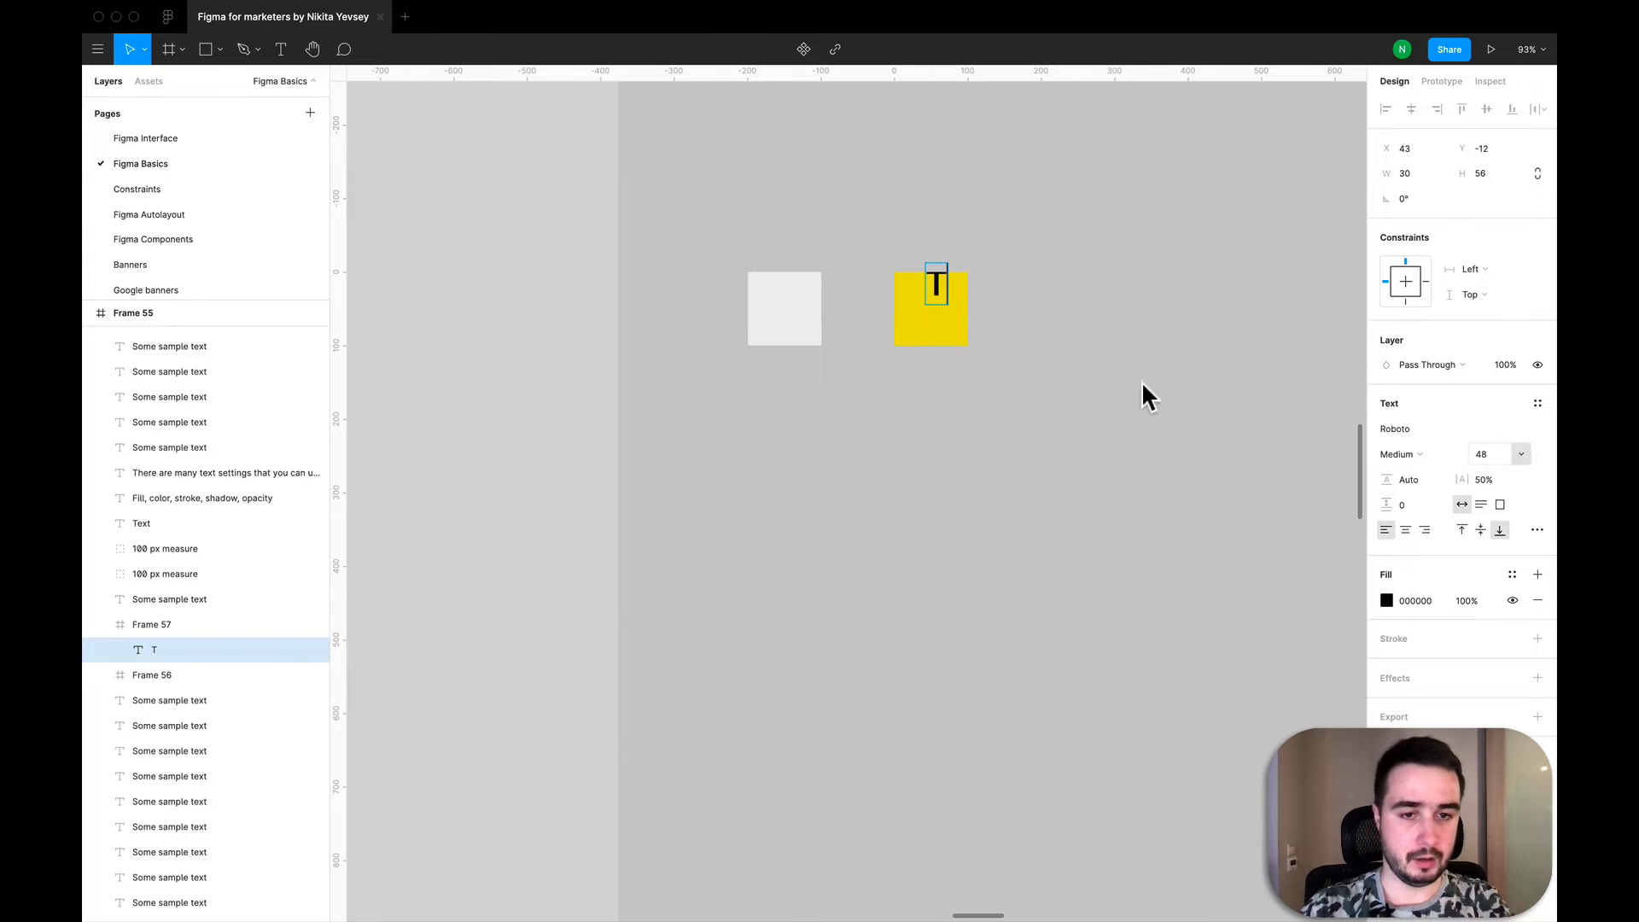
{"action": "key", "text": "Escape"}
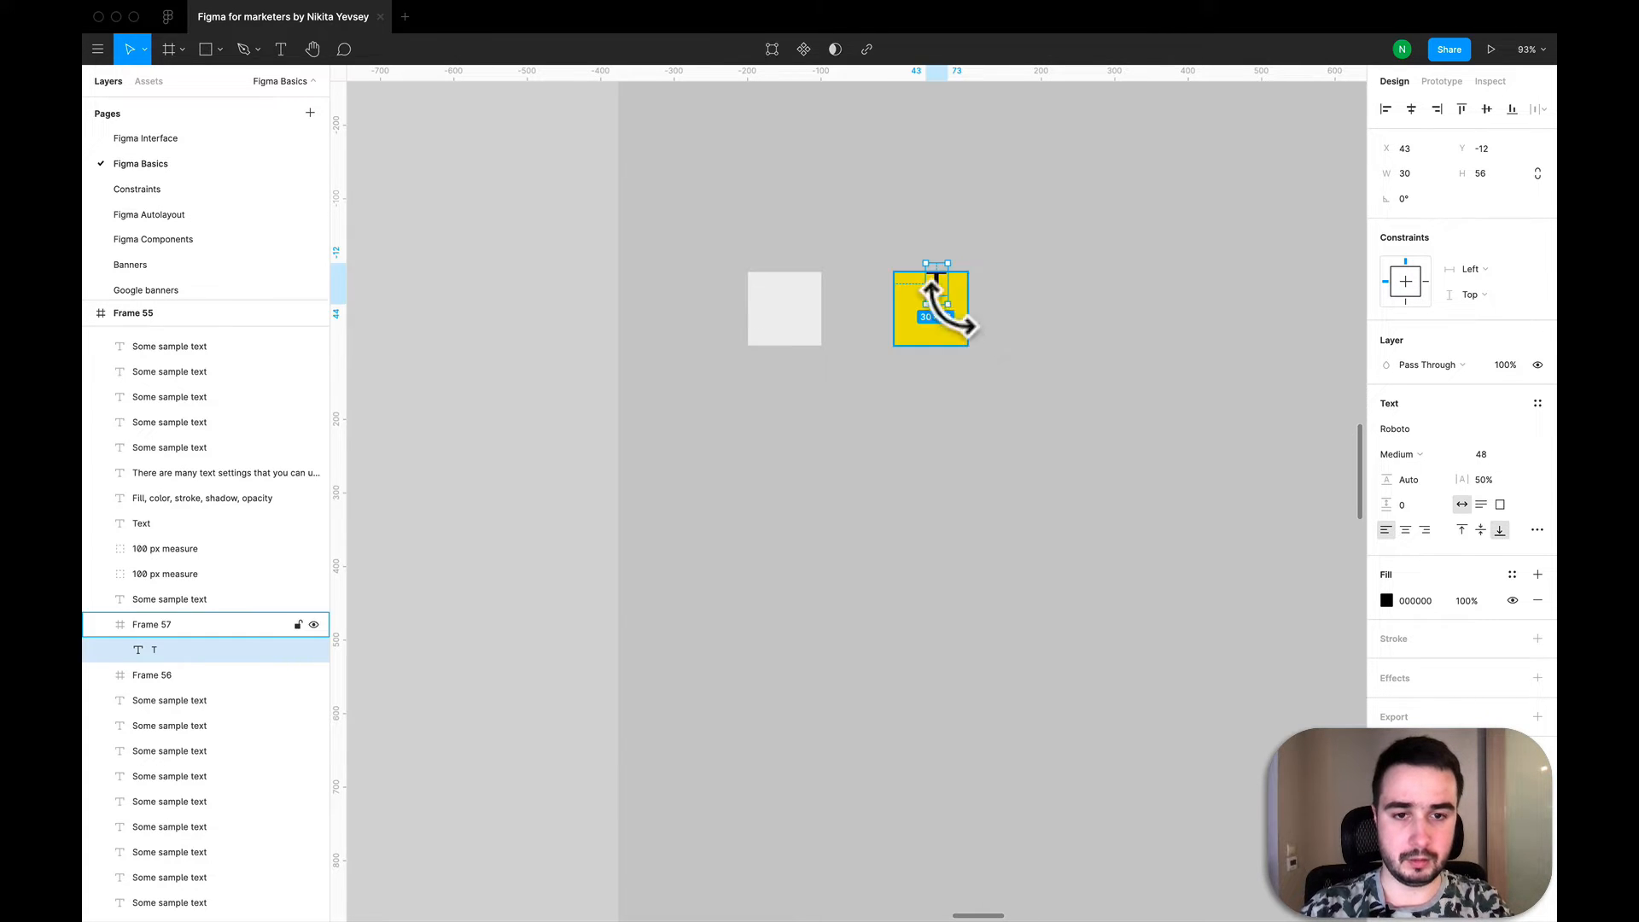
{"action": "left_click_drag", "start_coordinate": [944, 303], "coordinate": [941, 327]}
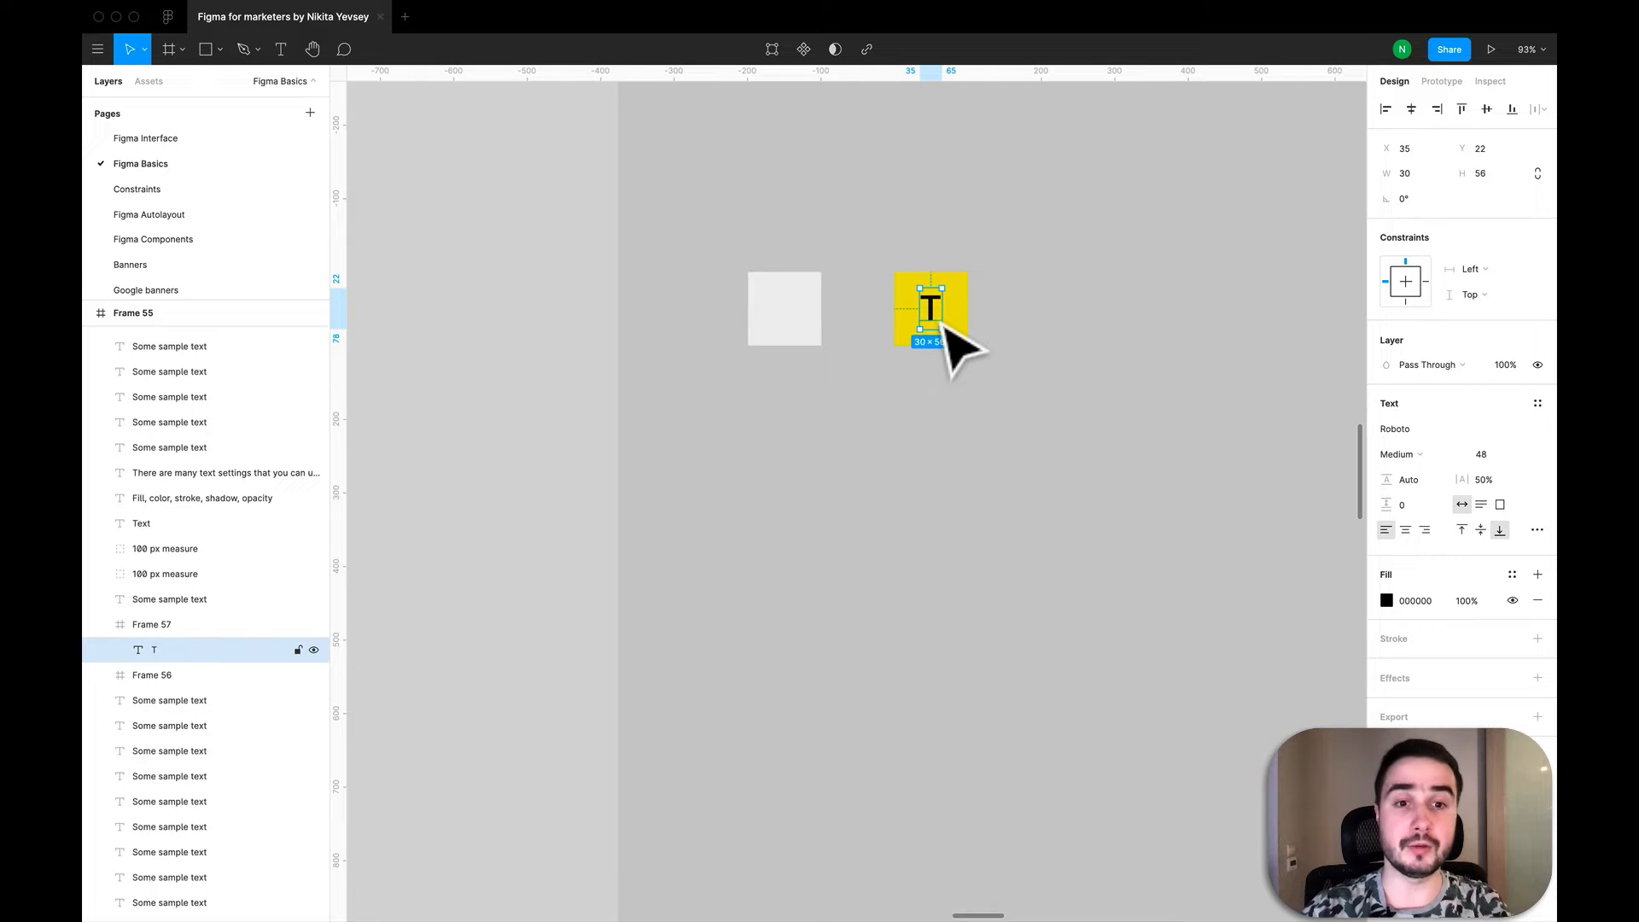
- Set the letter T's font size to 64 and recentre it in the yellow frame
{"action": "left_click", "coordinate": [1520, 454]}
{"action": "left_click", "coordinate": [1519, 452]}
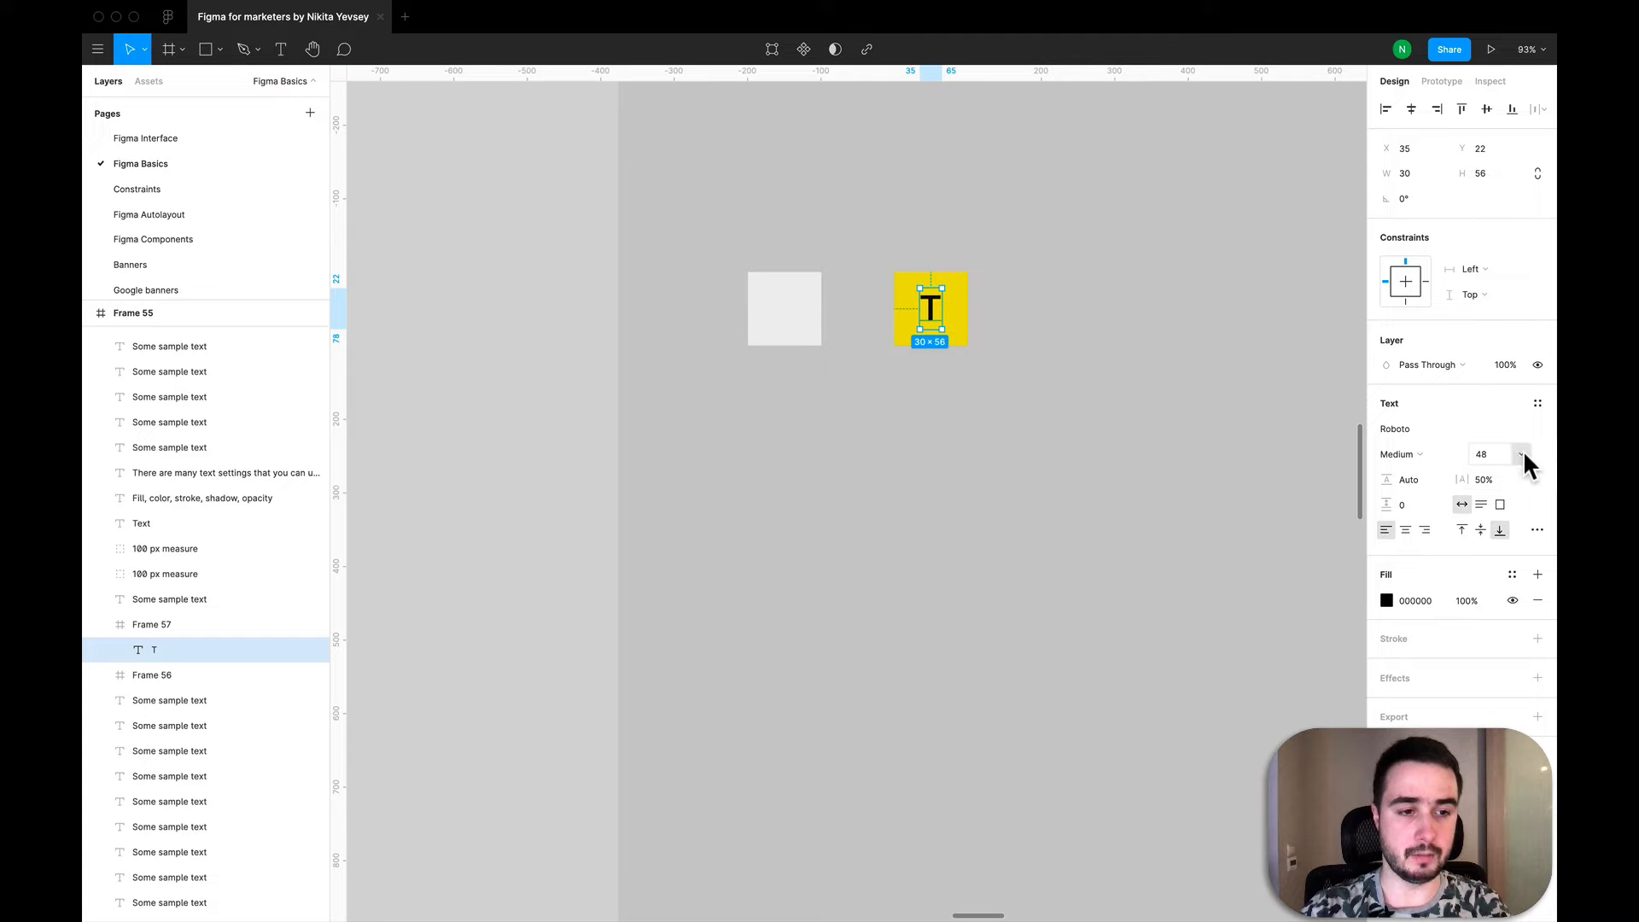
{"action": "left_click", "coordinate": [1520, 454]}
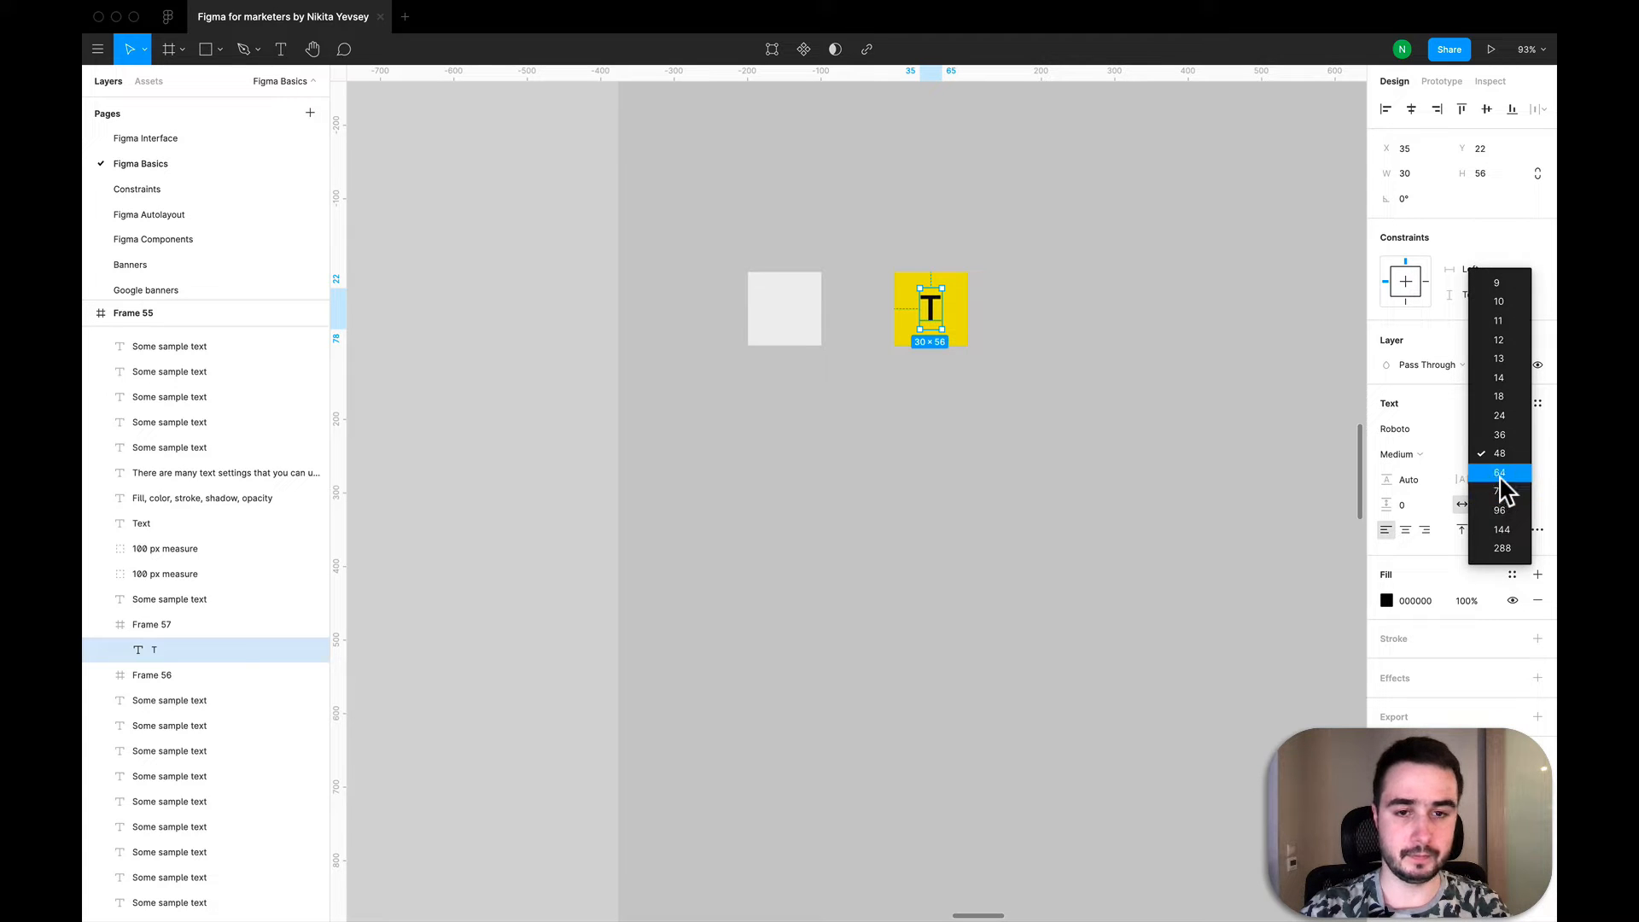
{"action": "left_click", "coordinate": [1499, 474]}
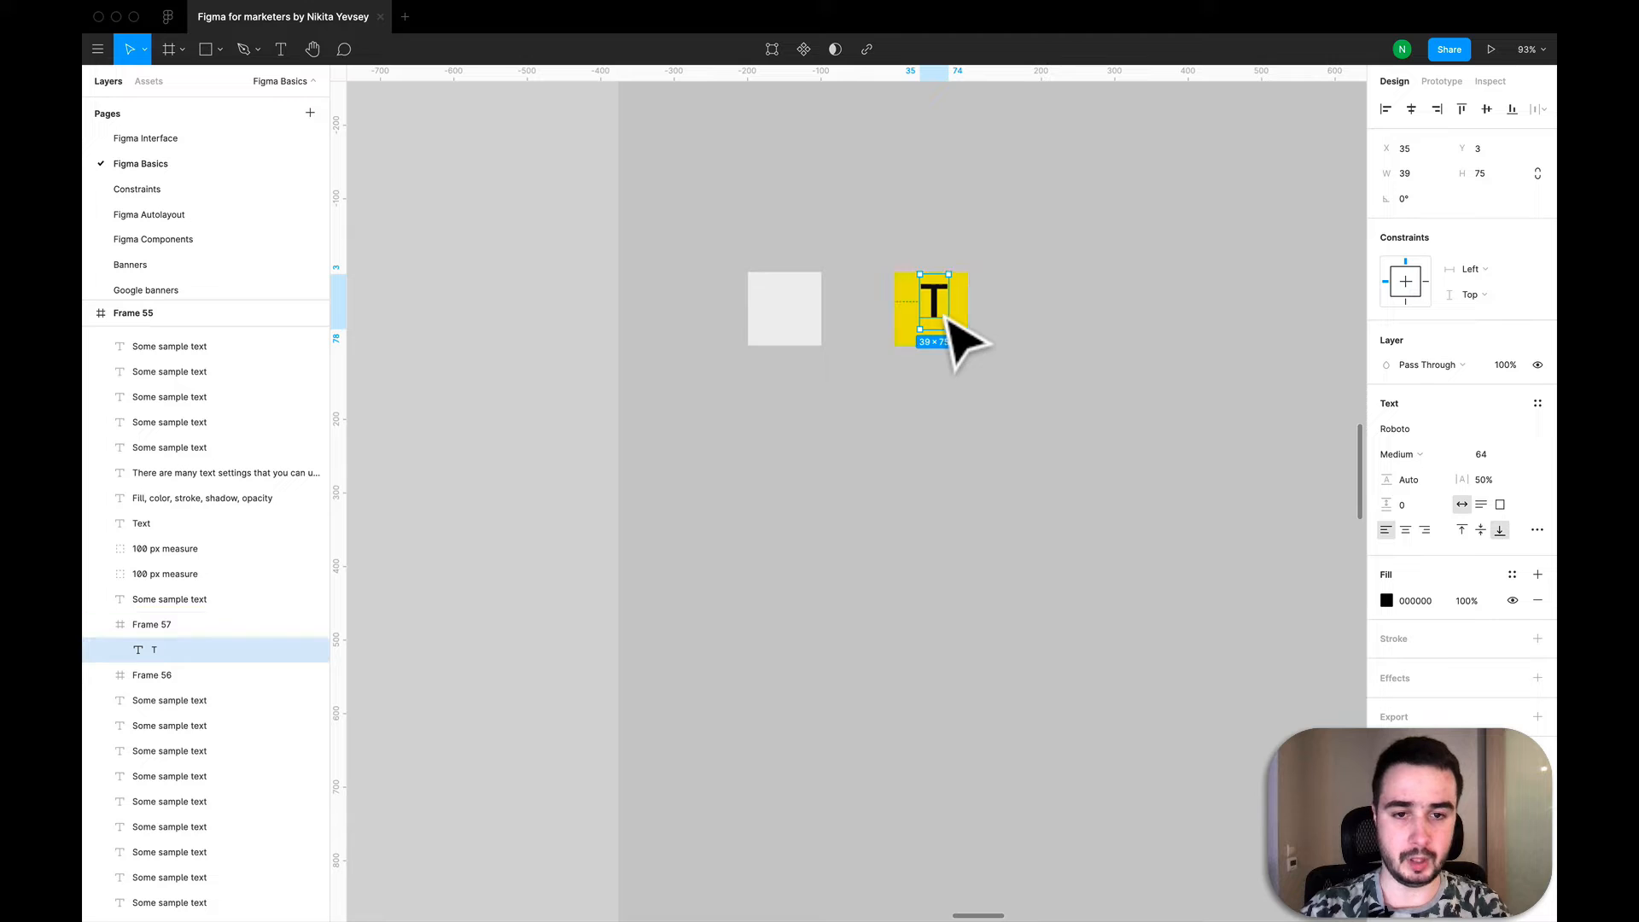
{"action": "left_click_drag", "start_coordinate": [946, 321], "coordinate": [946, 325]}
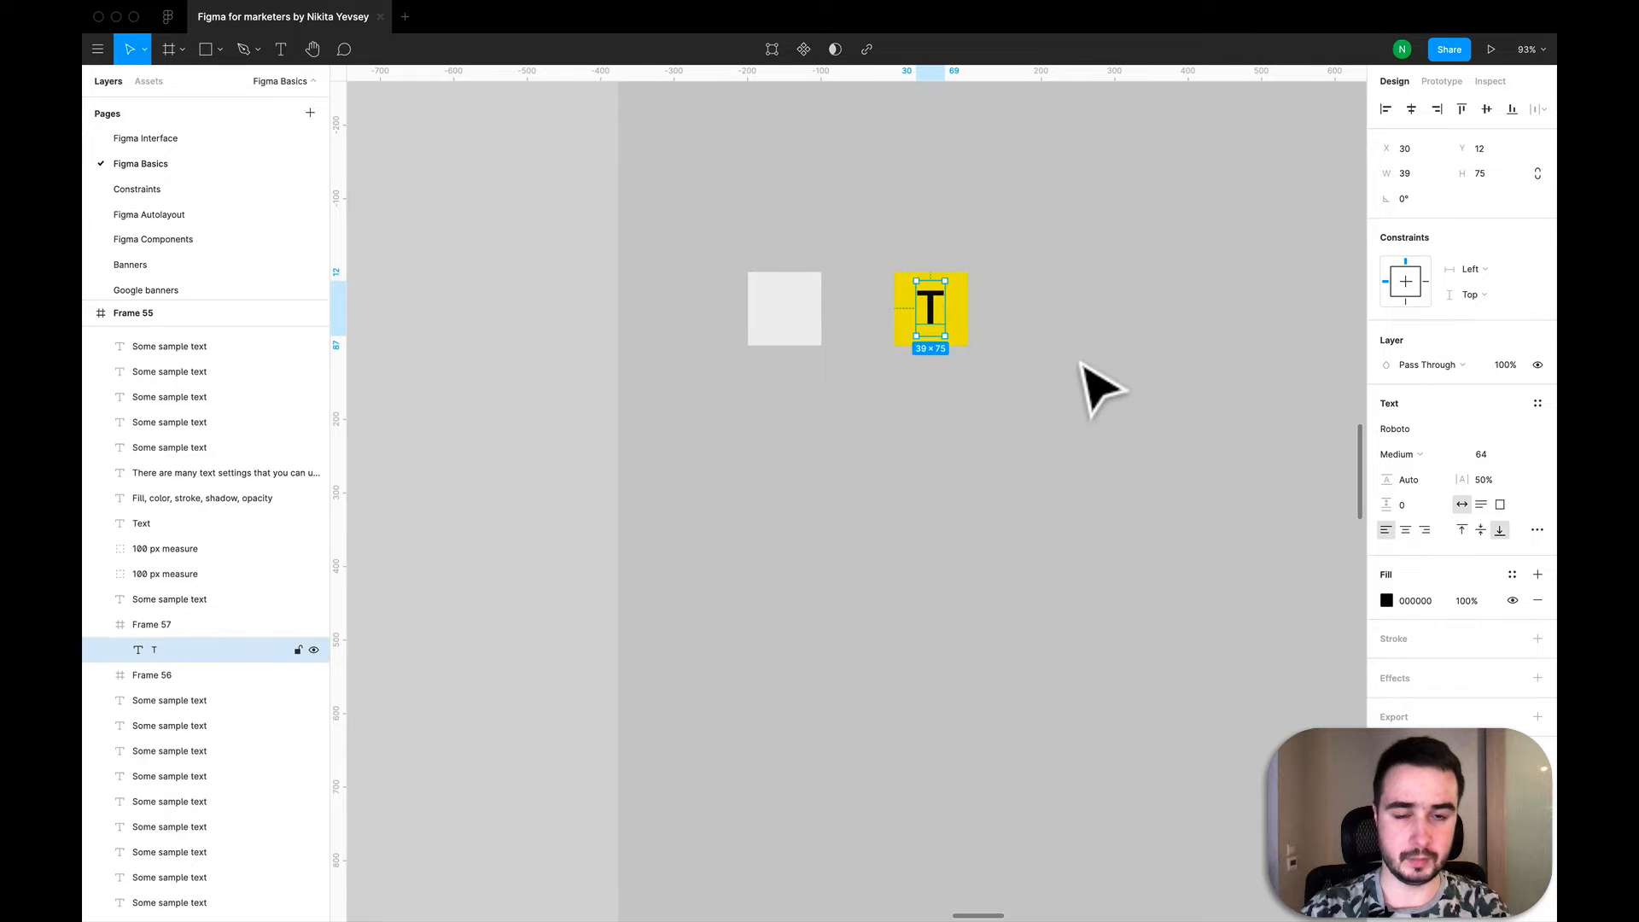
{"action": "left_click", "coordinate": [1082, 363]}
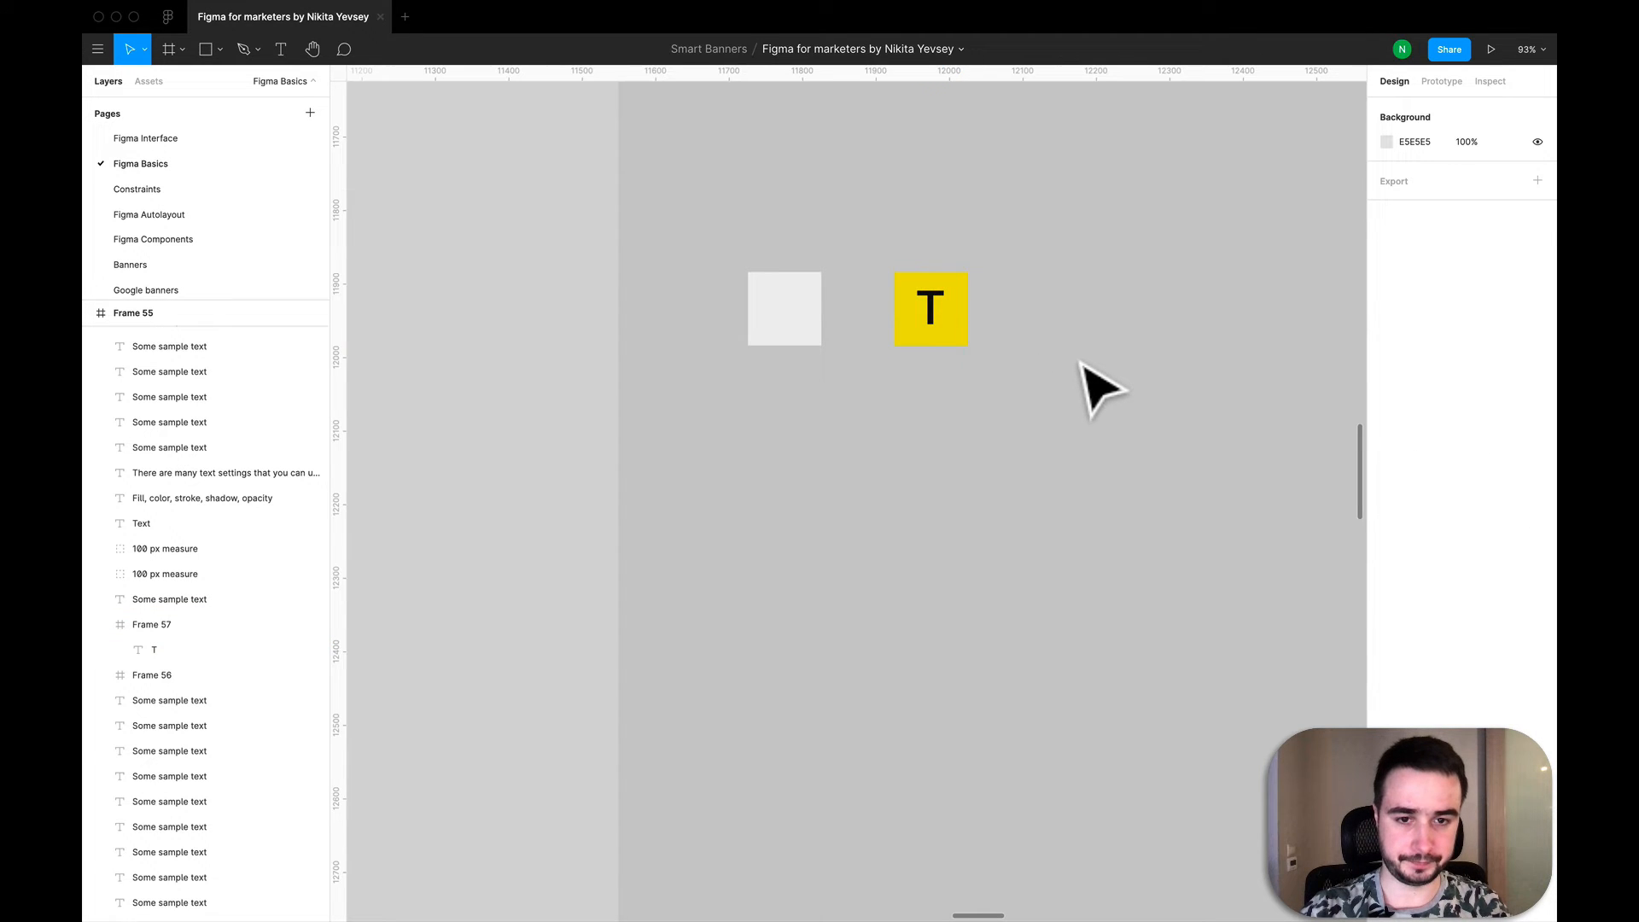
- Try moving the yellow frame together with its nested letter T and undo the move
{"action": "scroll", "coordinate": [1084, 367], "scroll_direction": "down", "scroll_amount": 3}
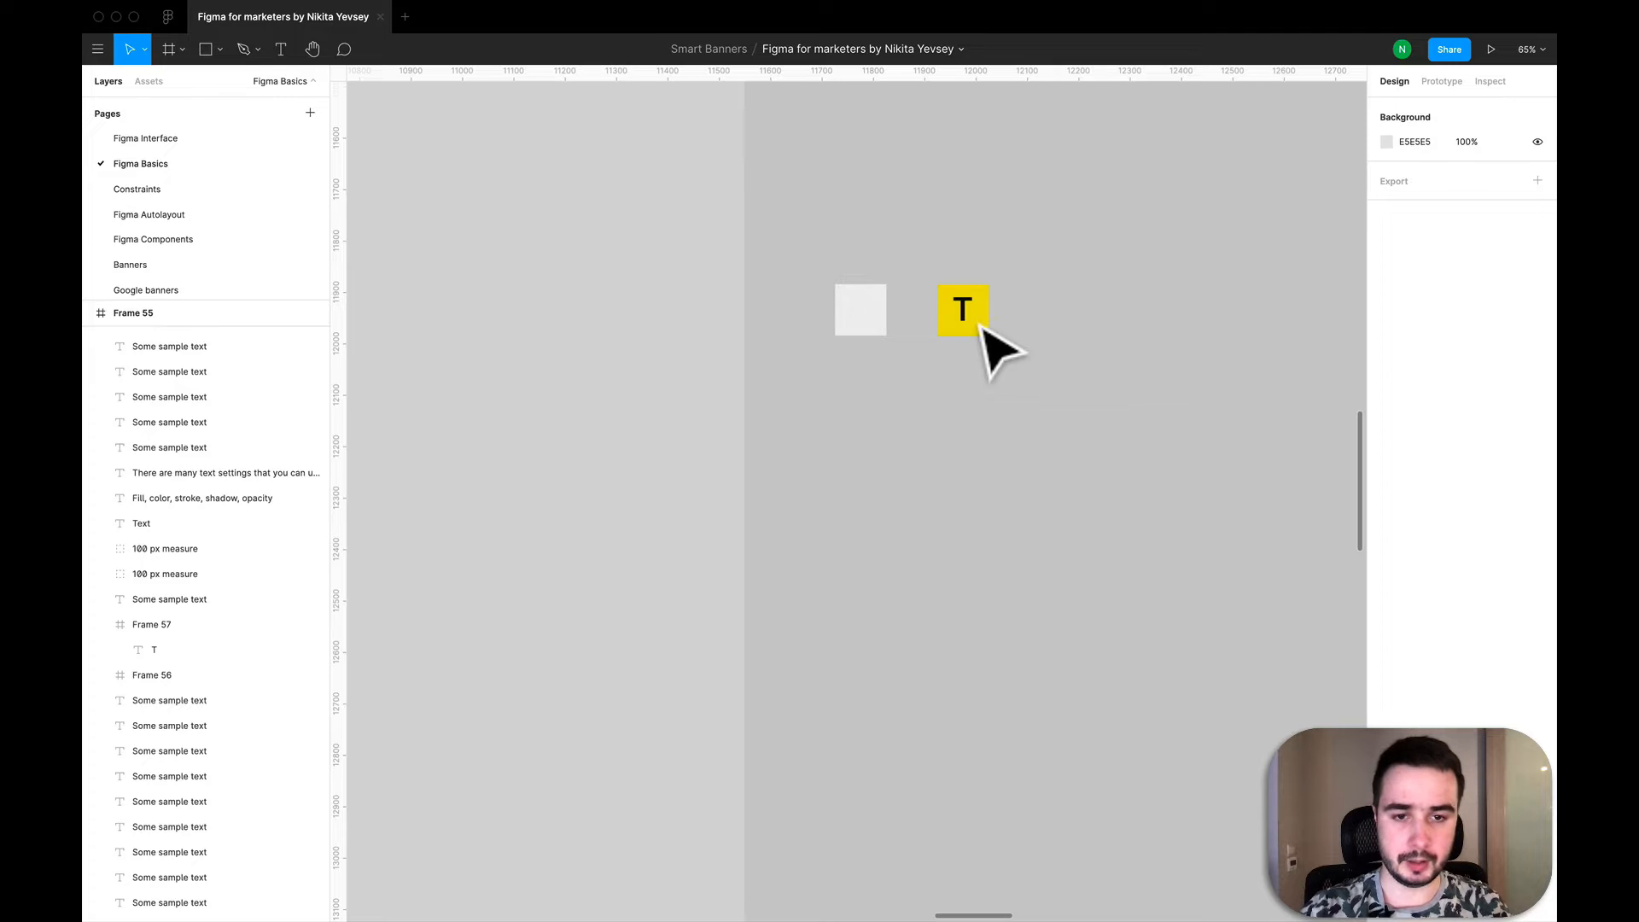
{"action": "left_click", "coordinate": [175, 624]}
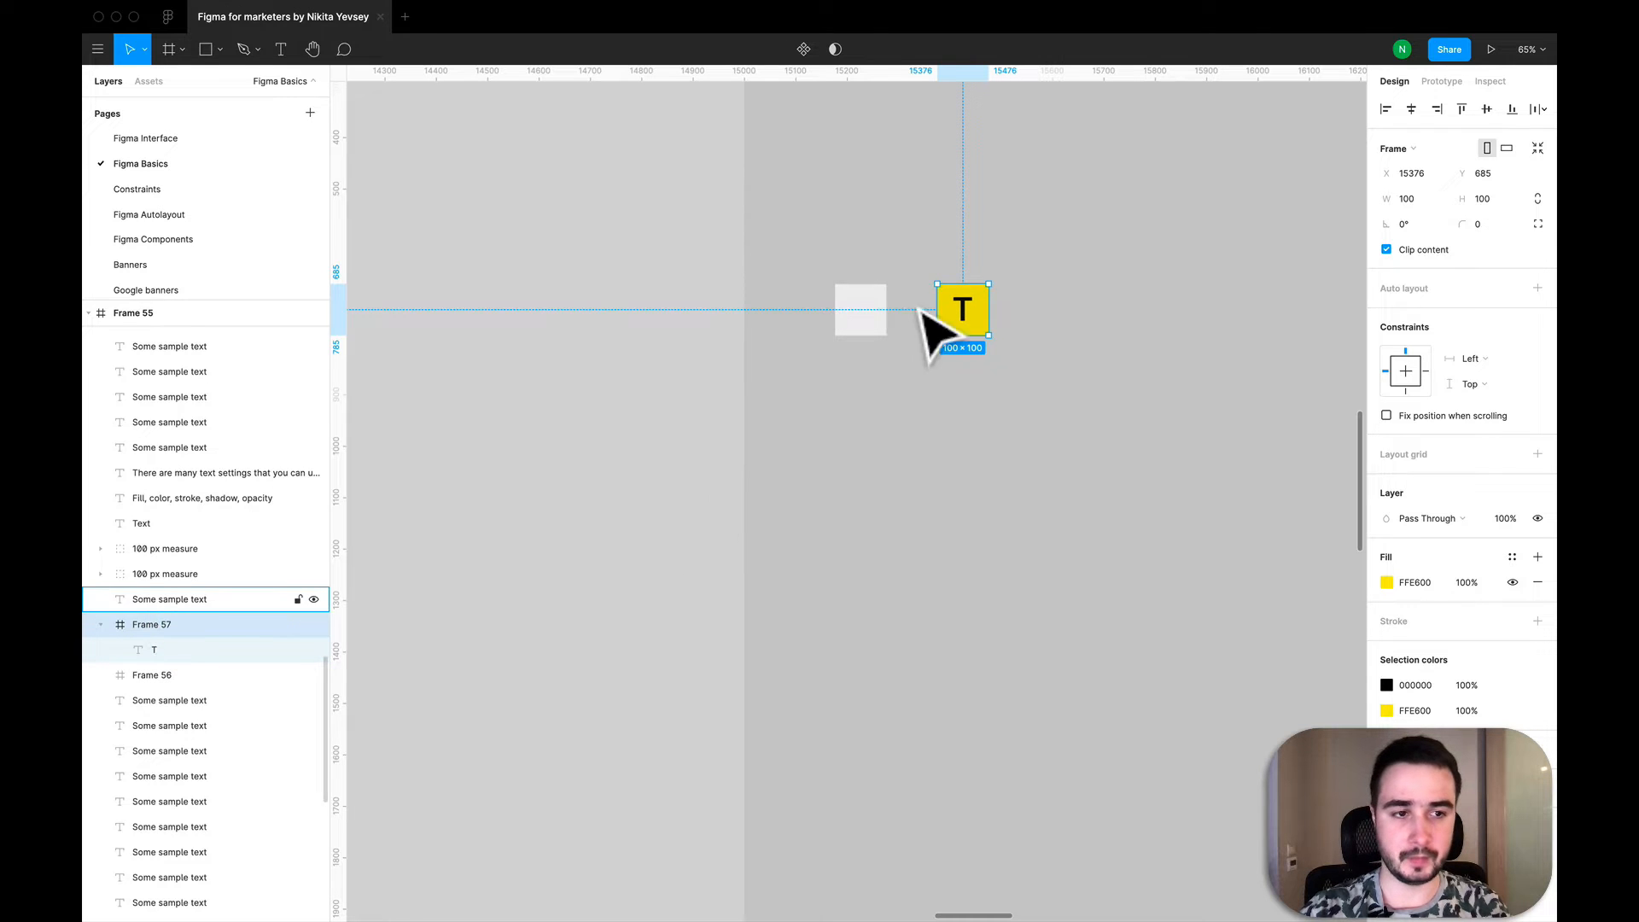
{"action": "scroll", "coordinate": [981, 299], "scroll_direction": "up", "scroll_amount": 3}
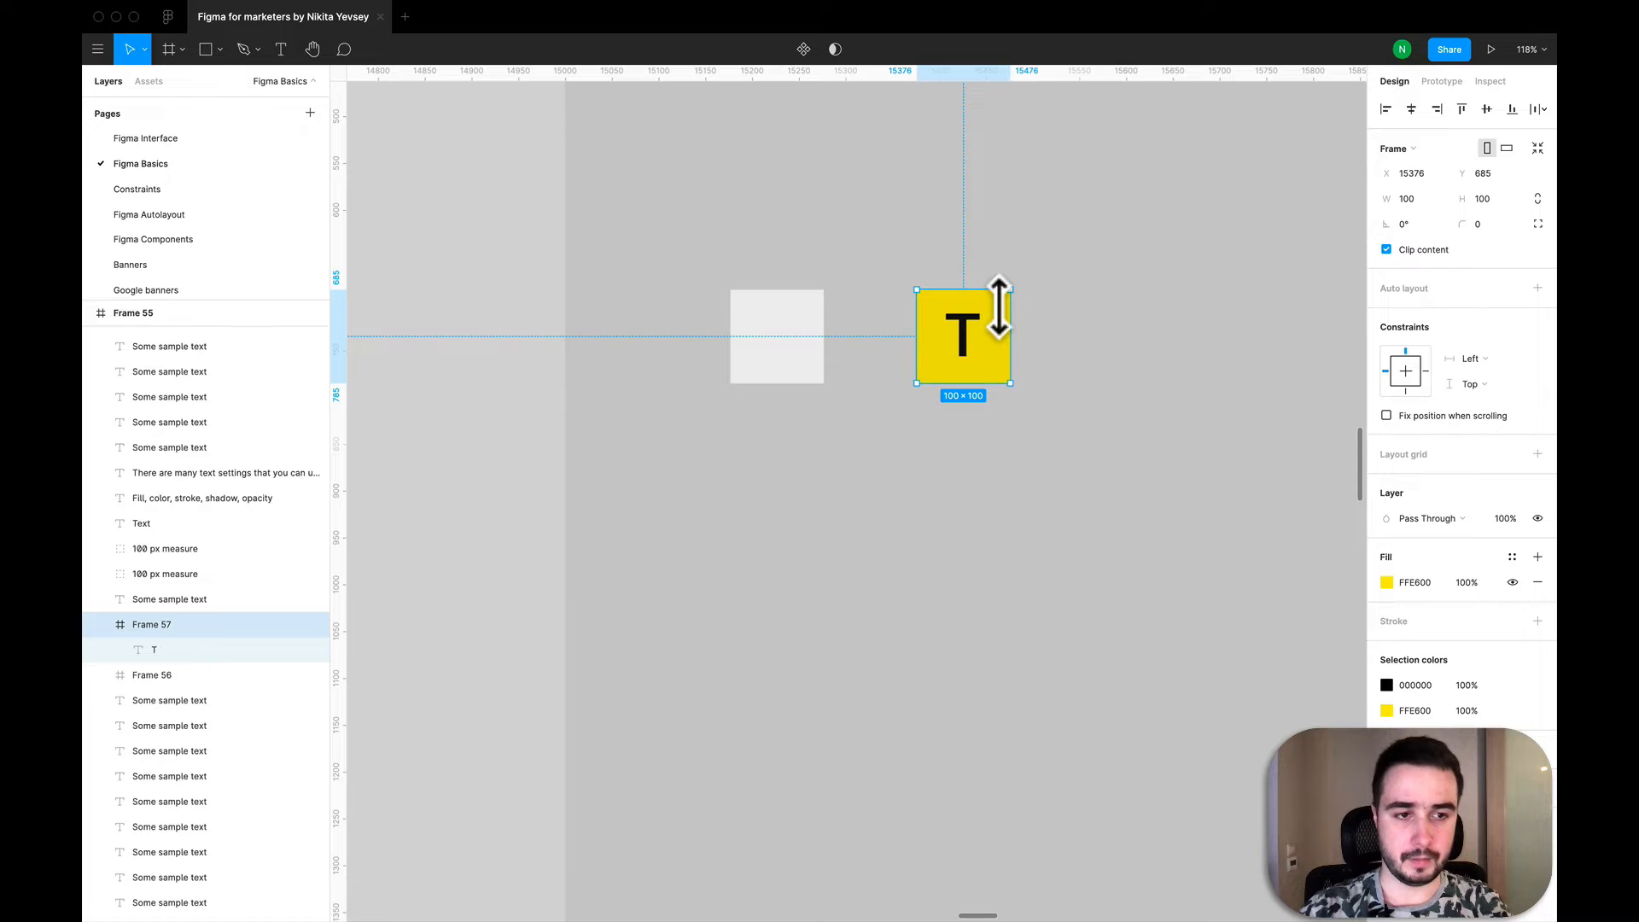
{"action": "scroll", "coordinate": [990, 317], "scroll_direction": "up", "scroll_amount": 3}
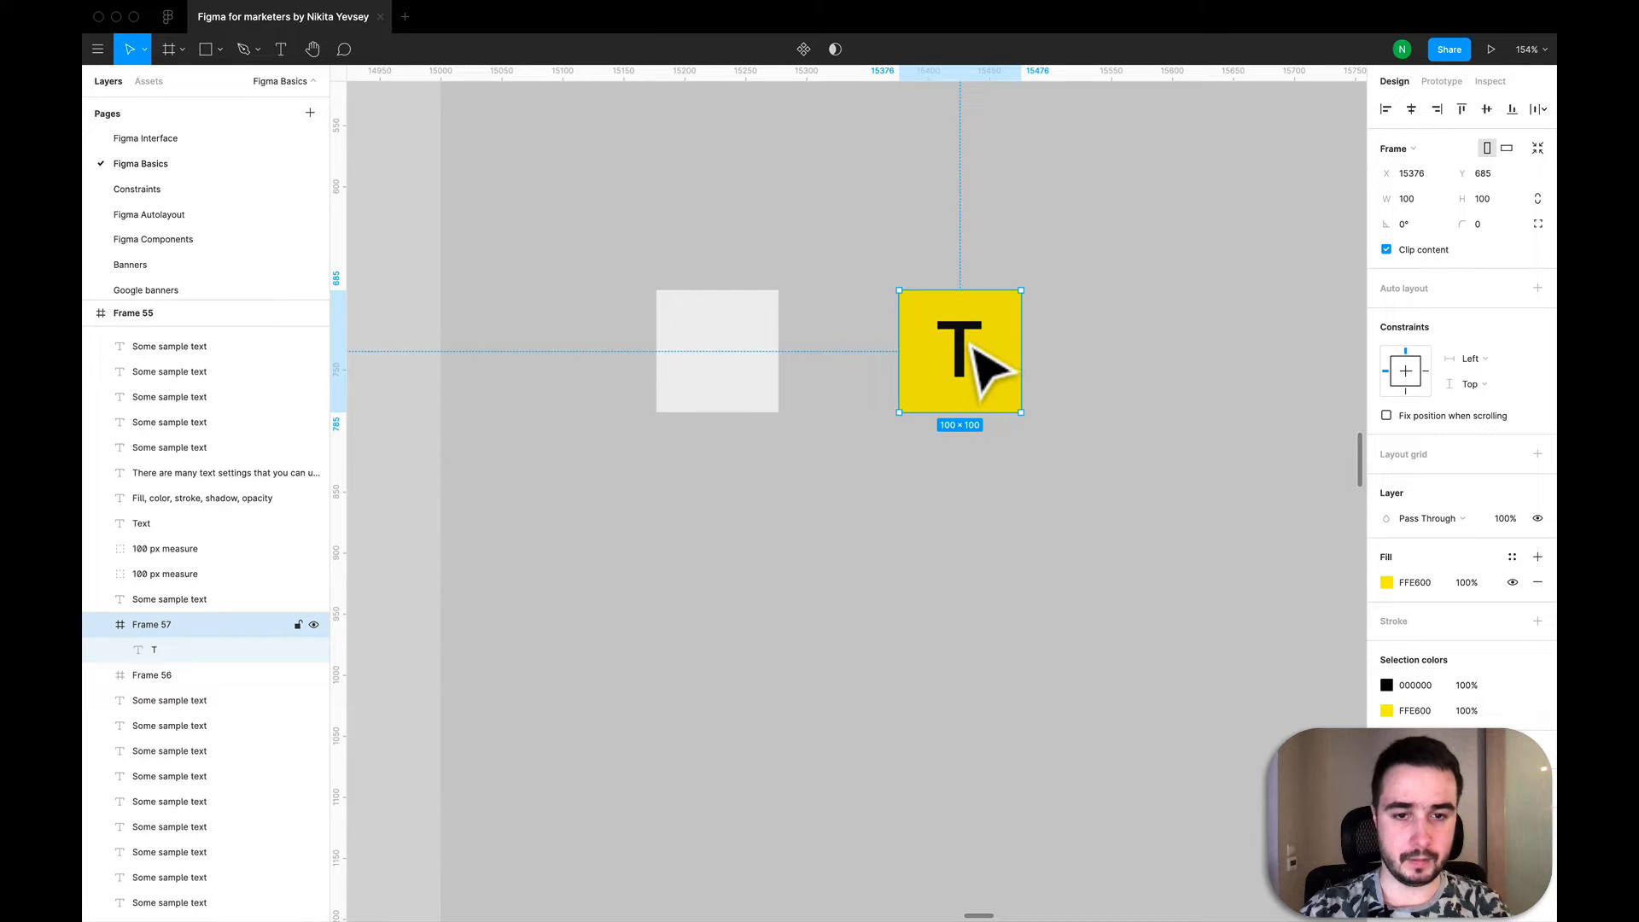
{"action": "left_click_drag", "start_coordinate": [973, 348], "coordinate": [971, 331]}
{"action": "key", "text": "super+z"}
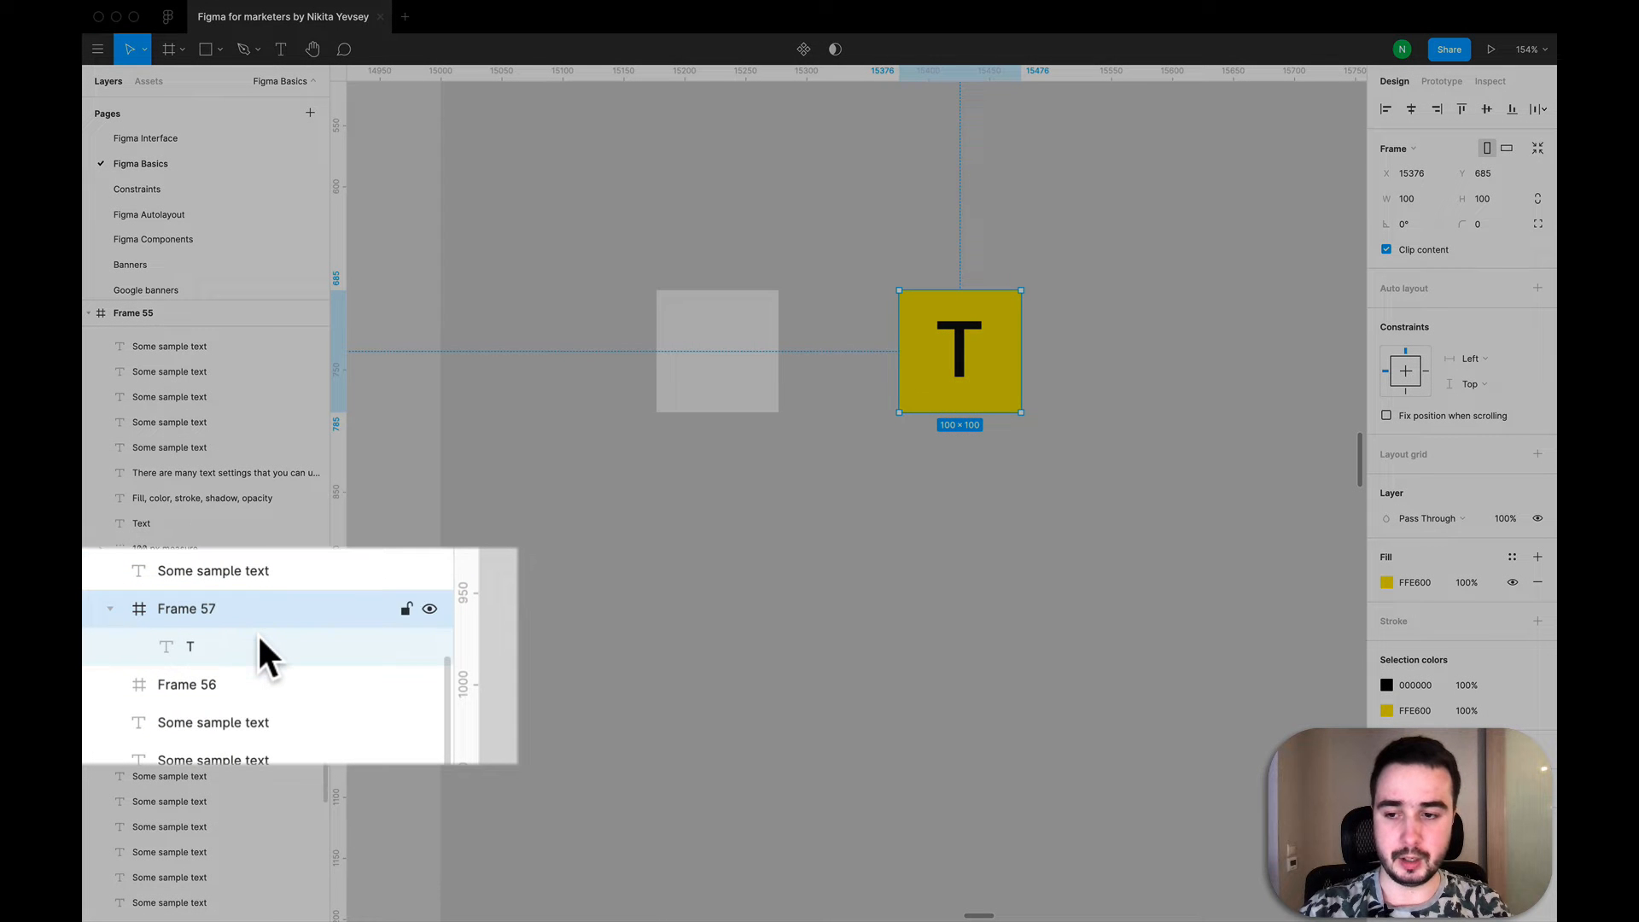
- Select the letter T inside the yellow frame and nudge it up past the frame's upper edge to Y -20
{"action": "left_click", "coordinate": [282, 641]}
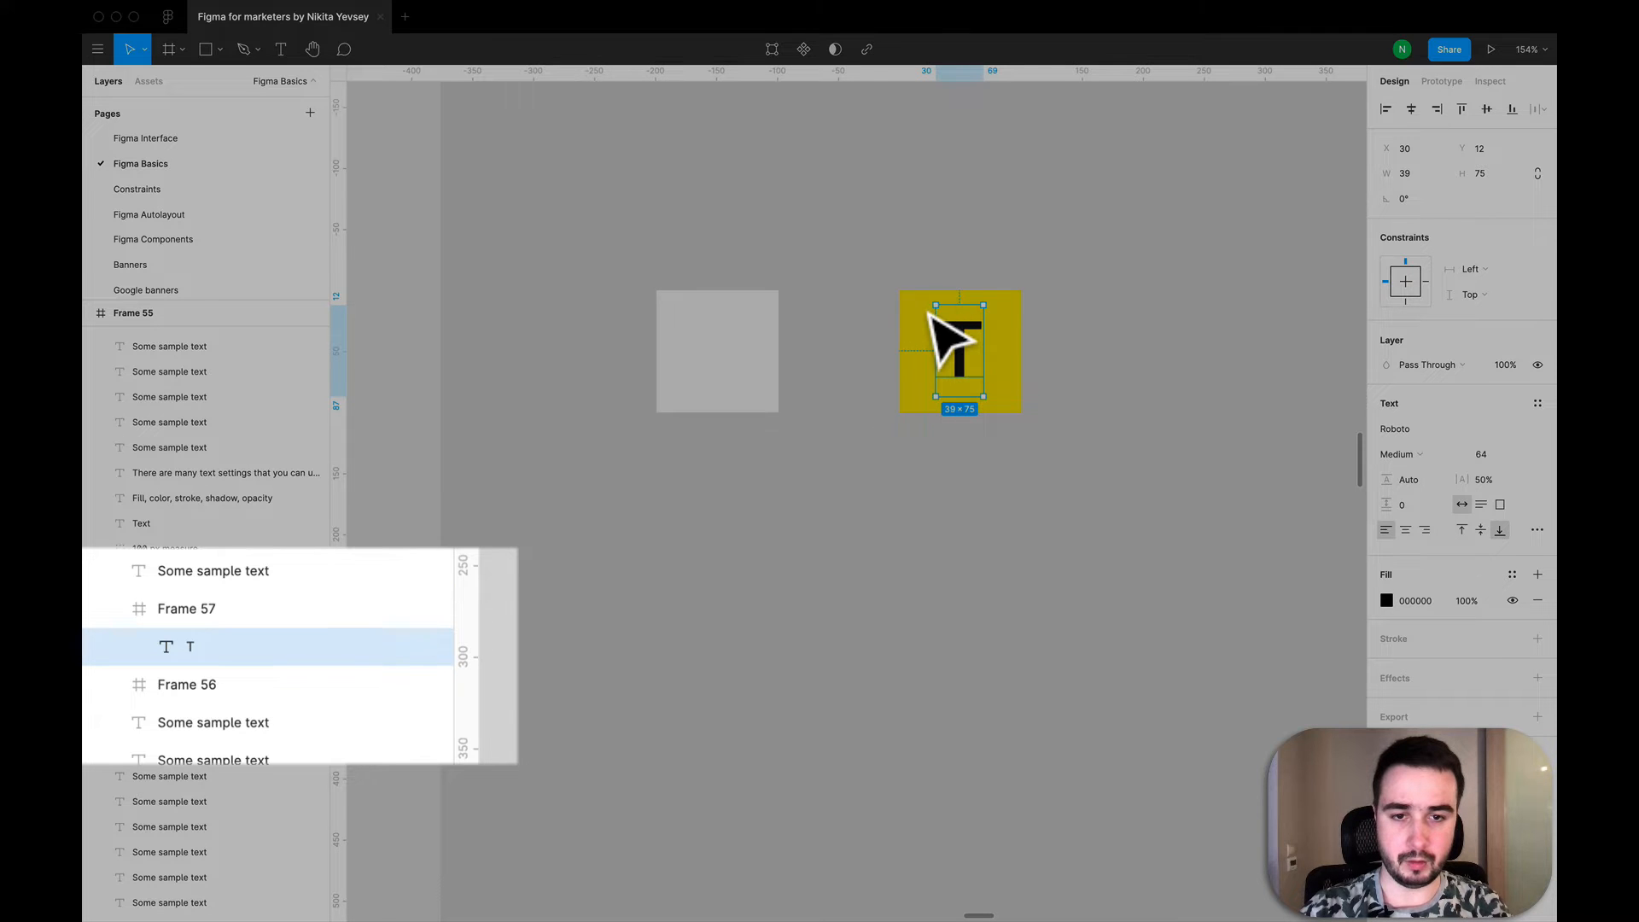
{"action": "key", "text": "Escape"}
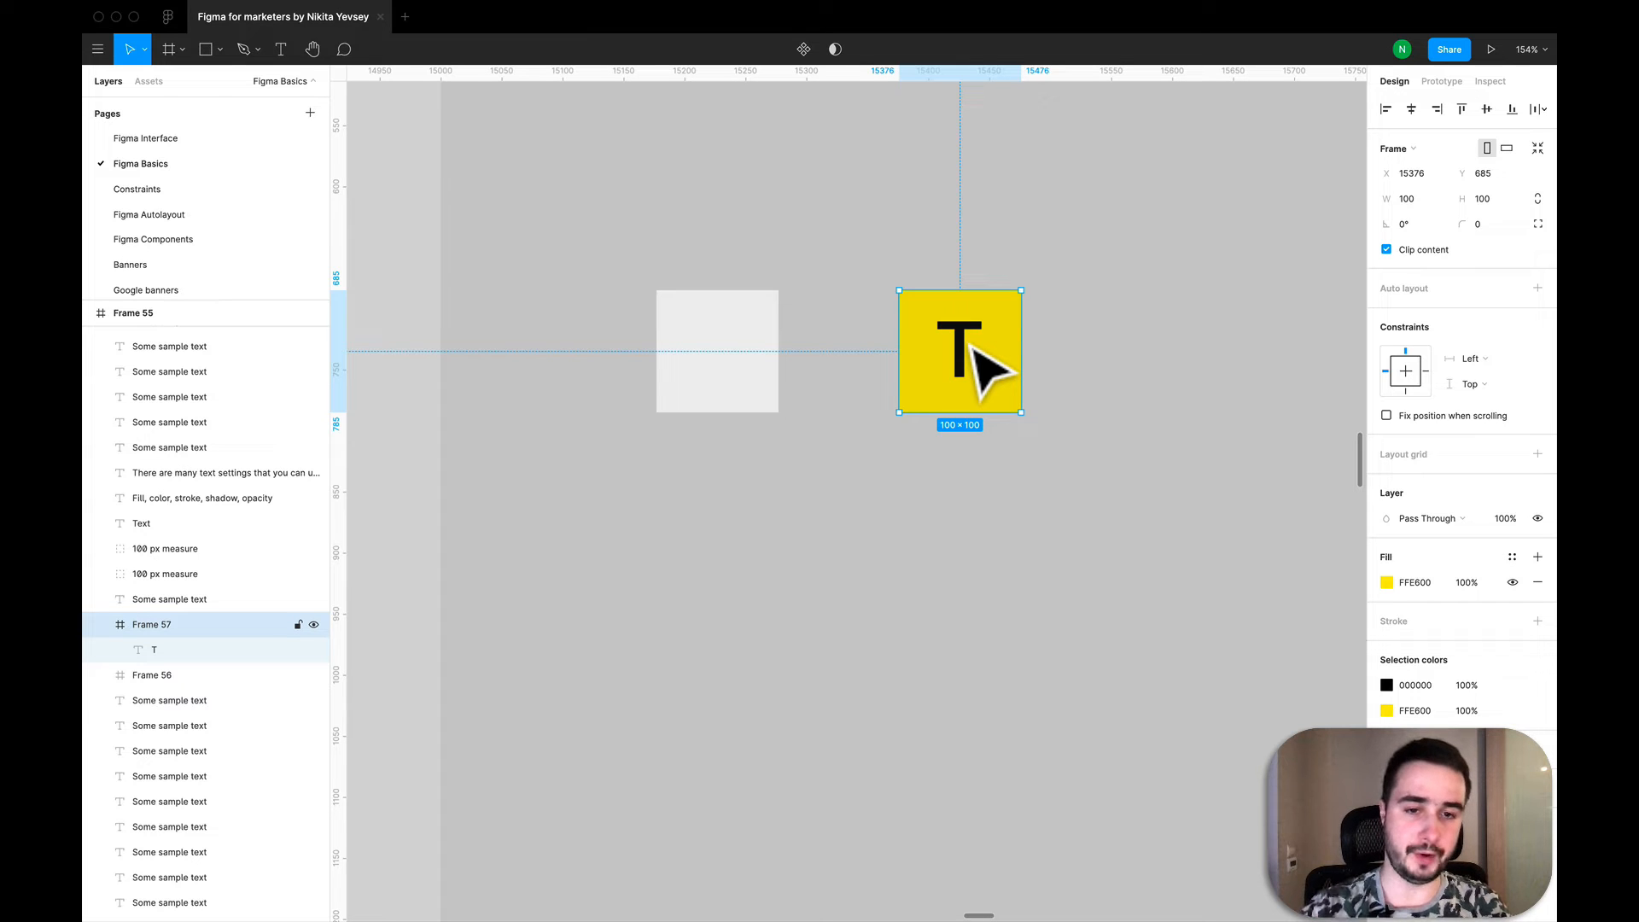
{"action": "key", "text": "Return"}
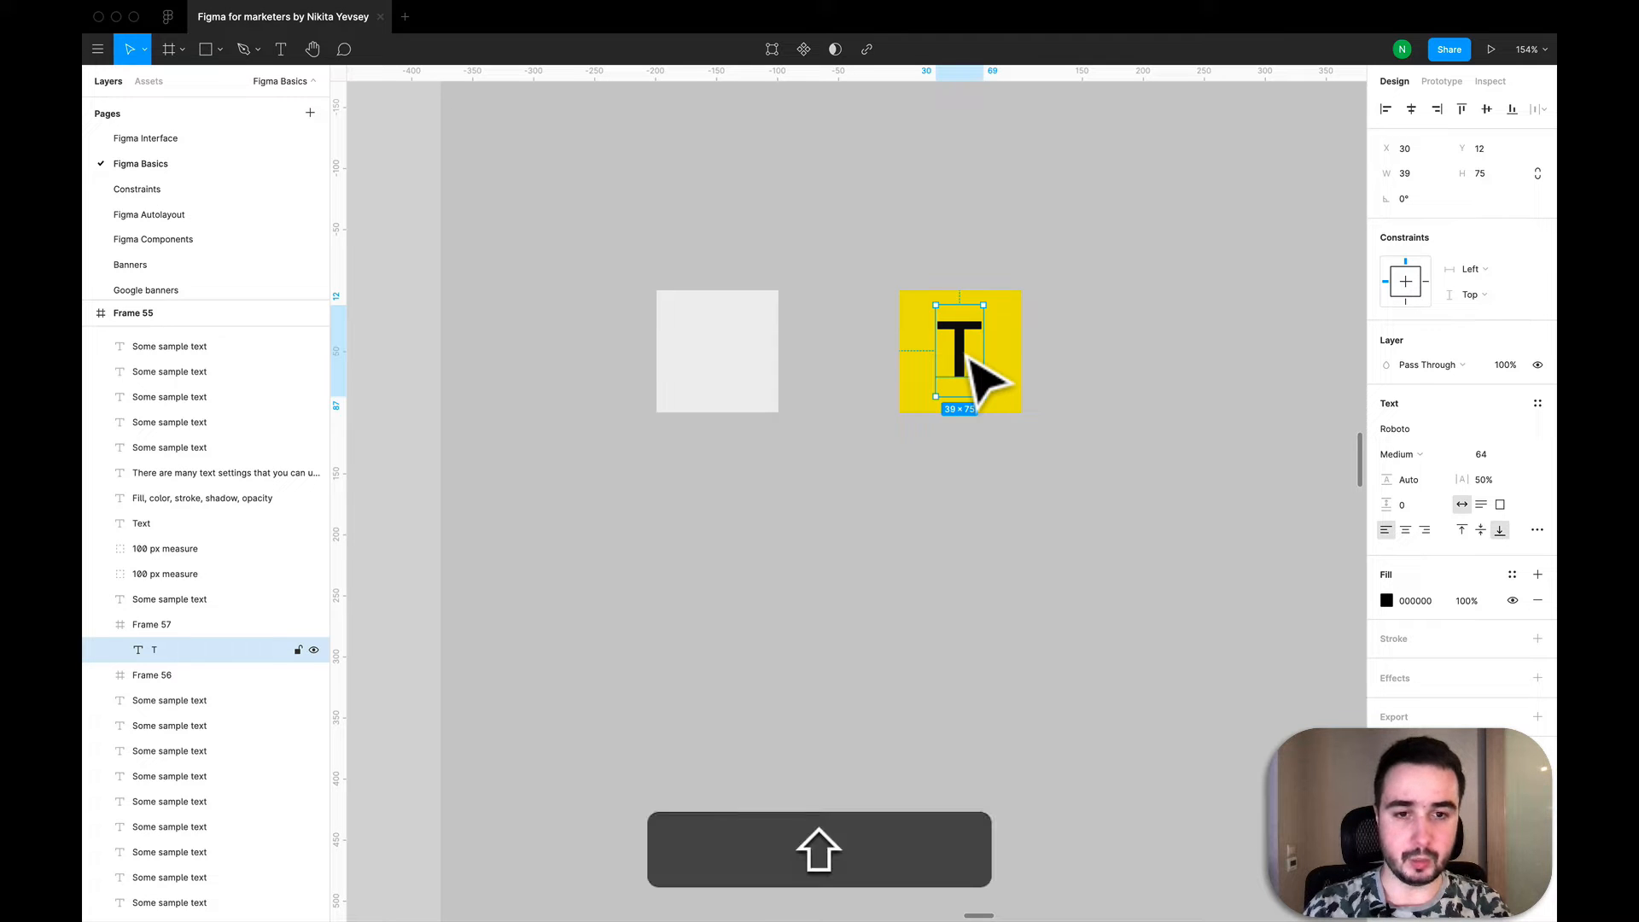
{"action": "key", "text": "shift+Up"}
{"action": "key", "text": "shift+Up"}
{"action": "key", "text": "shift+Up"}
{"action": "key", "text": "shift+Up"}
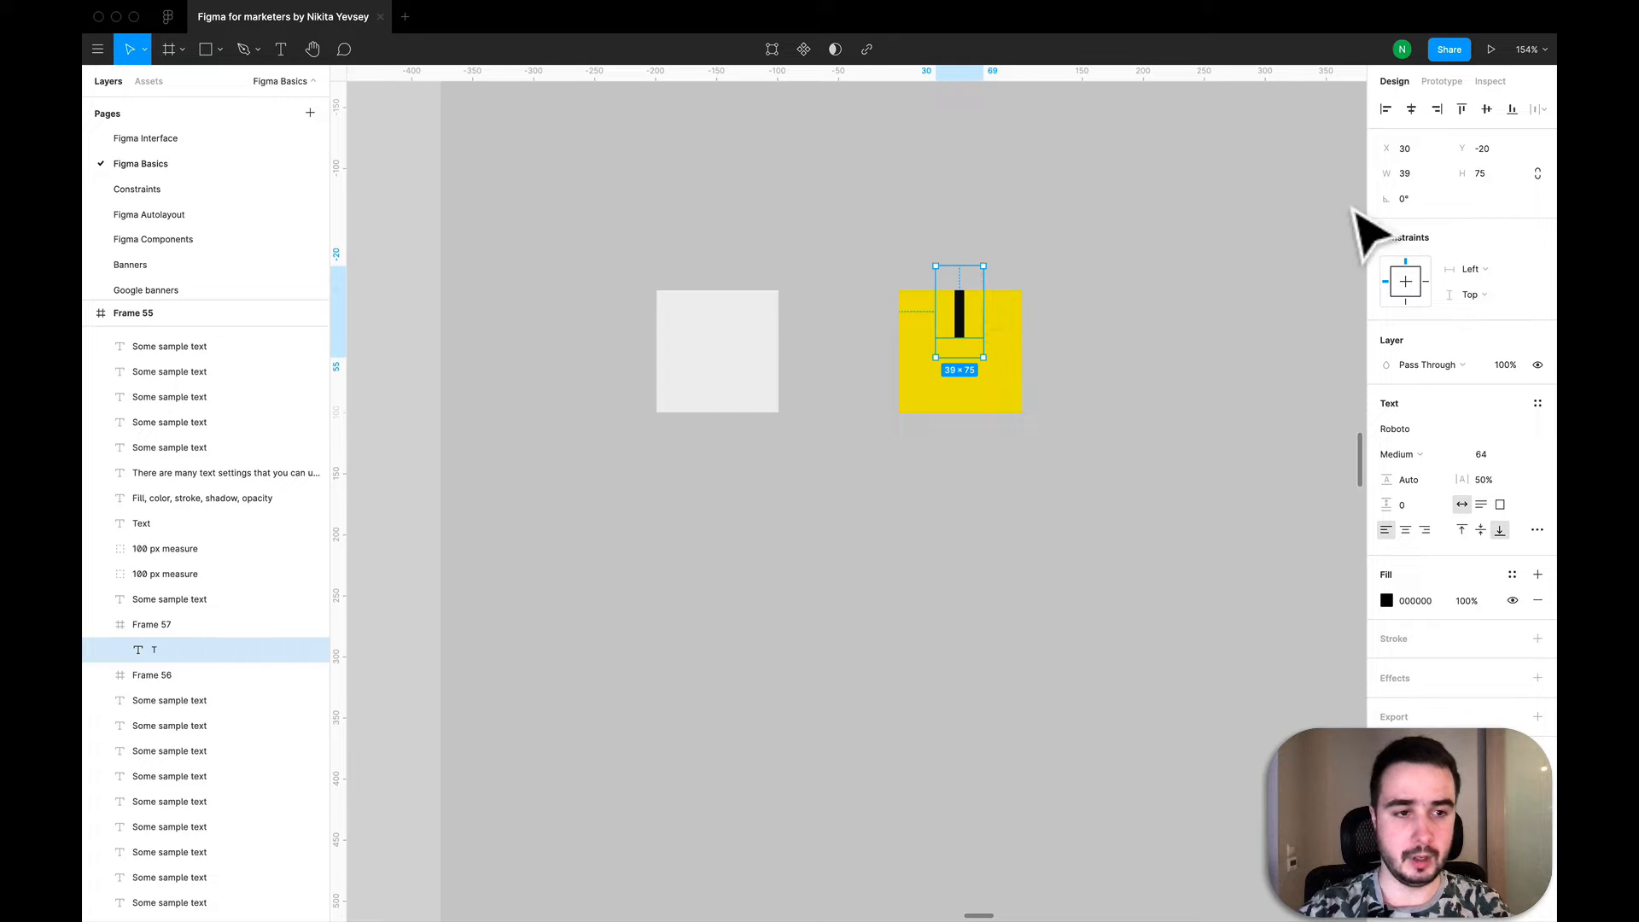
- Turn Clip content off for the yellow frame and turn it back on
{"action": "left_click", "coordinate": [165, 625]}
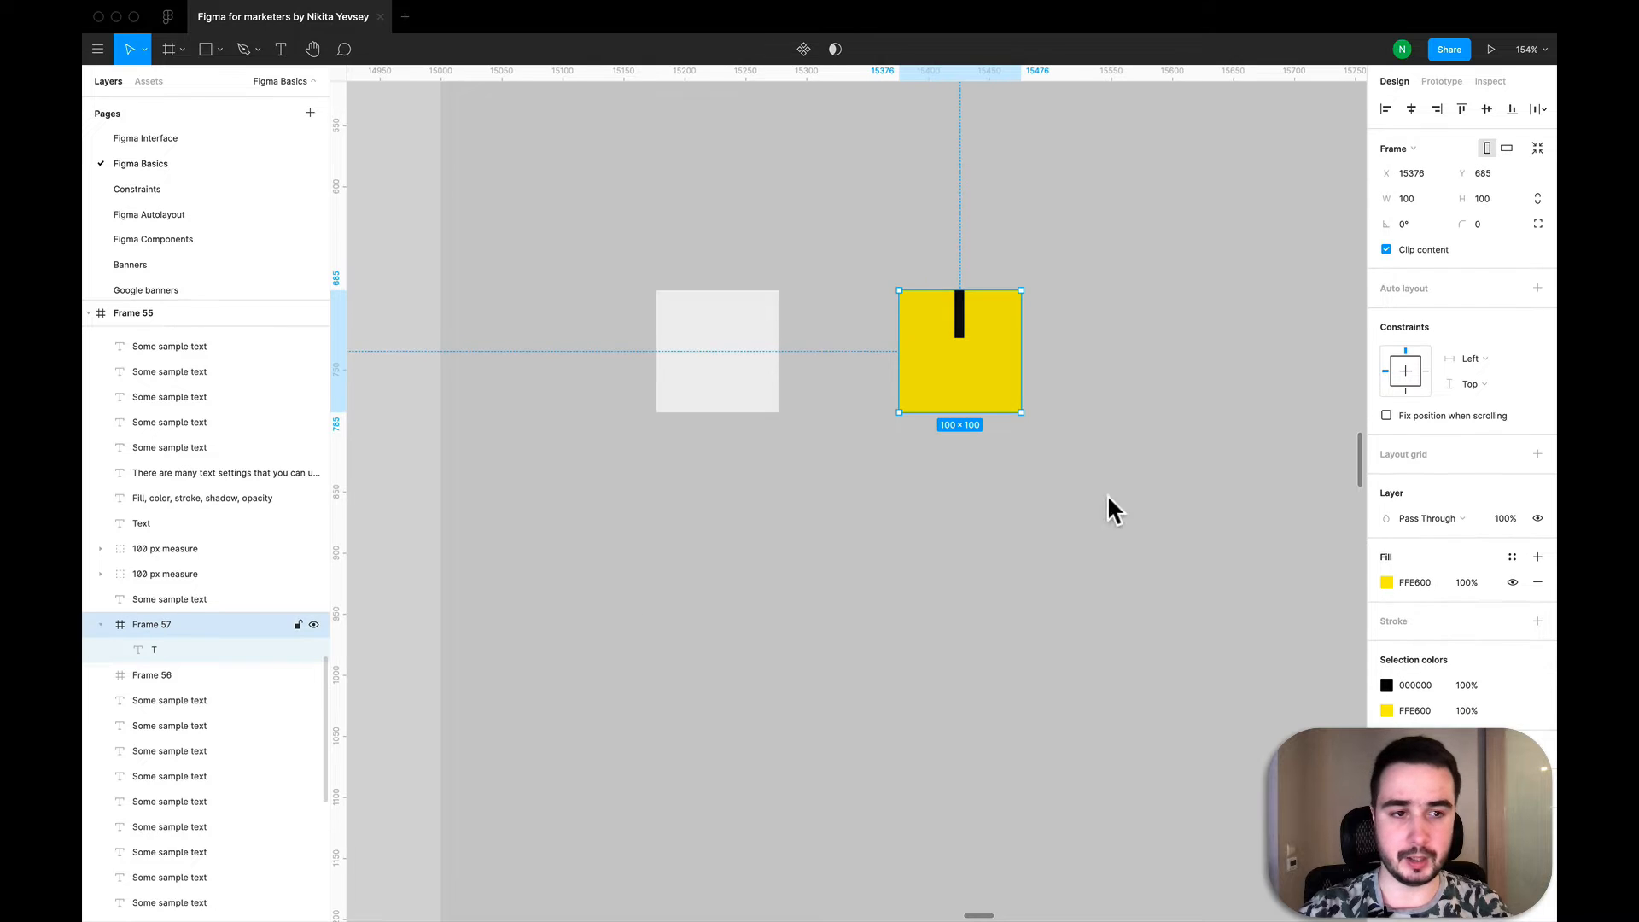
{"action": "left_click", "coordinate": [1386, 250]}
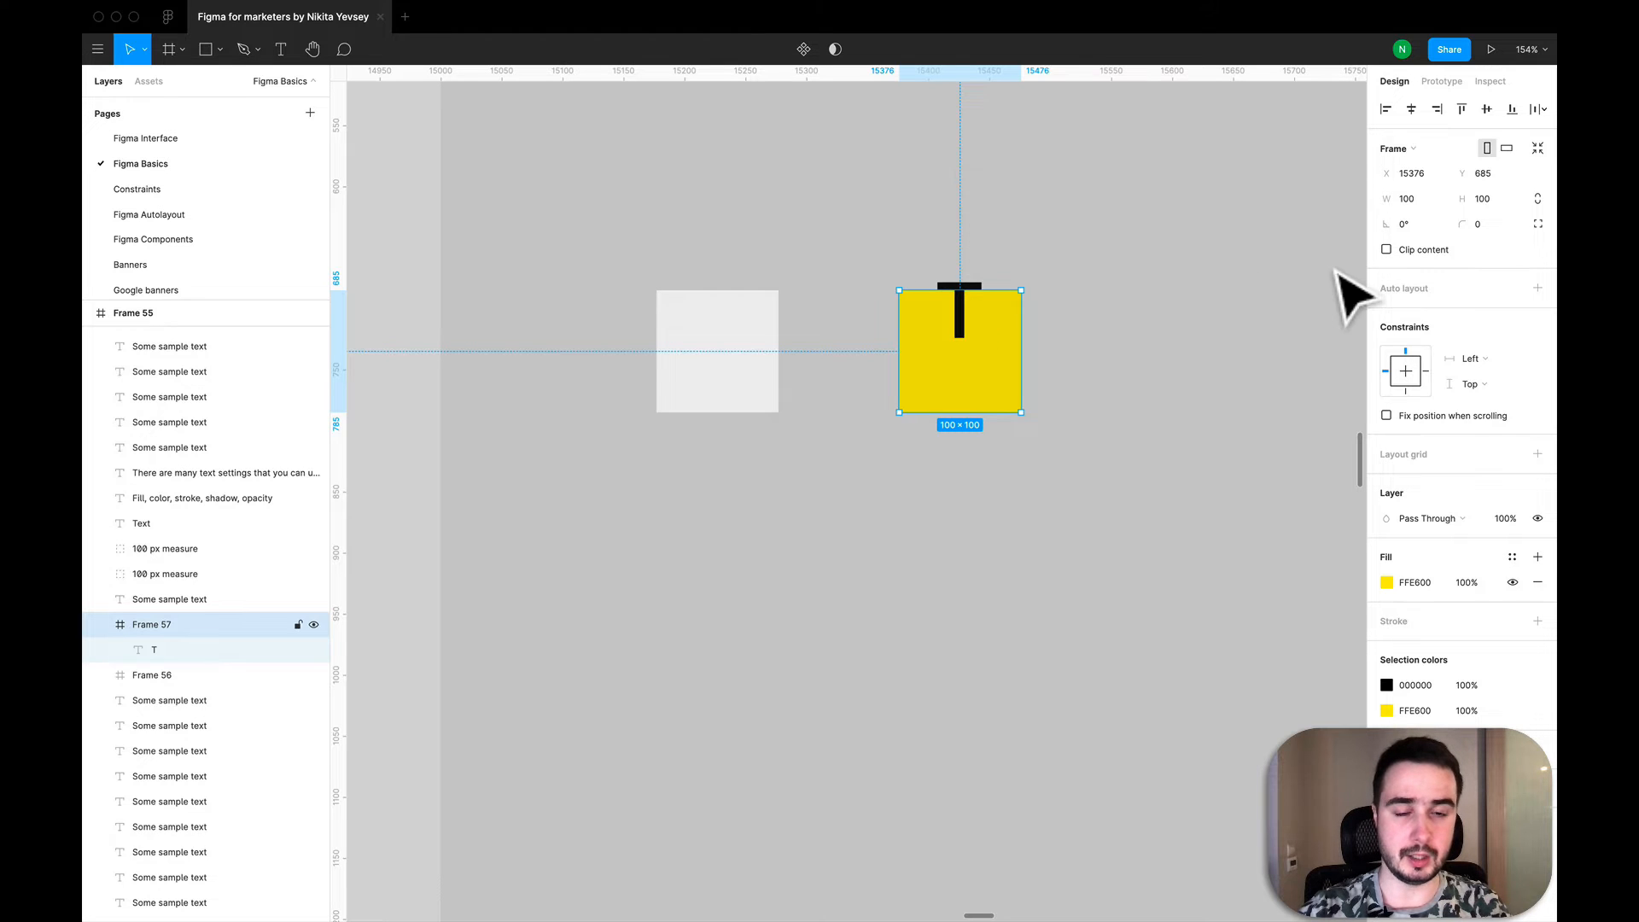
{"action": "left_click", "coordinate": [1386, 250]}
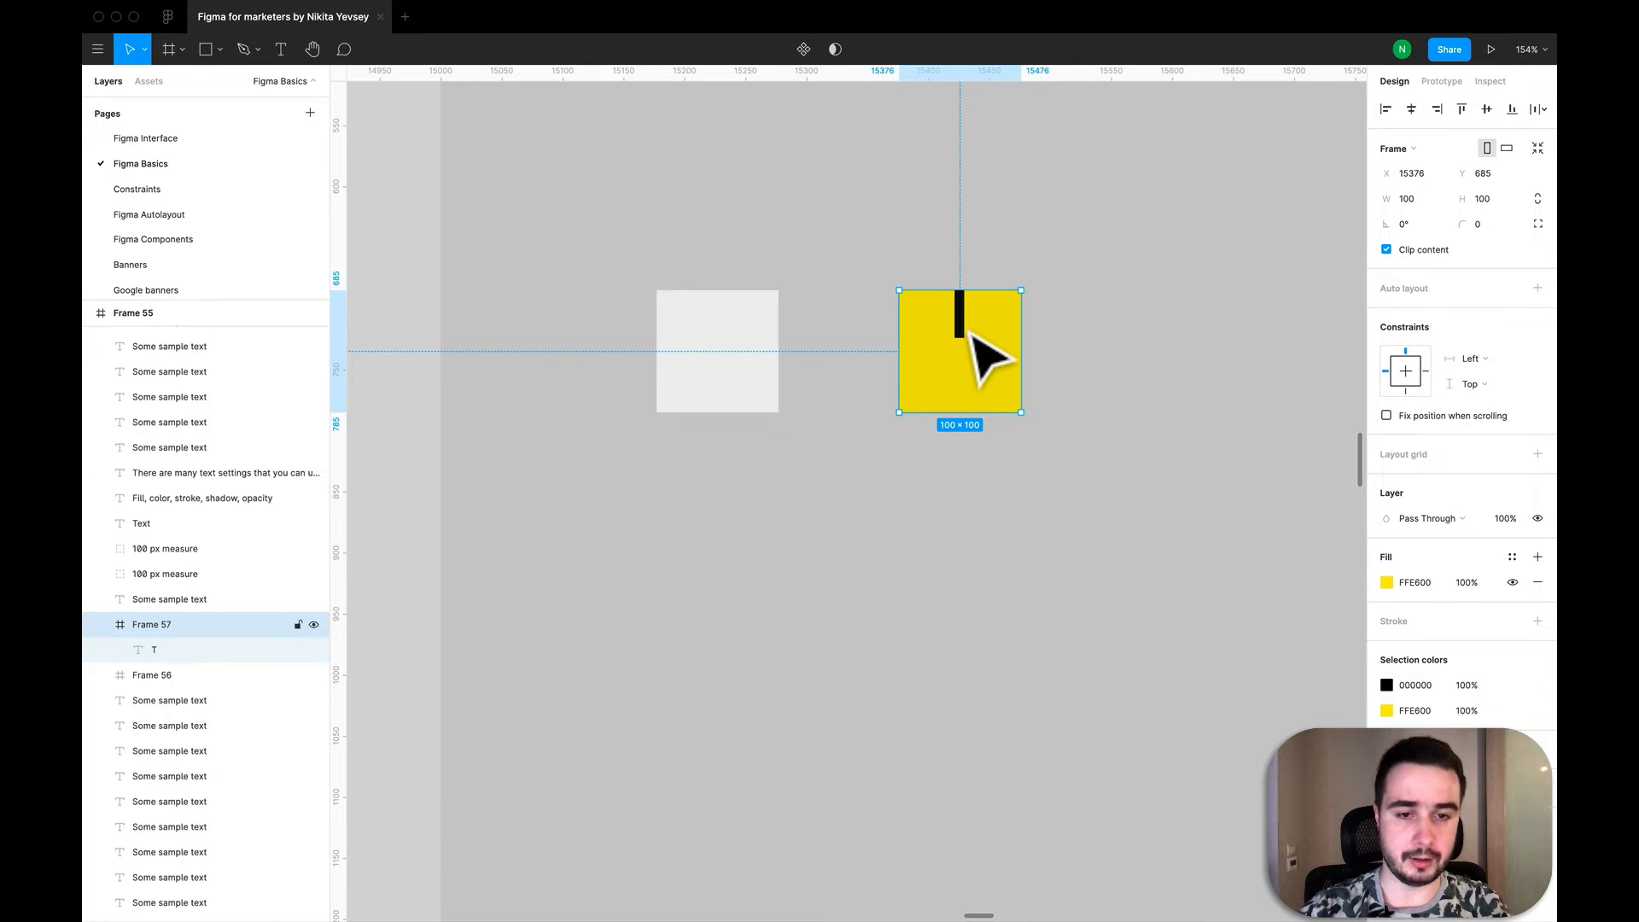
- Move the nested letter T back to the centre of the yellow frame, at X 30 and Y 12
{"action": "left_click_drag", "start_coordinate": [969, 333], "coordinate": [977, 365]}
{"action": "key", "text": "super+z"}
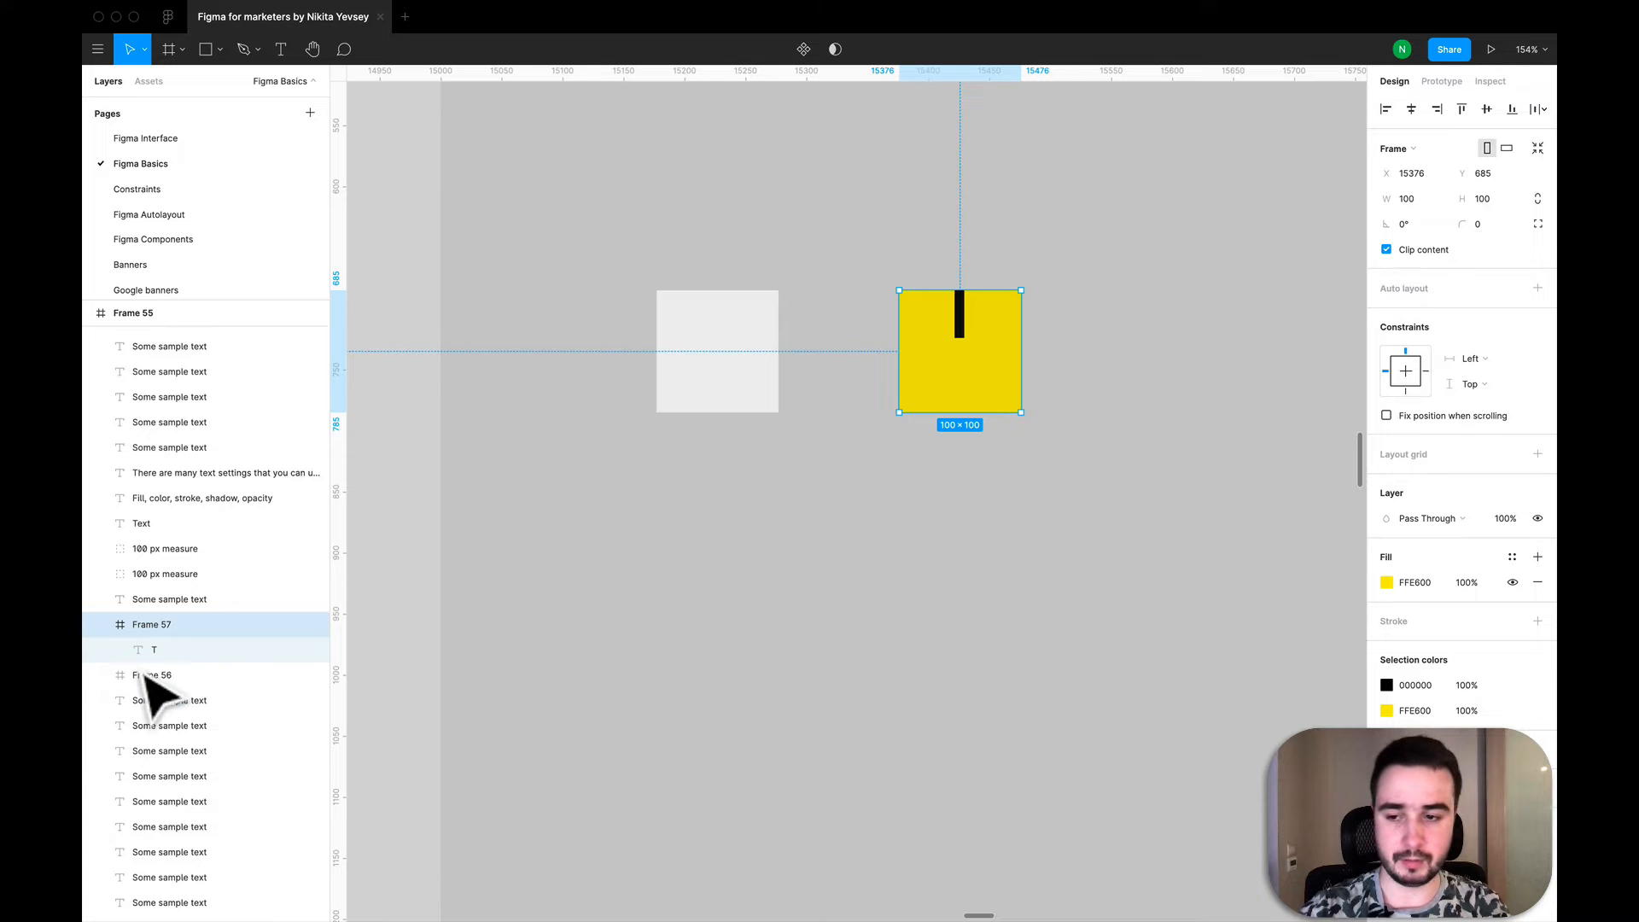
{"action": "double_click", "coordinate": [956, 348]}
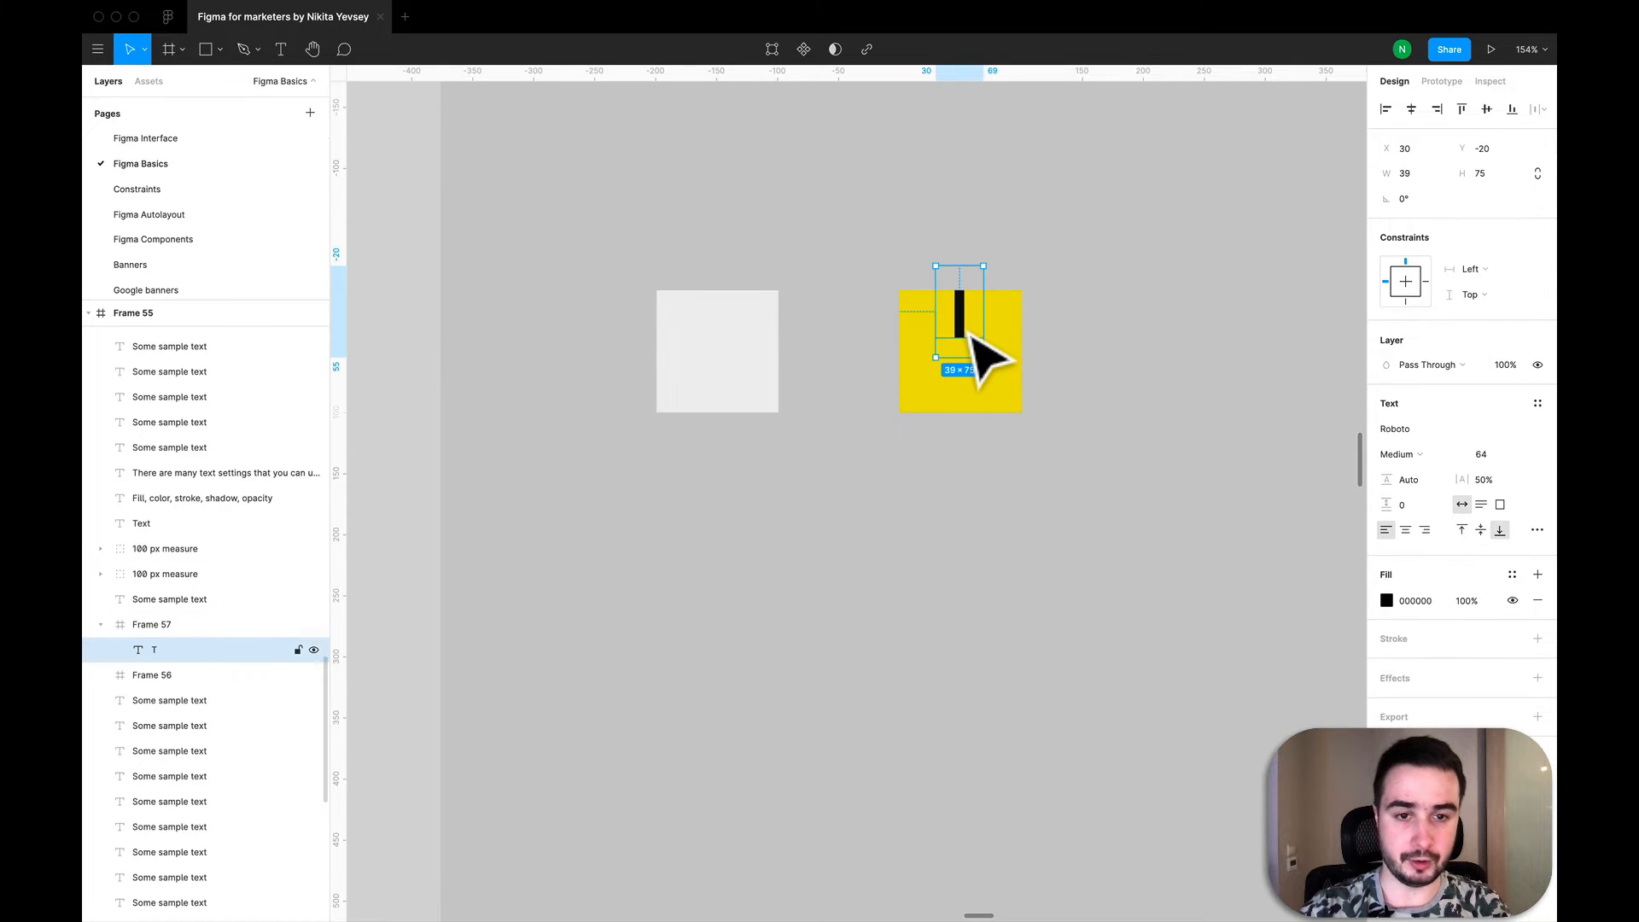
{"action": "left_click_drag", "start_coordinate": [966, 364], "coordinate": [973, 373]}
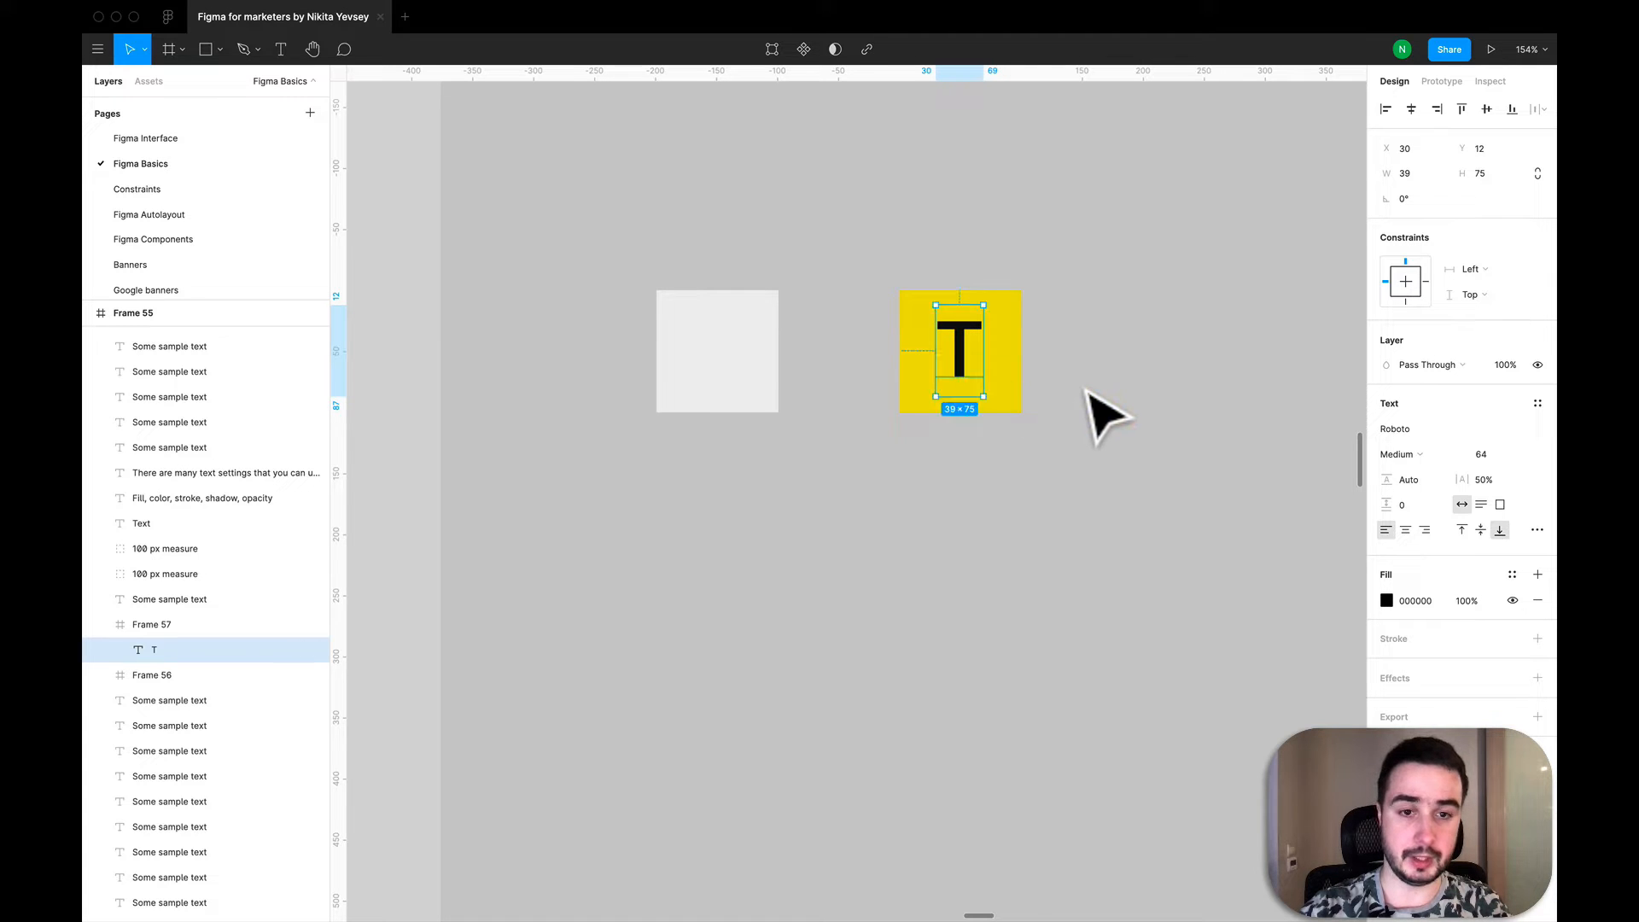
{"action": "left_click", "coordinate": [1087, 390]}
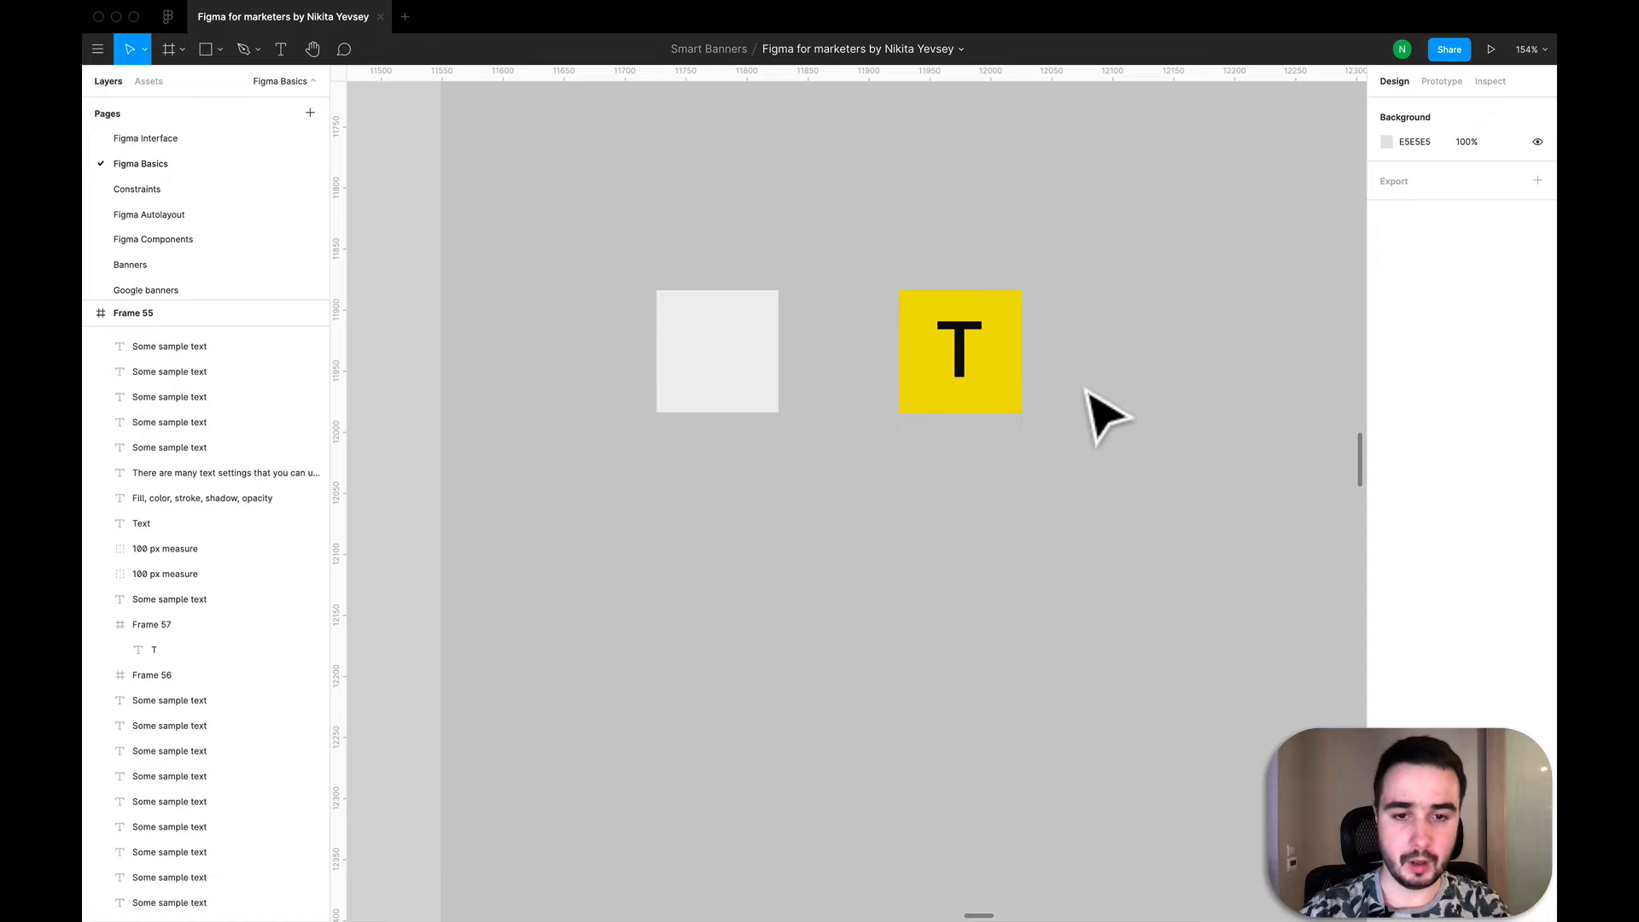
- Replace the letter T inside the yellow frame with "F"
{"action": "scroll", "coordinate": [1088, 391], "scroll_direction": "down", "scroll_amount": 6}
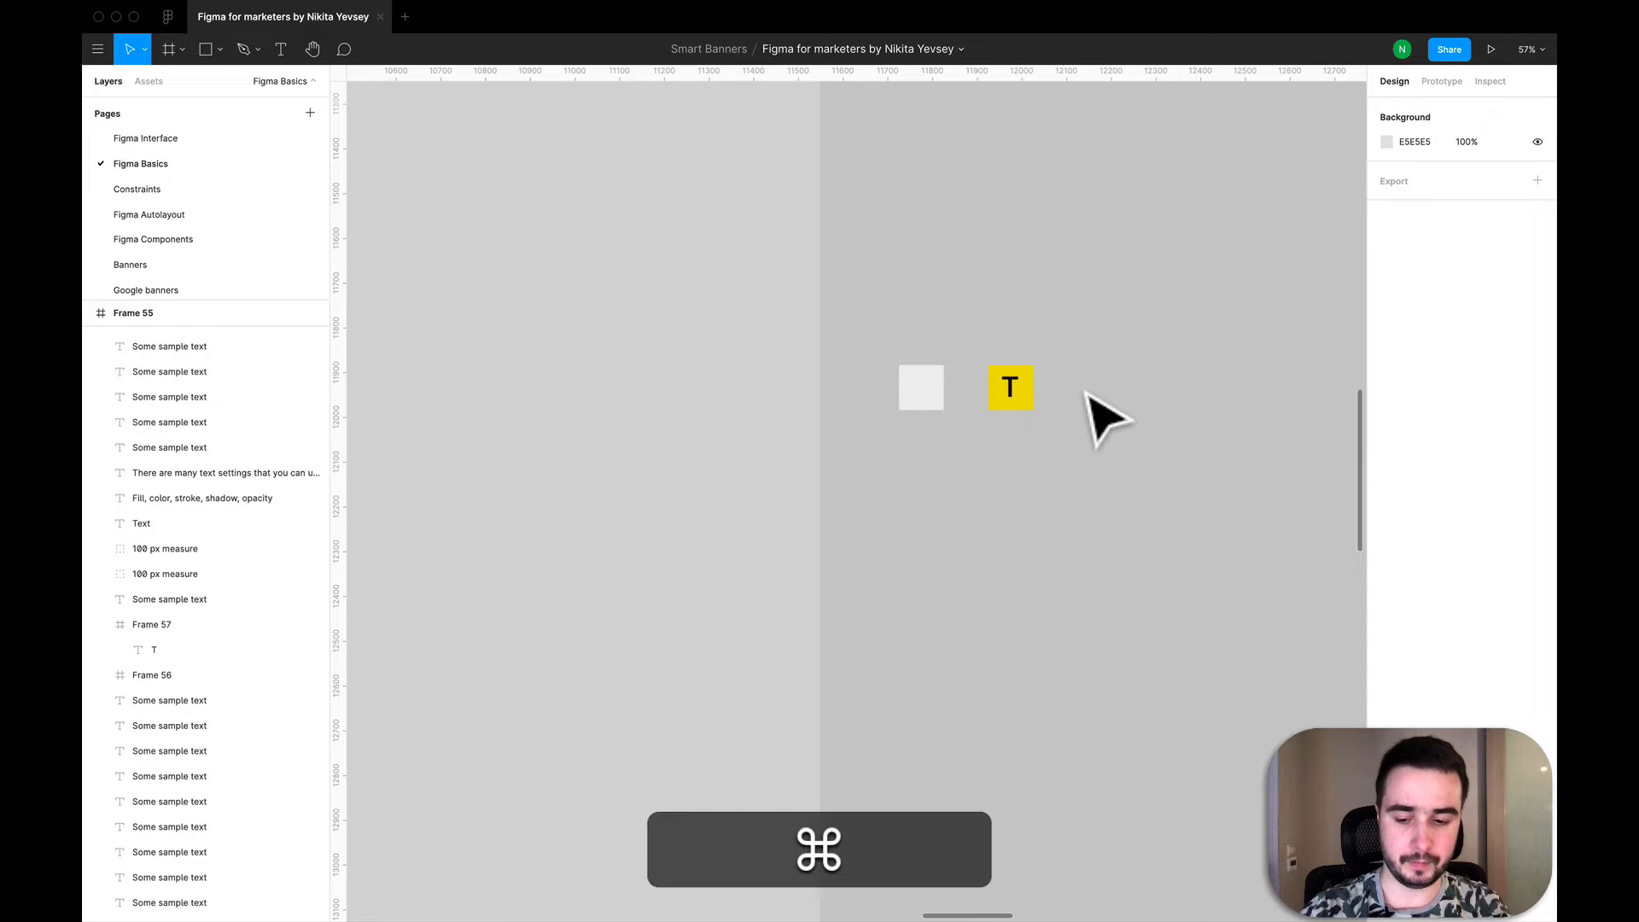
{"action": "key", "text": "super+shift+3"}
{"action": "scroll", "coordinate": [846, 381], "scroll_direction": "down", "scroll_amount": 5}
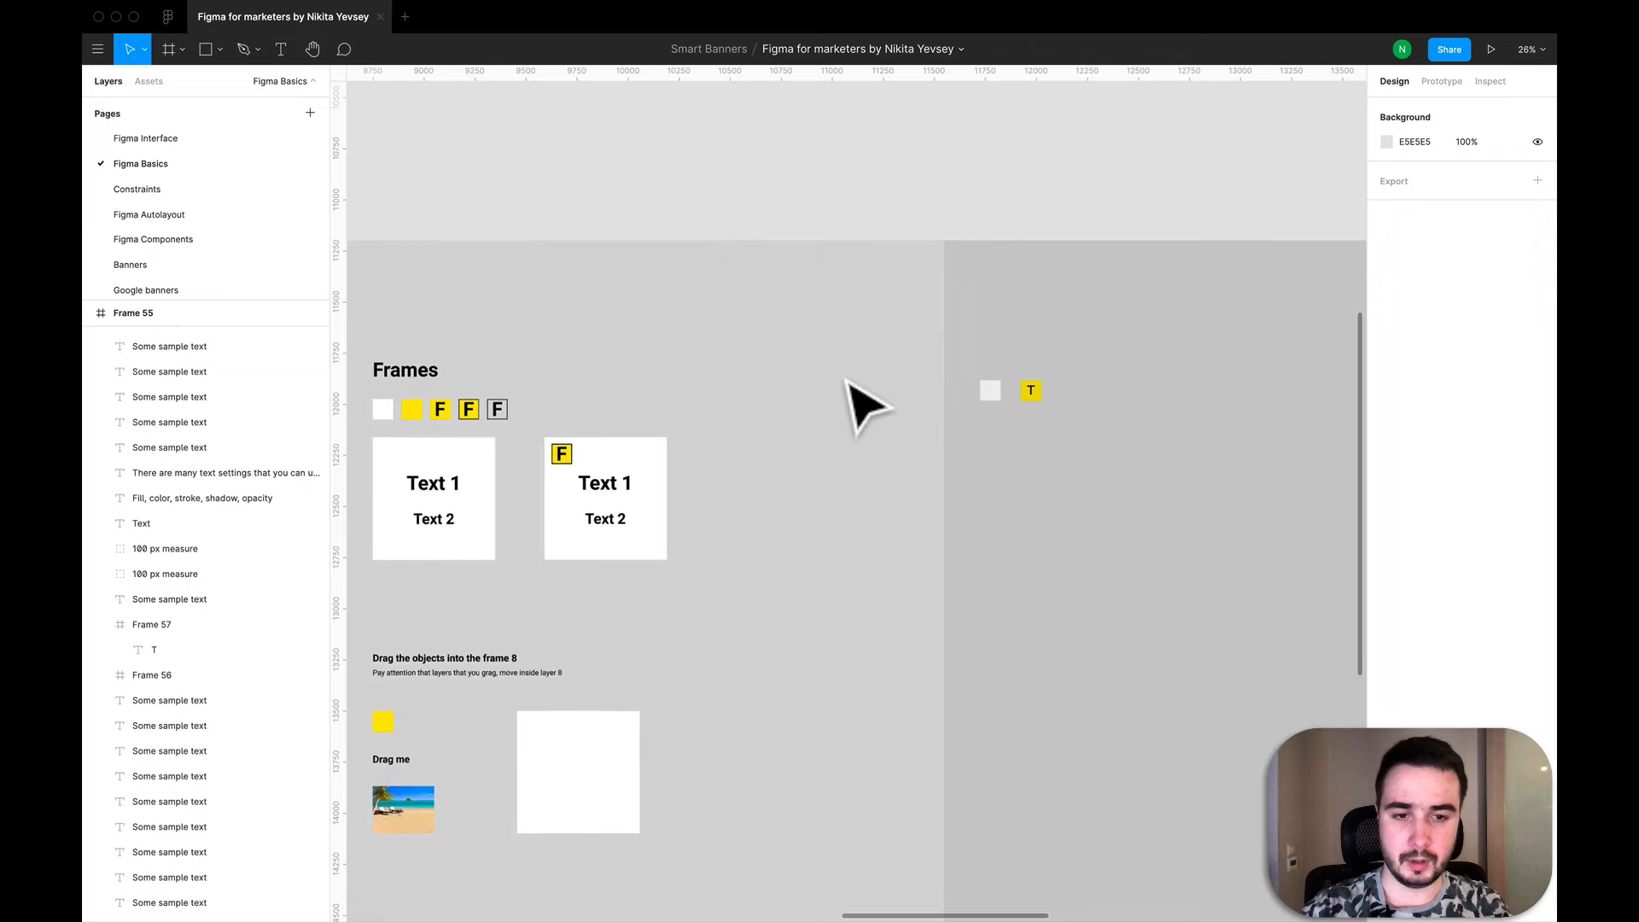
{"action": "left_click", "coordinate": [1037, 395]}
{"action": "double_click", "coordinate": [1034, 394]}
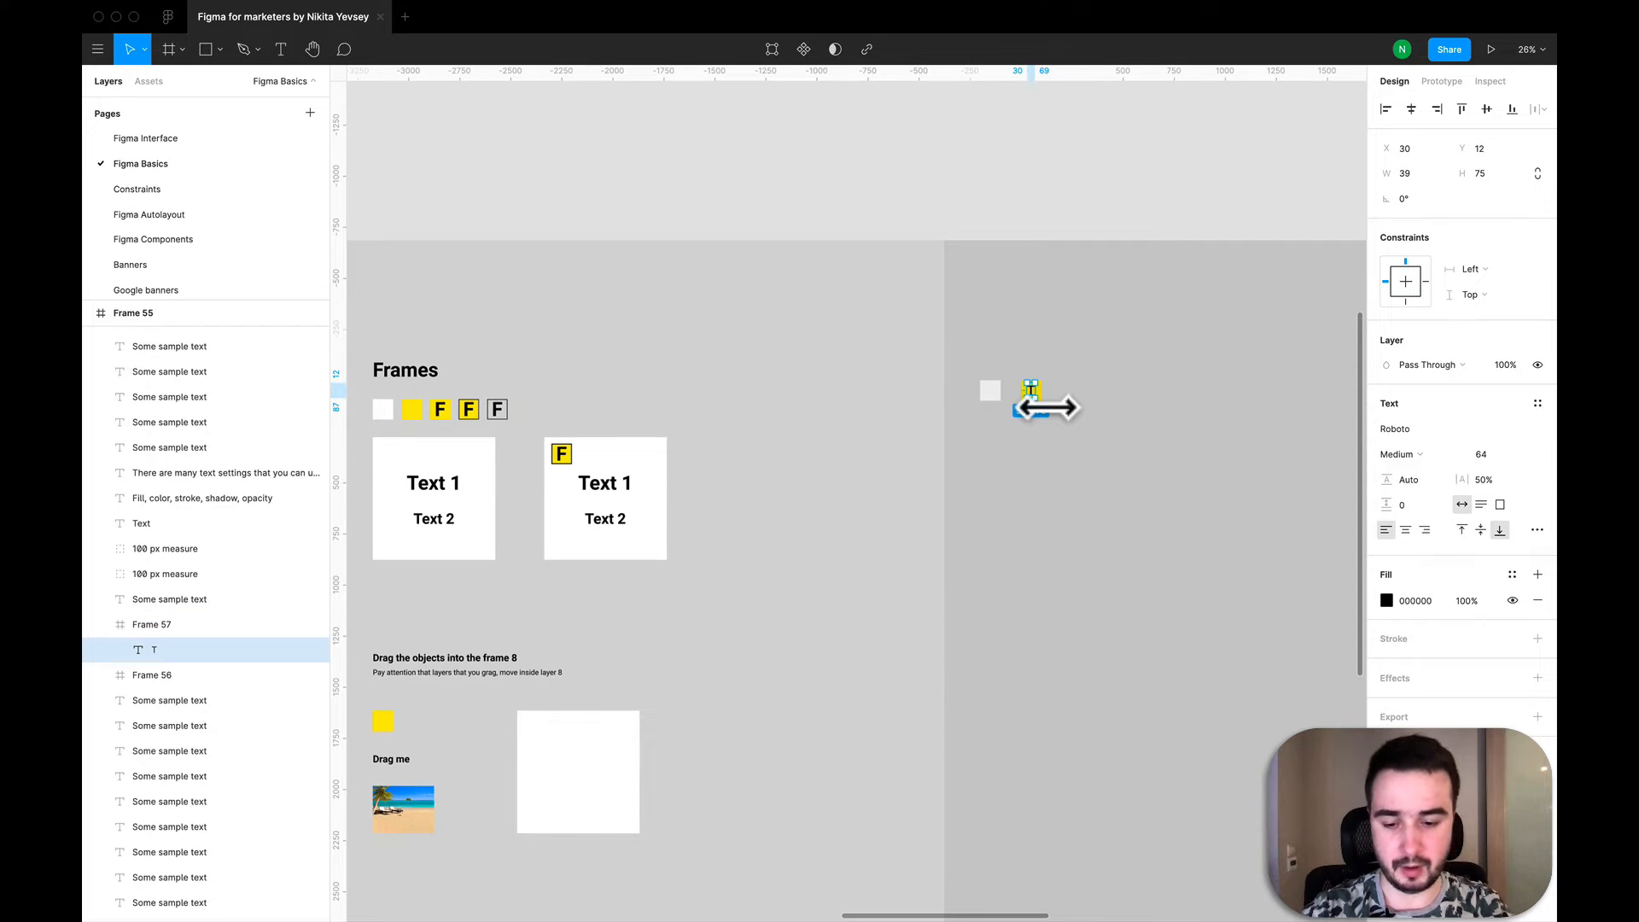
{"action": "key", "text": "super+a"}
{"action": "scroll", "coordinate": [1048, 409], "scroll_direction": "up", "scroll_amount": 5}
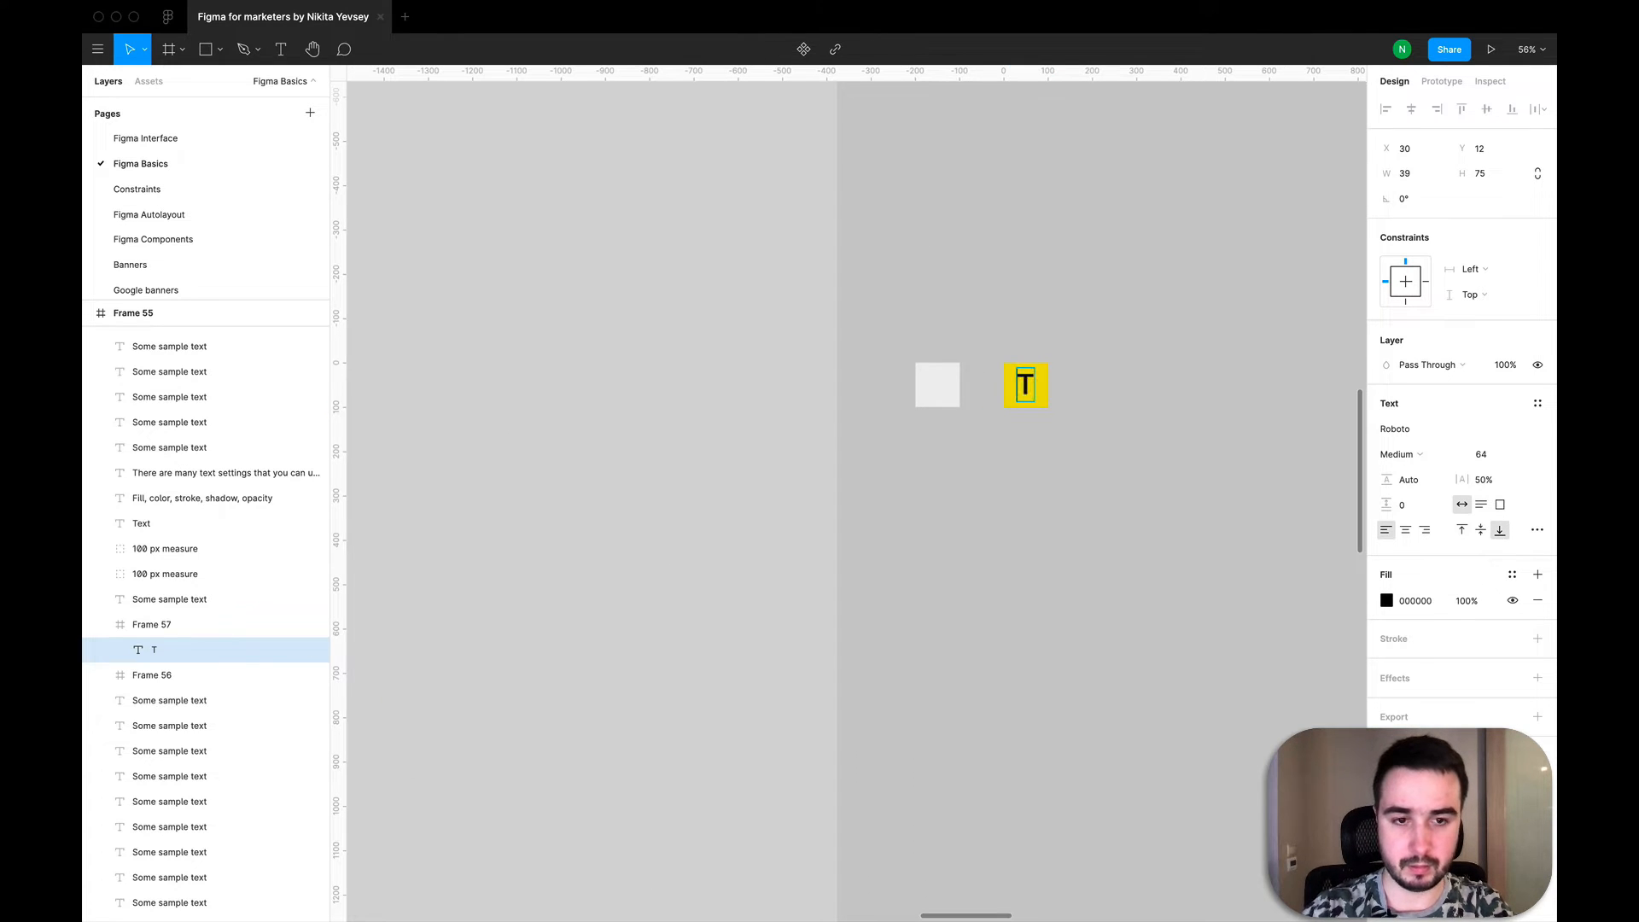
{"action": "key", "text": "super+a"}
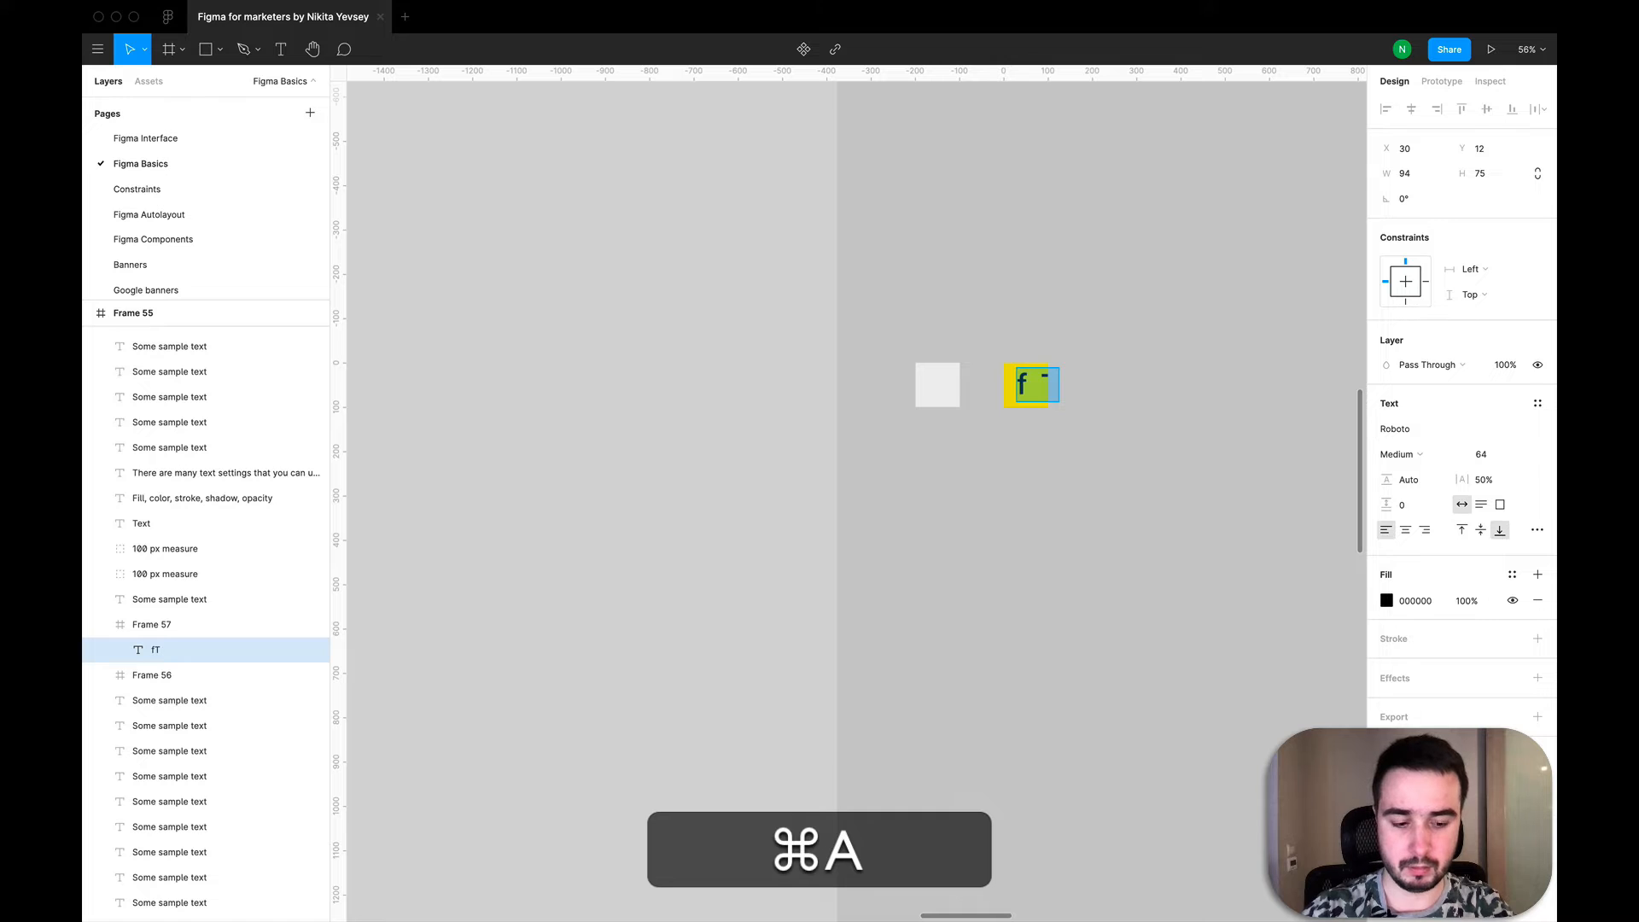
{"action": "type", "text": "F"}
{"action": "left_click", "coordinate": [1061, 452]}
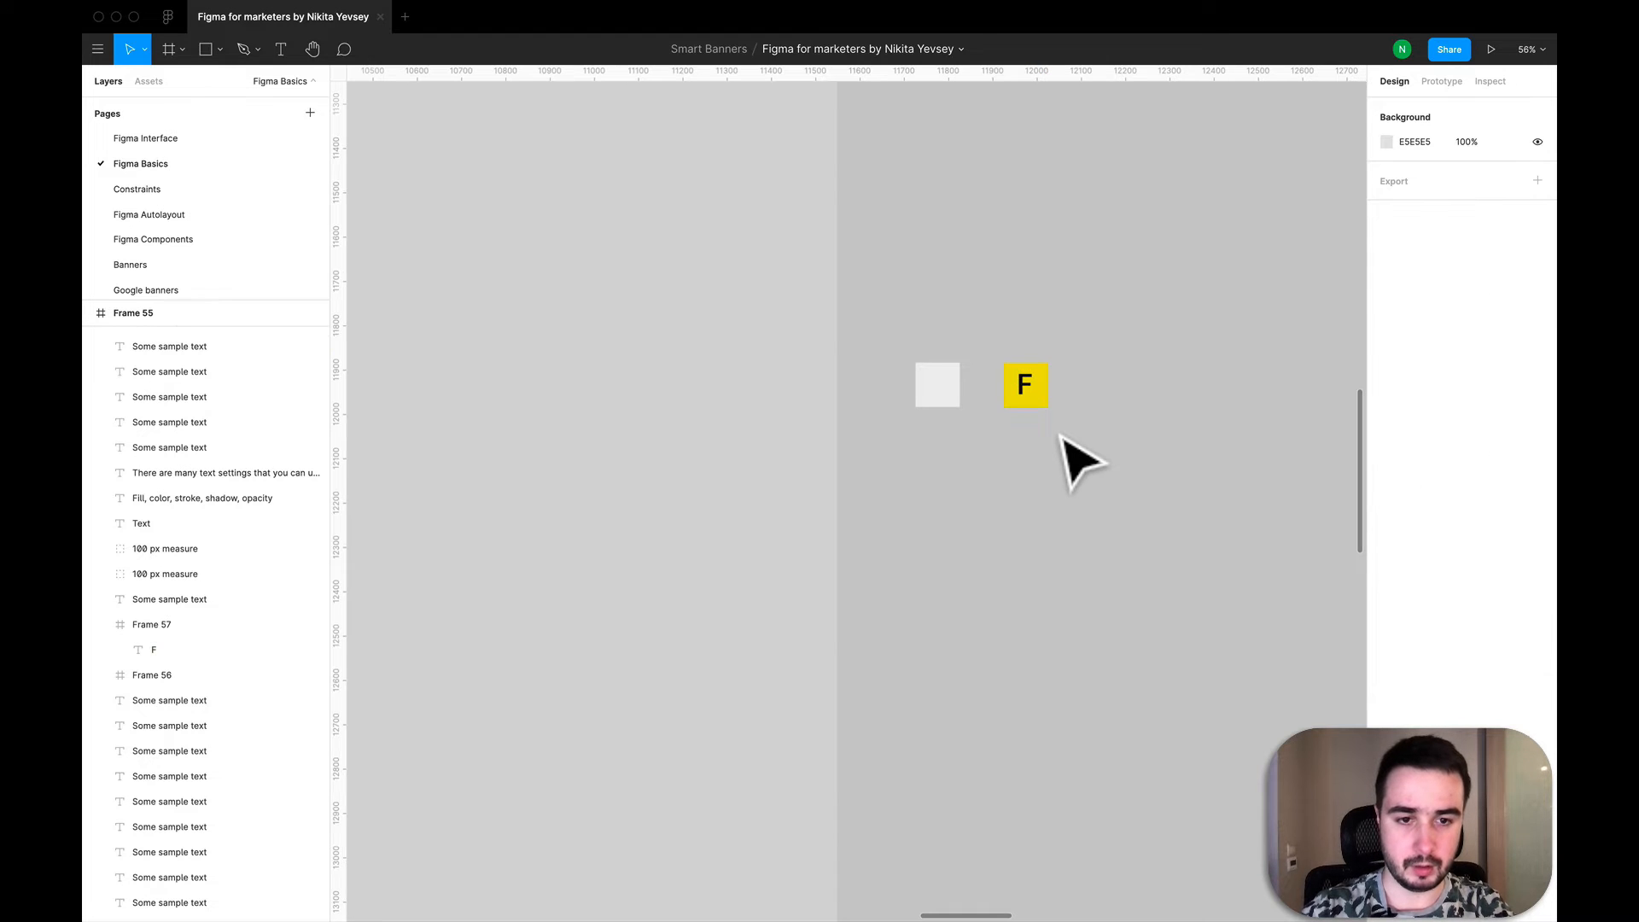
- Recentre the letter F in the yellow frame, at X 32 and Y 12
{"action": "scroll", "coordinate": [1033, 387], "scroll_direction": "up", "scroll_amount": 5}
{"action": "double_click", "coordinate": [1036, 389]}
{"action": "left_click_drag", "start_coordinate": [1039, 392], "coordinate": [1043, 401]}
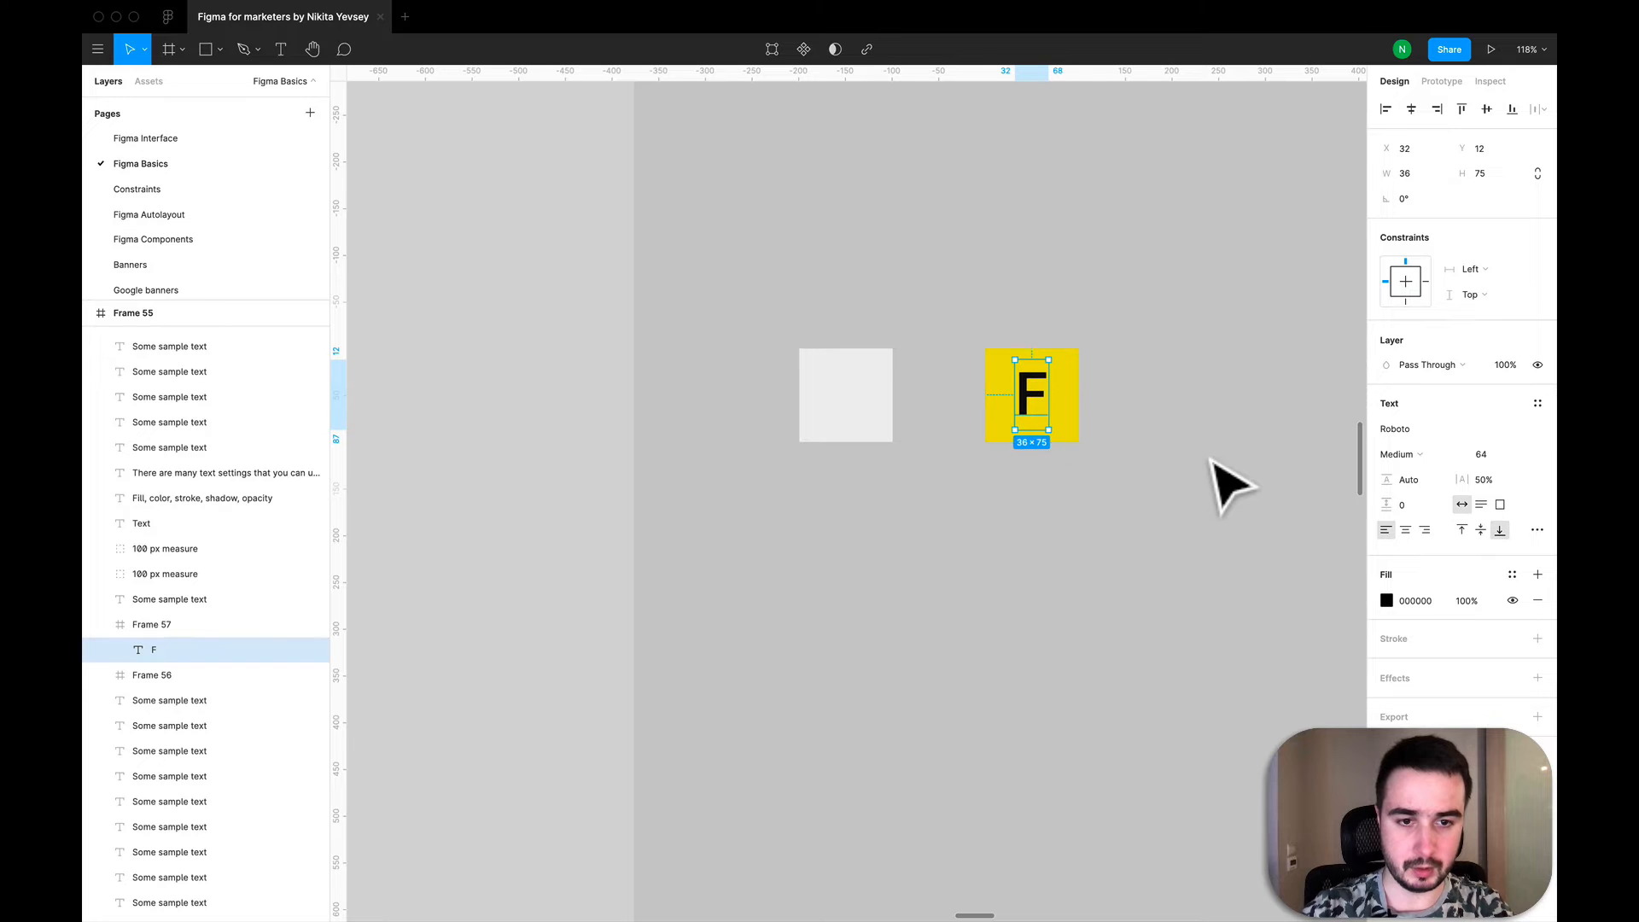
{"action": "left_click", "coordinate": [1227, 485]}
- Duplicate the yellow F frame and place the copy to the right of the original, at about X 15575
{"action": "scroll", "coordinate": [1051, 433], "scroll_direction": "down", "scroll_amount": 10}
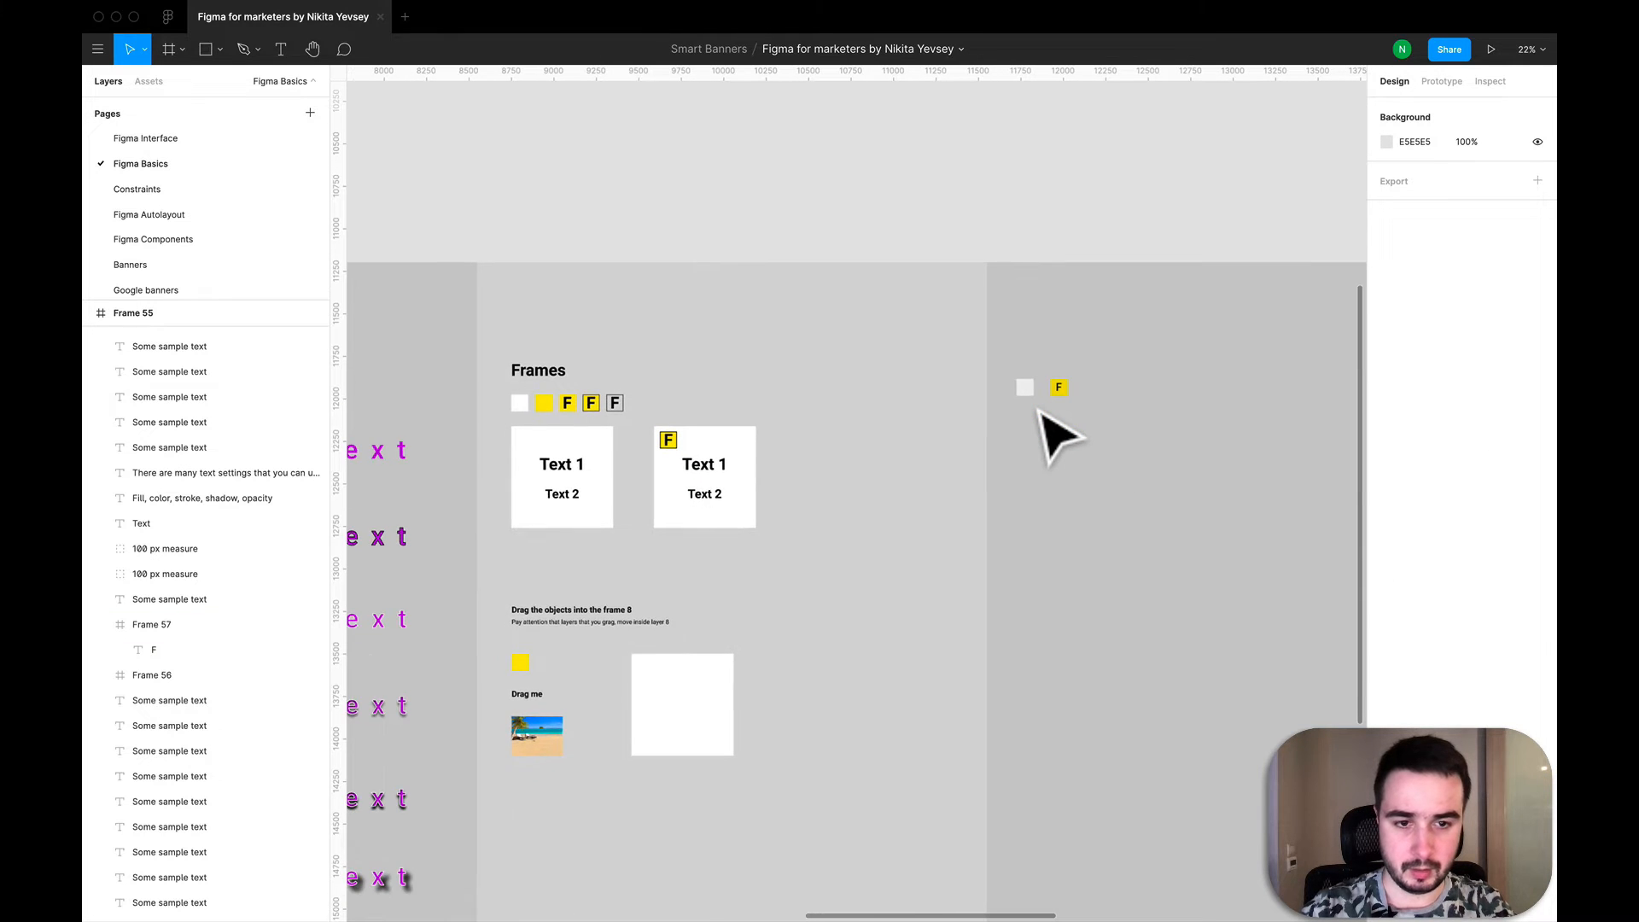
{"action": "left_click", "coordinate": [1059, 391]}
{"action": "key", "text": "super+c"}
{"action": "key", "text": "super+v"}
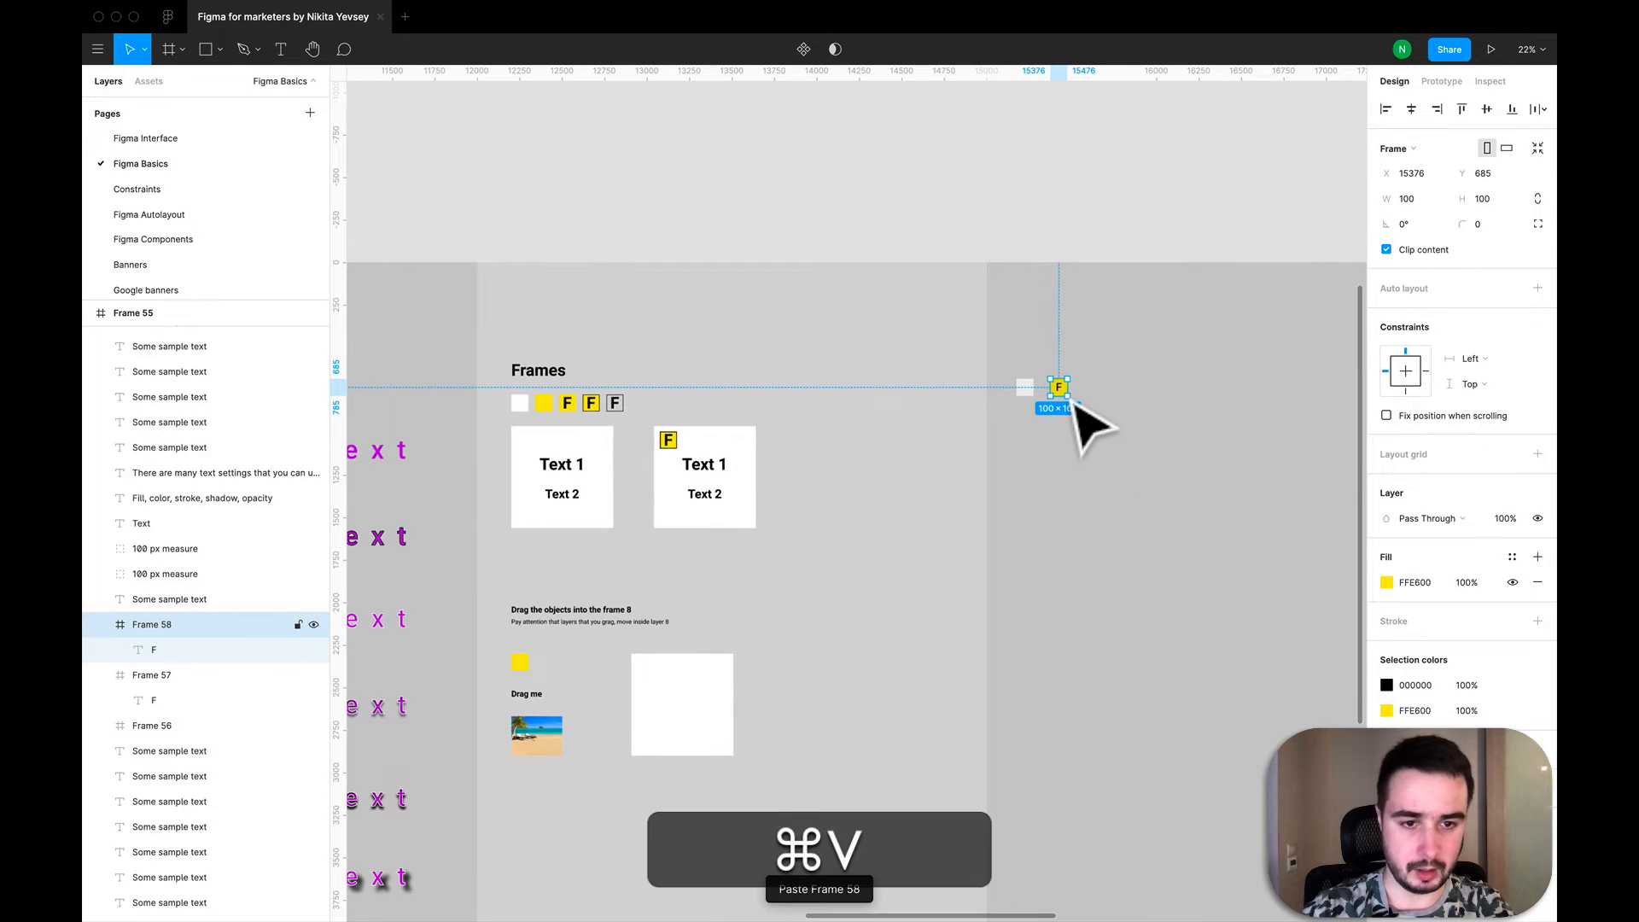
{"action": "left_click_drag", "start_coordinate": [1075, 403], "coordinate": [1109, 404]}
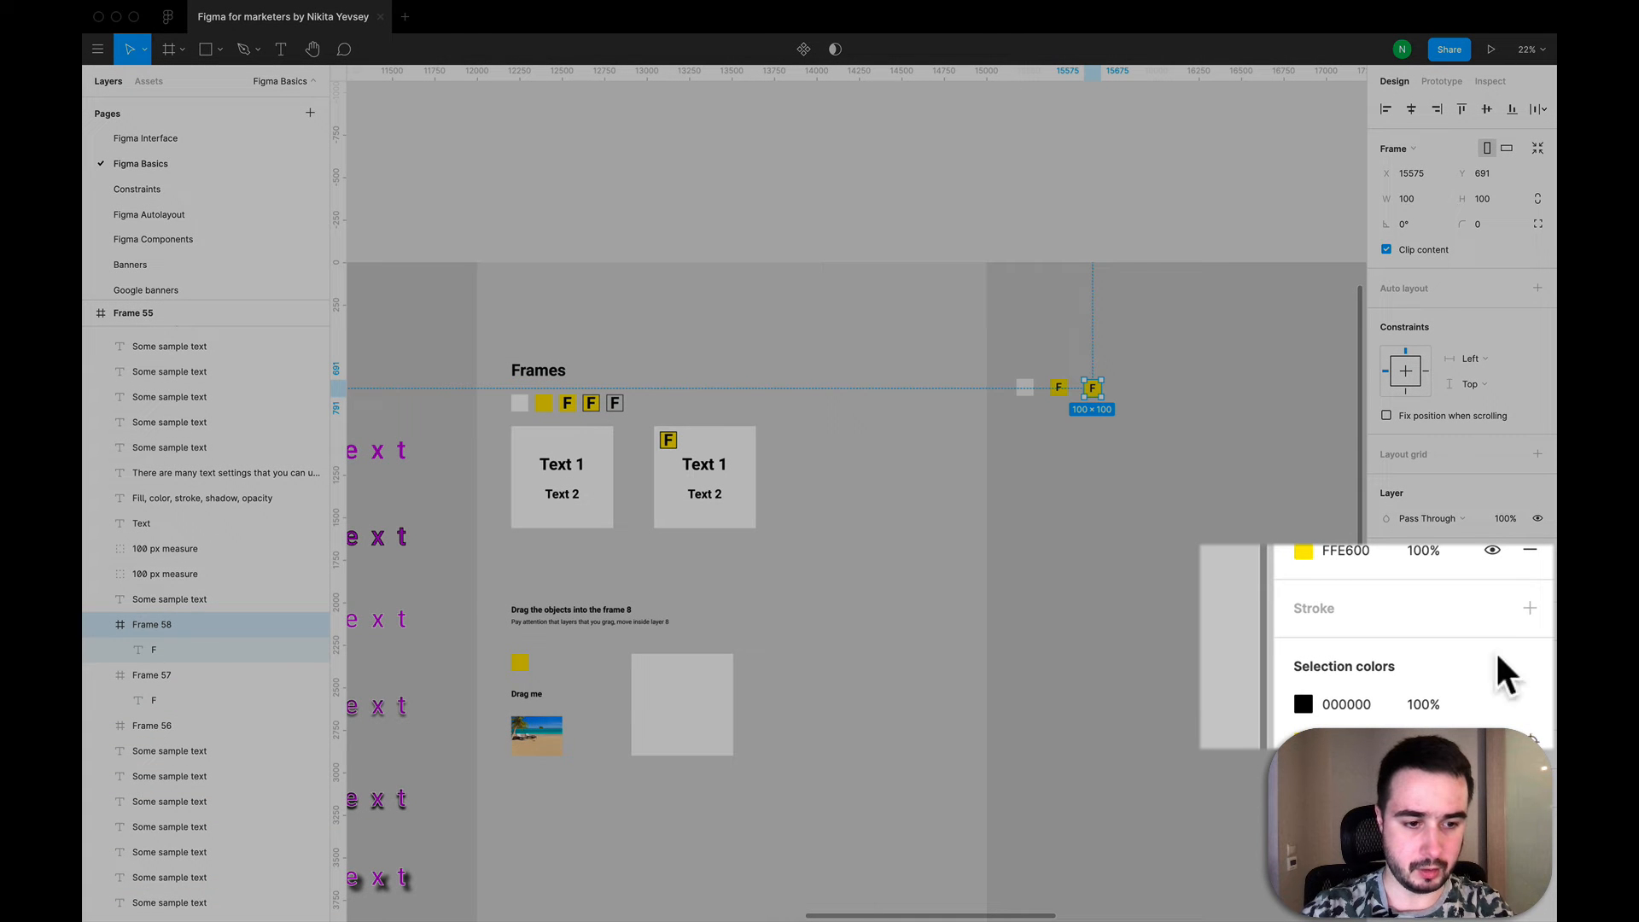
- Add a black 000000 inside stroke with a thickness of 5 to the copied F frame
{"action": "left_click", "coordinate": [1530, 607]}
{"action": "left_click", "coordinate": [1347, 679]}
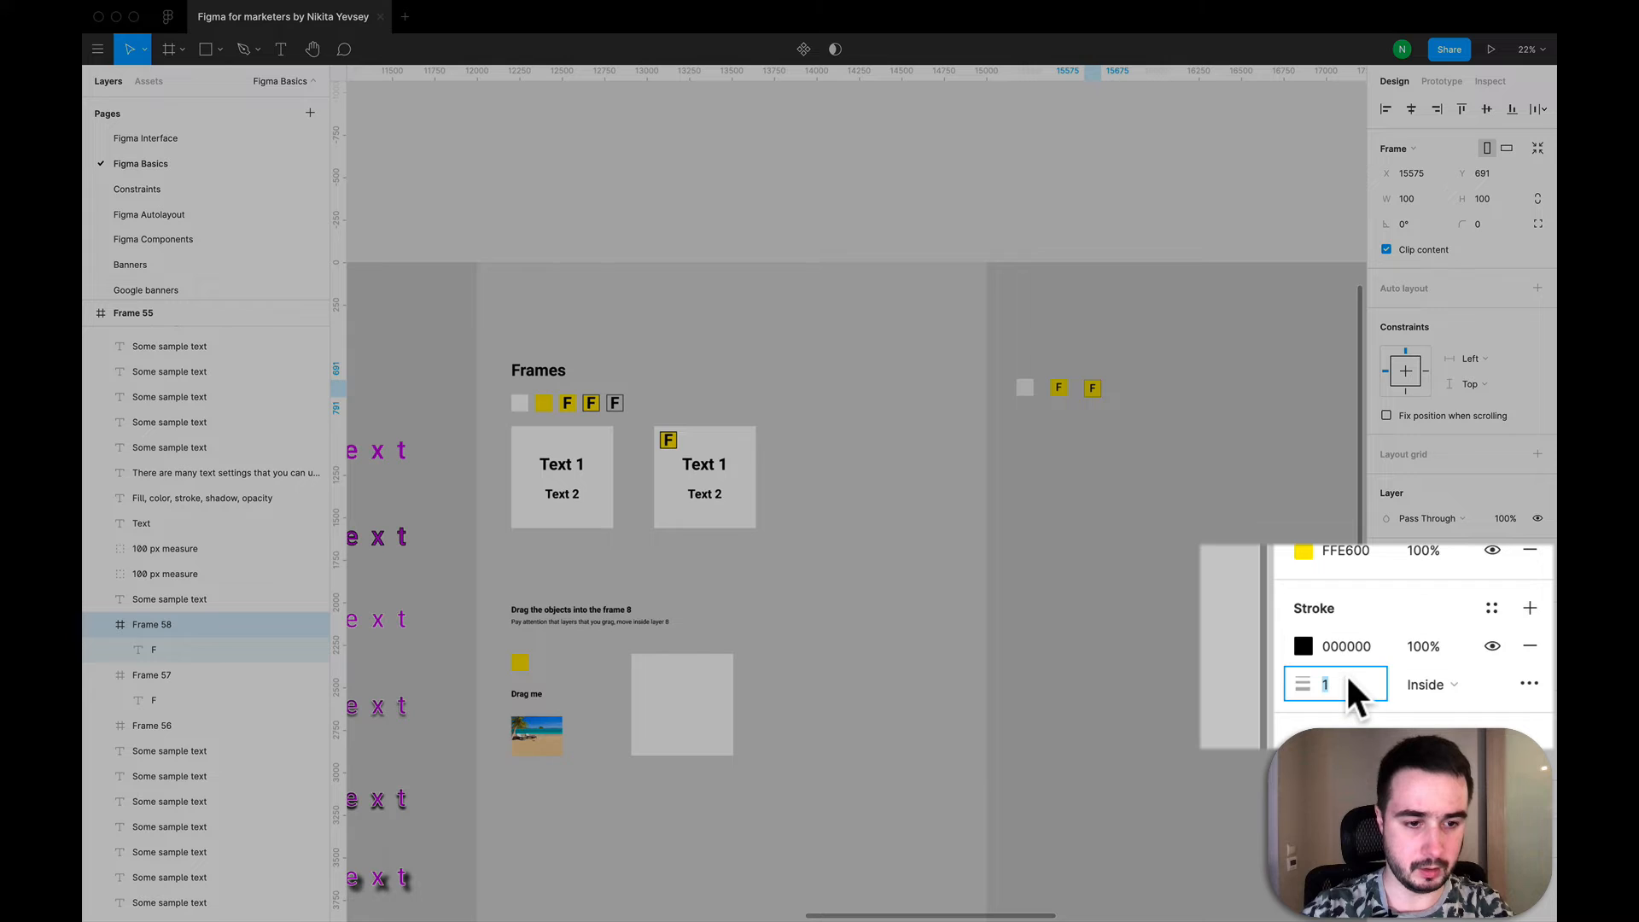
{"action": "type", "text": "5"}
{"action": "key", "text": "Return"}
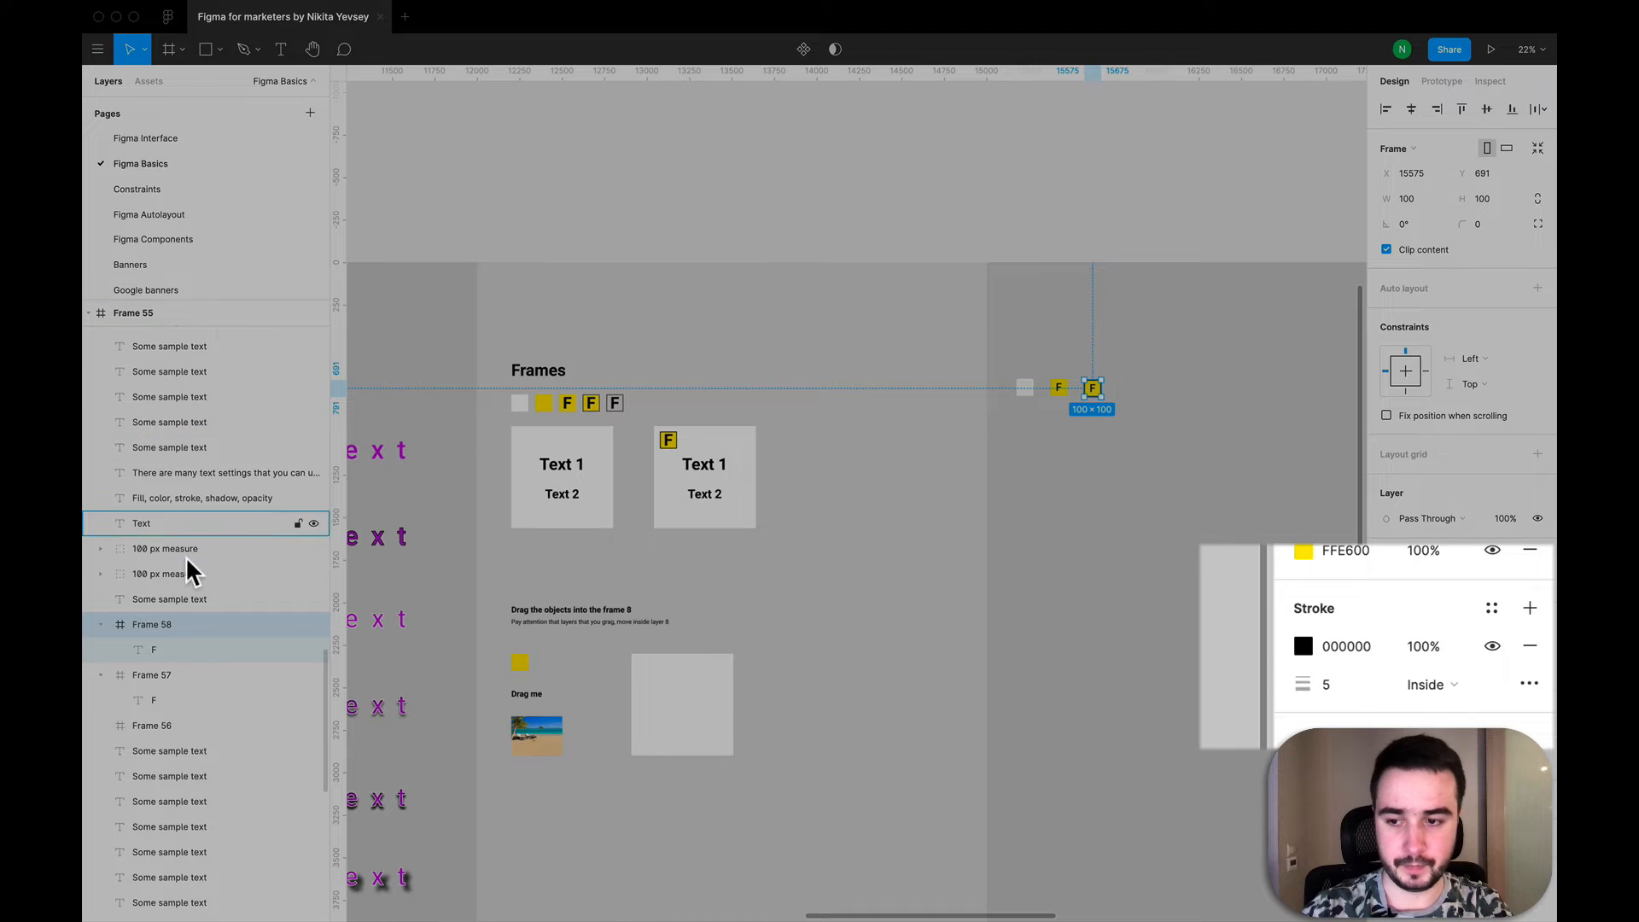
- Duplicate the outlined F frame and place the copy to its right, at about X 15774
{"action": "key", "text": "super+c"}
{"action": "key", "text": "super+v"}
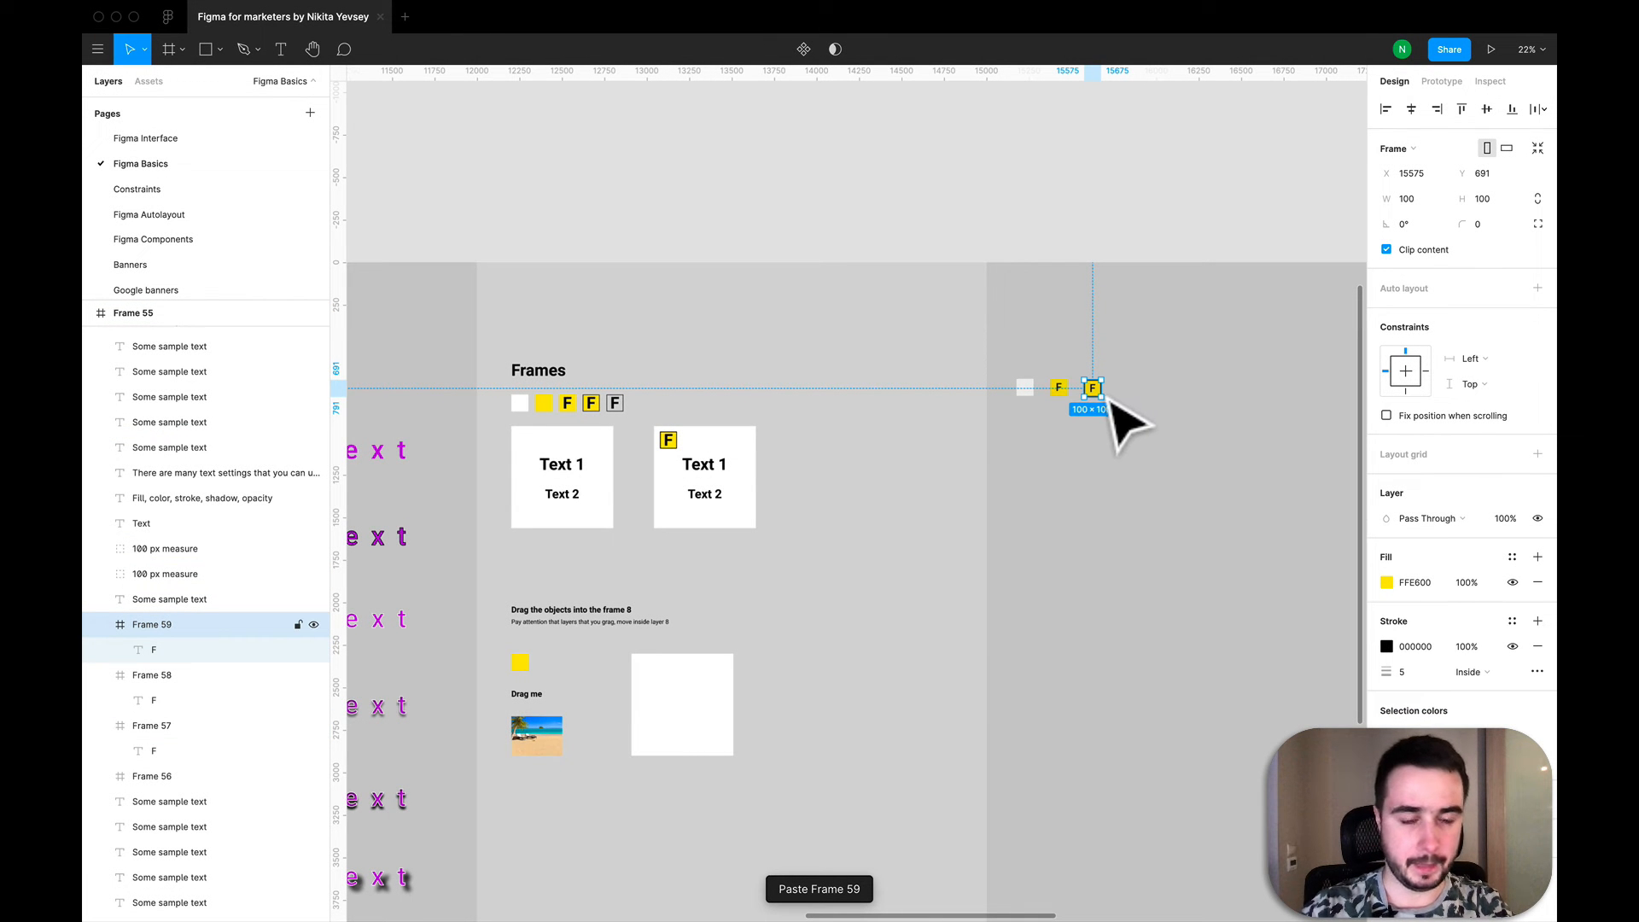
{"action": "left_click_drag", "start_coordinate": [1109, 400], "coordinate": [1146, 402]}
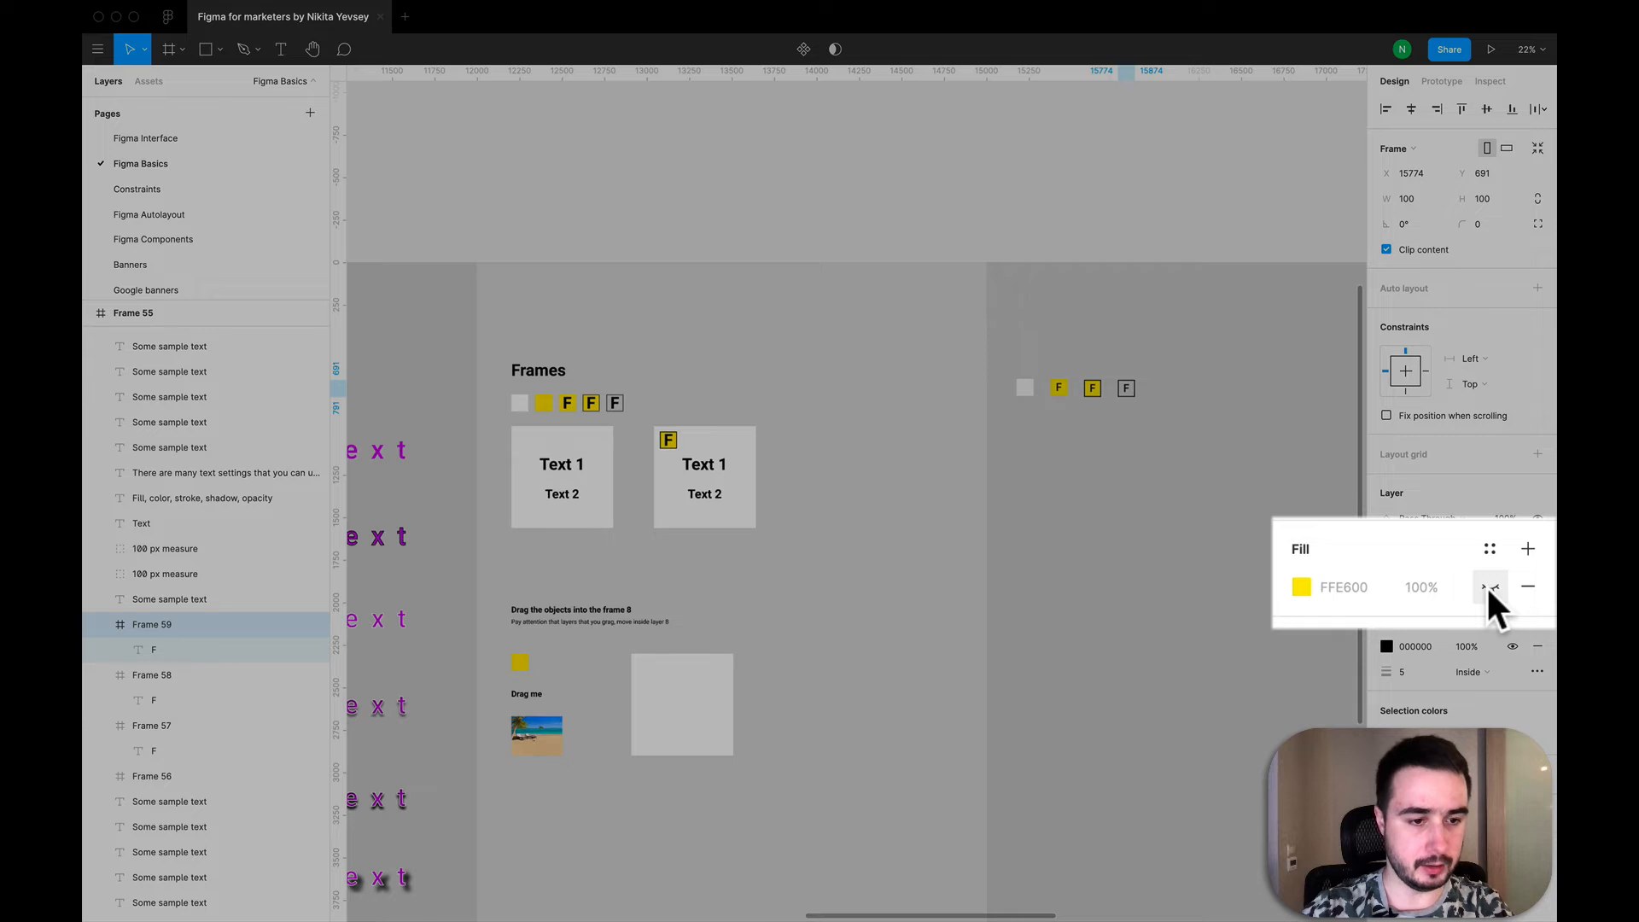
- Show the newest outlined frame's hidden fill, replace it with a new fill and set that to yellow FFE600 from the document colours
{"action": "left_click", "coordinate": [1488, 586]}
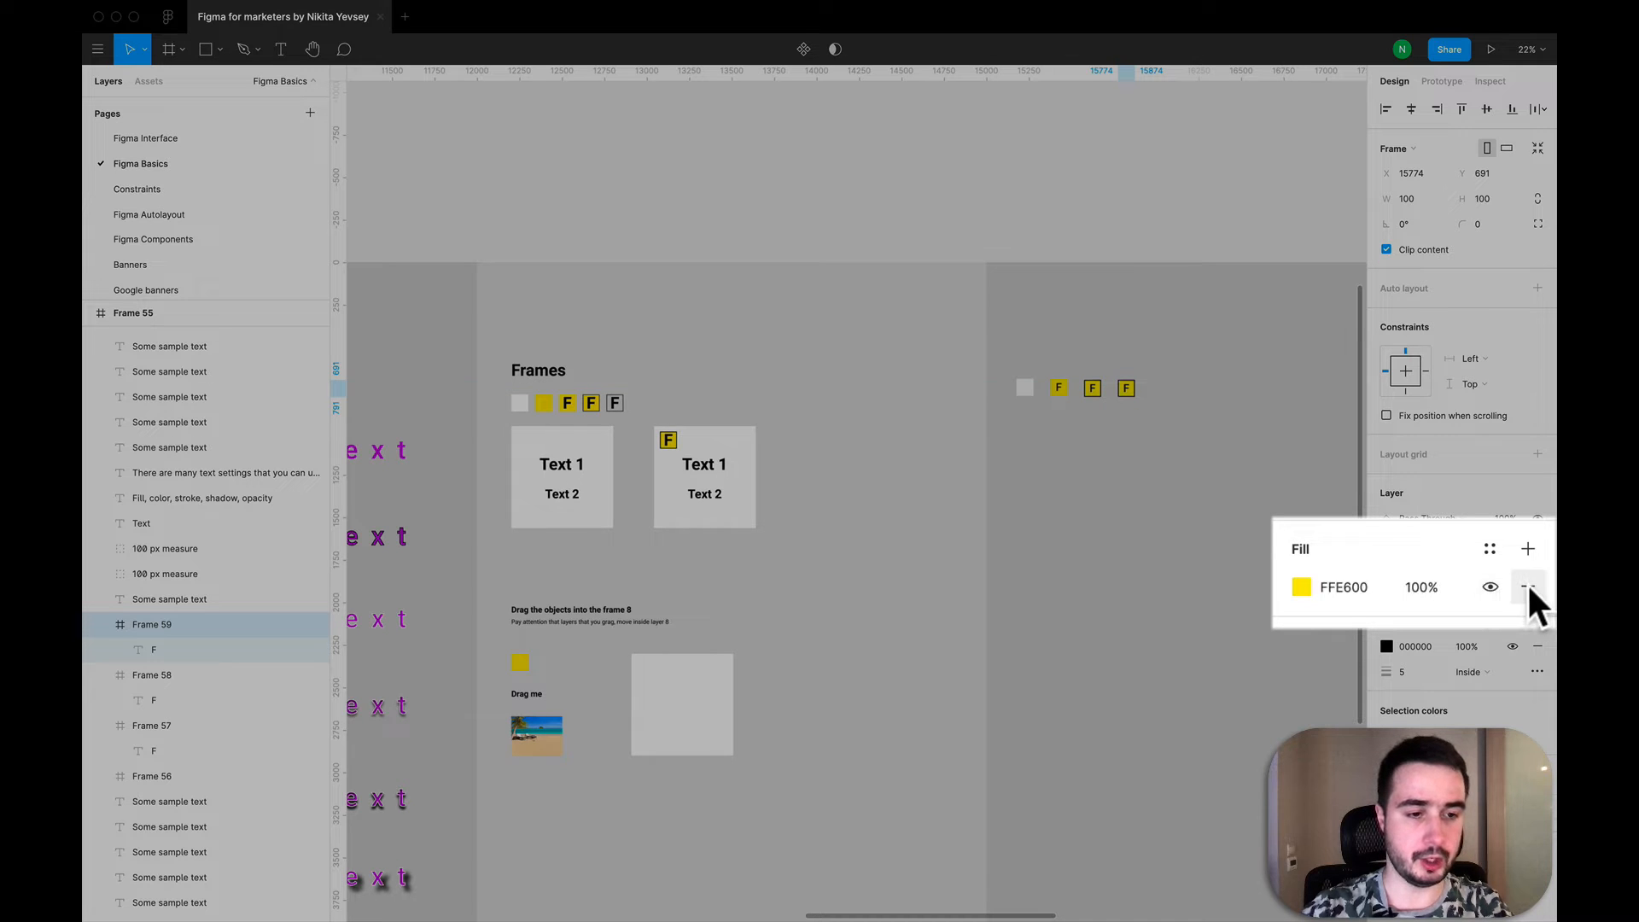
{"action": "left_click", "coordinate": [1527, 585]}
{"action": "left_click", "coordinate": [1528, 548]}
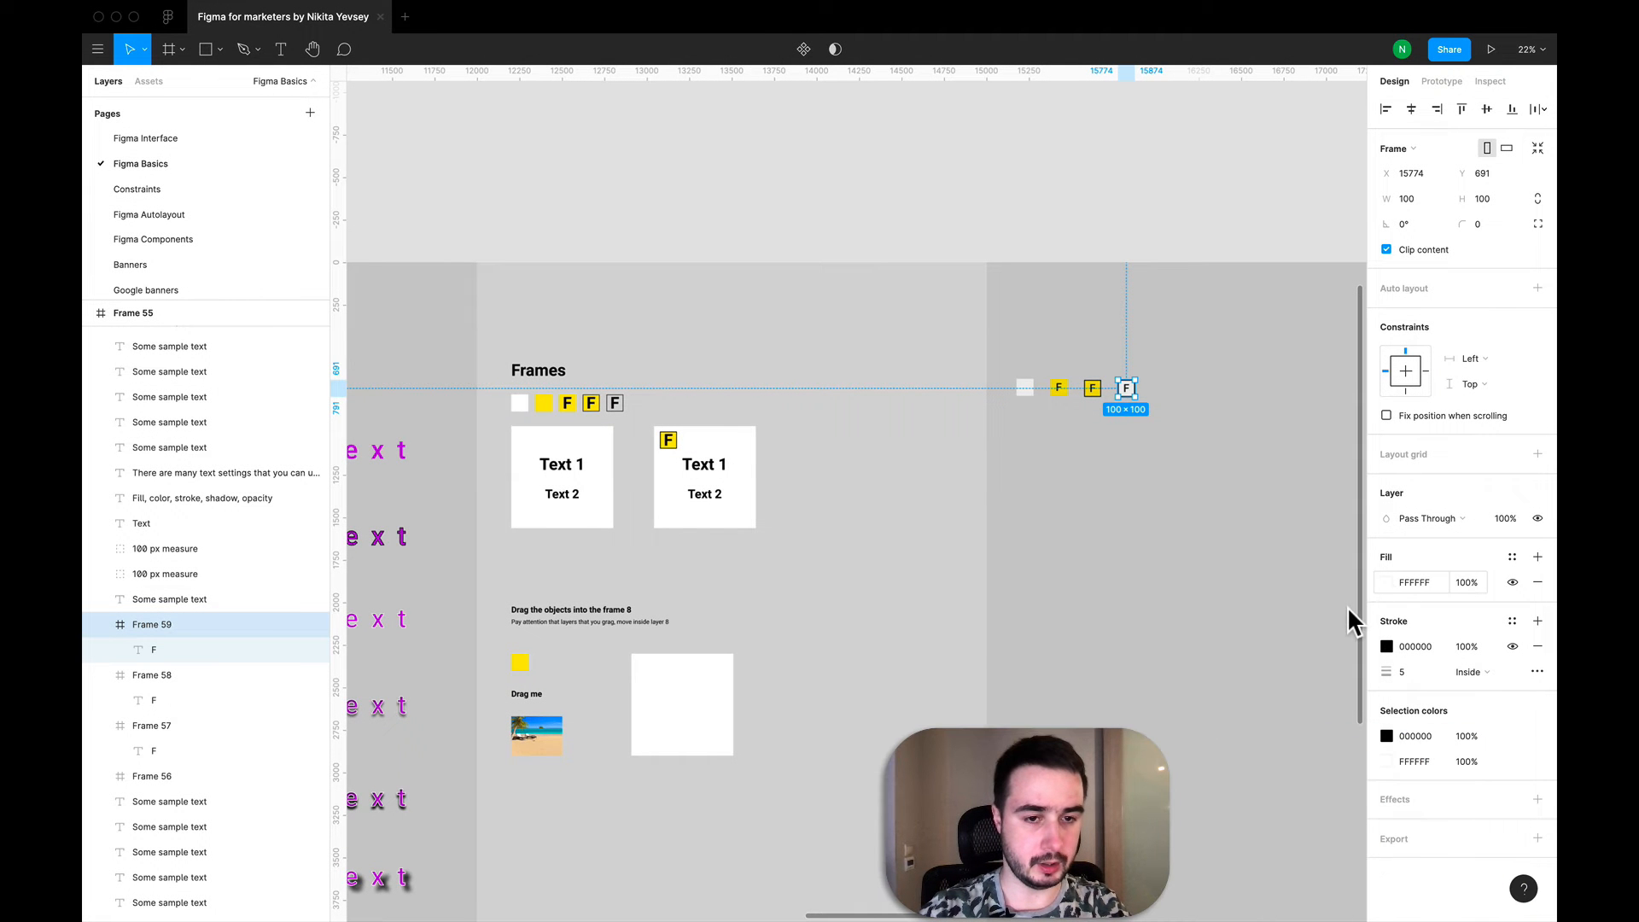
{"action": "left_click", "coordinate": [1384, 581]}
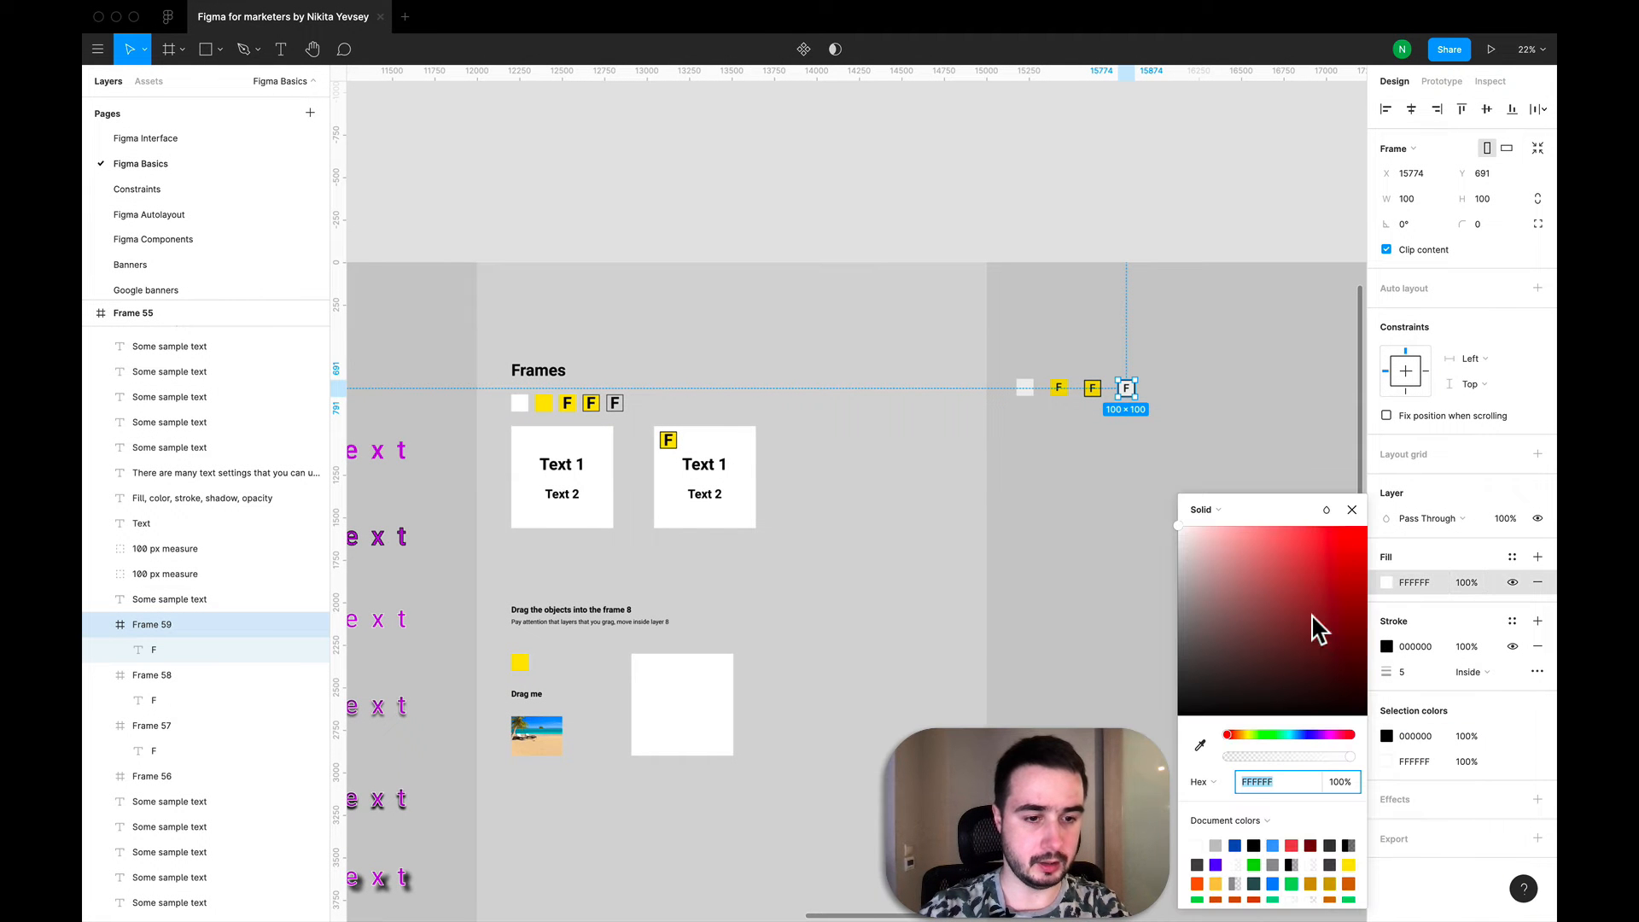
{"action": "left_click", "coordinate": [1349, 865]}
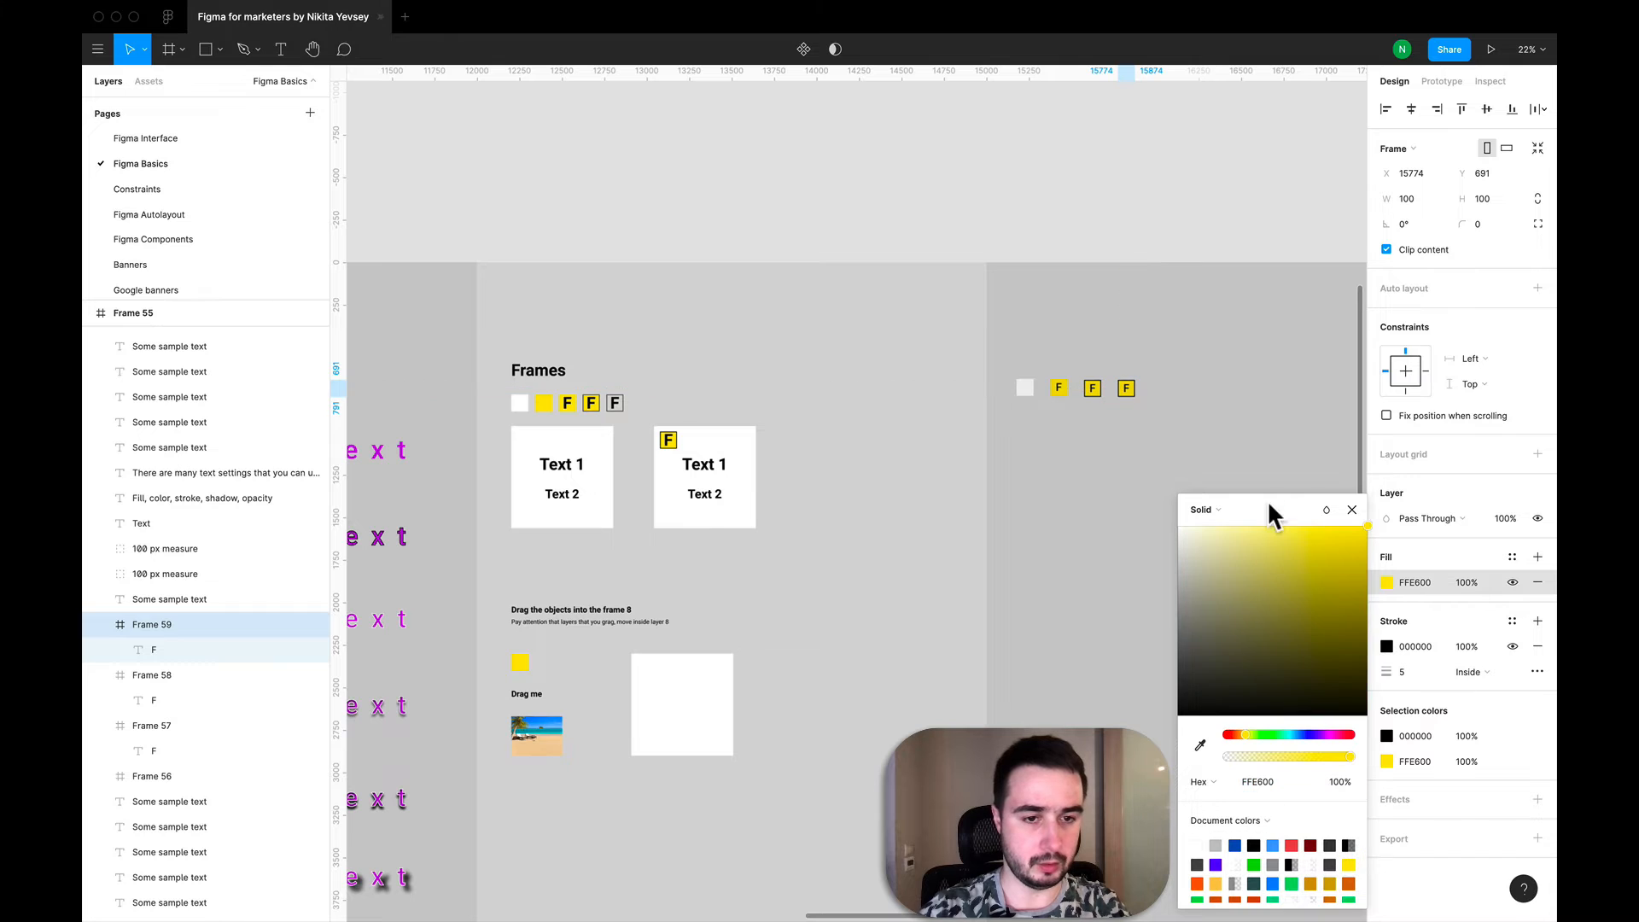
{"action": "left_click", "coordinate": [1352, 510]}
{"action": "left_click", "coordinate": [1358, 519]}
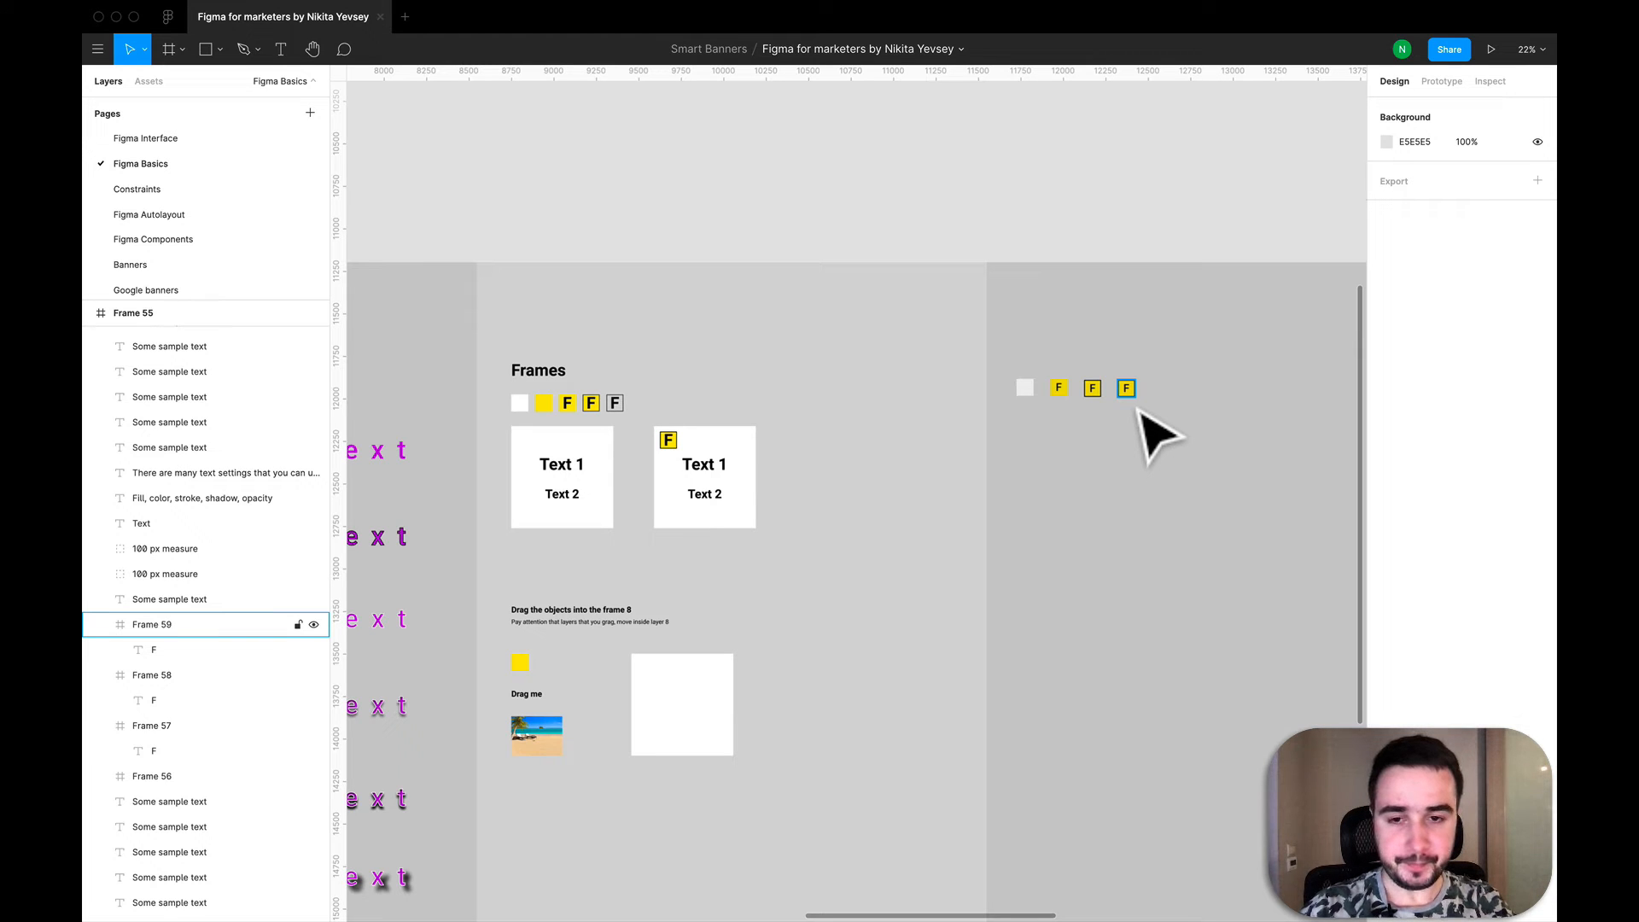
- Duplicate the last outlined yellow F frame and place the copy to its right, at about X 15973, Y 685
{"action": "left_click", "coordinate": [184, 623]}
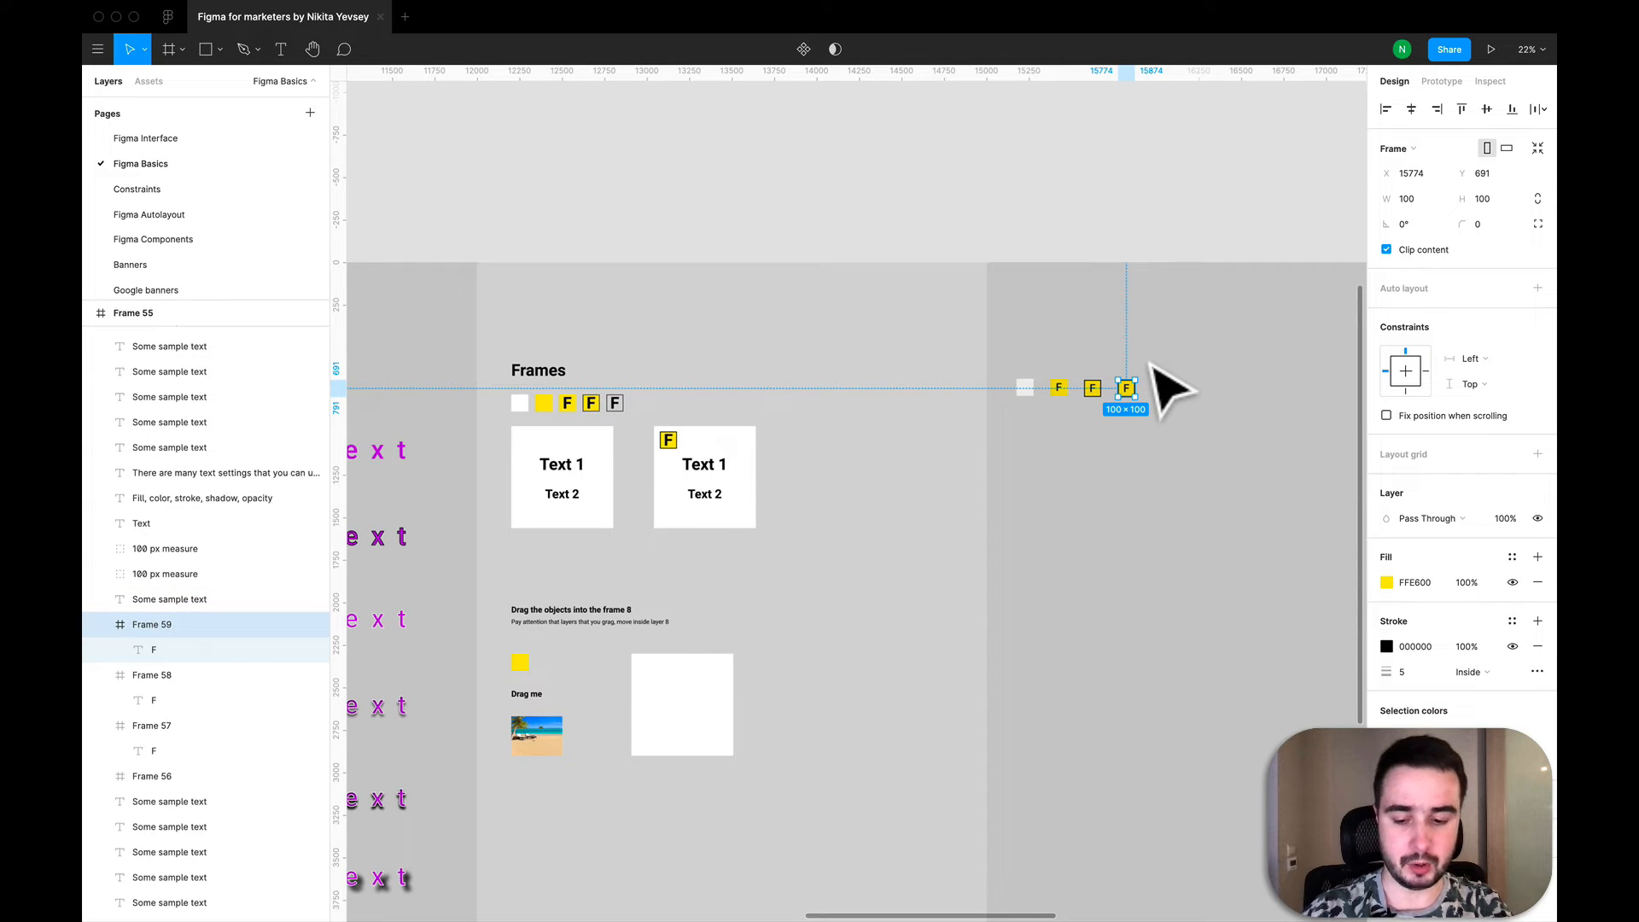
{"action": "key", "text": "super+c"}
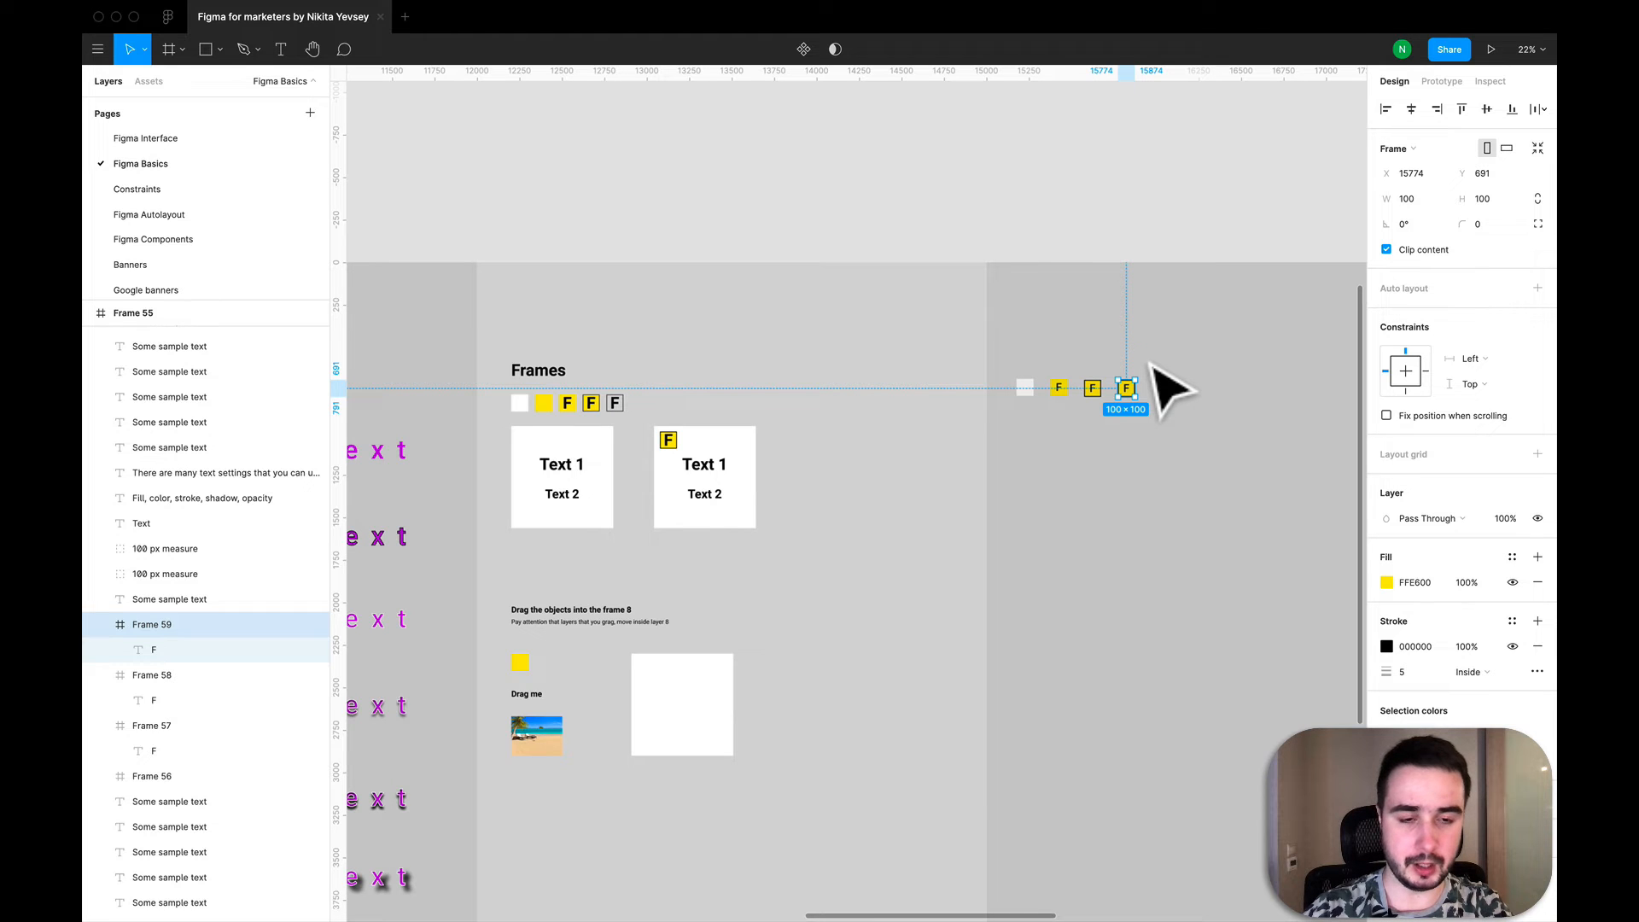
{"action": "key", "text": "super+v"}
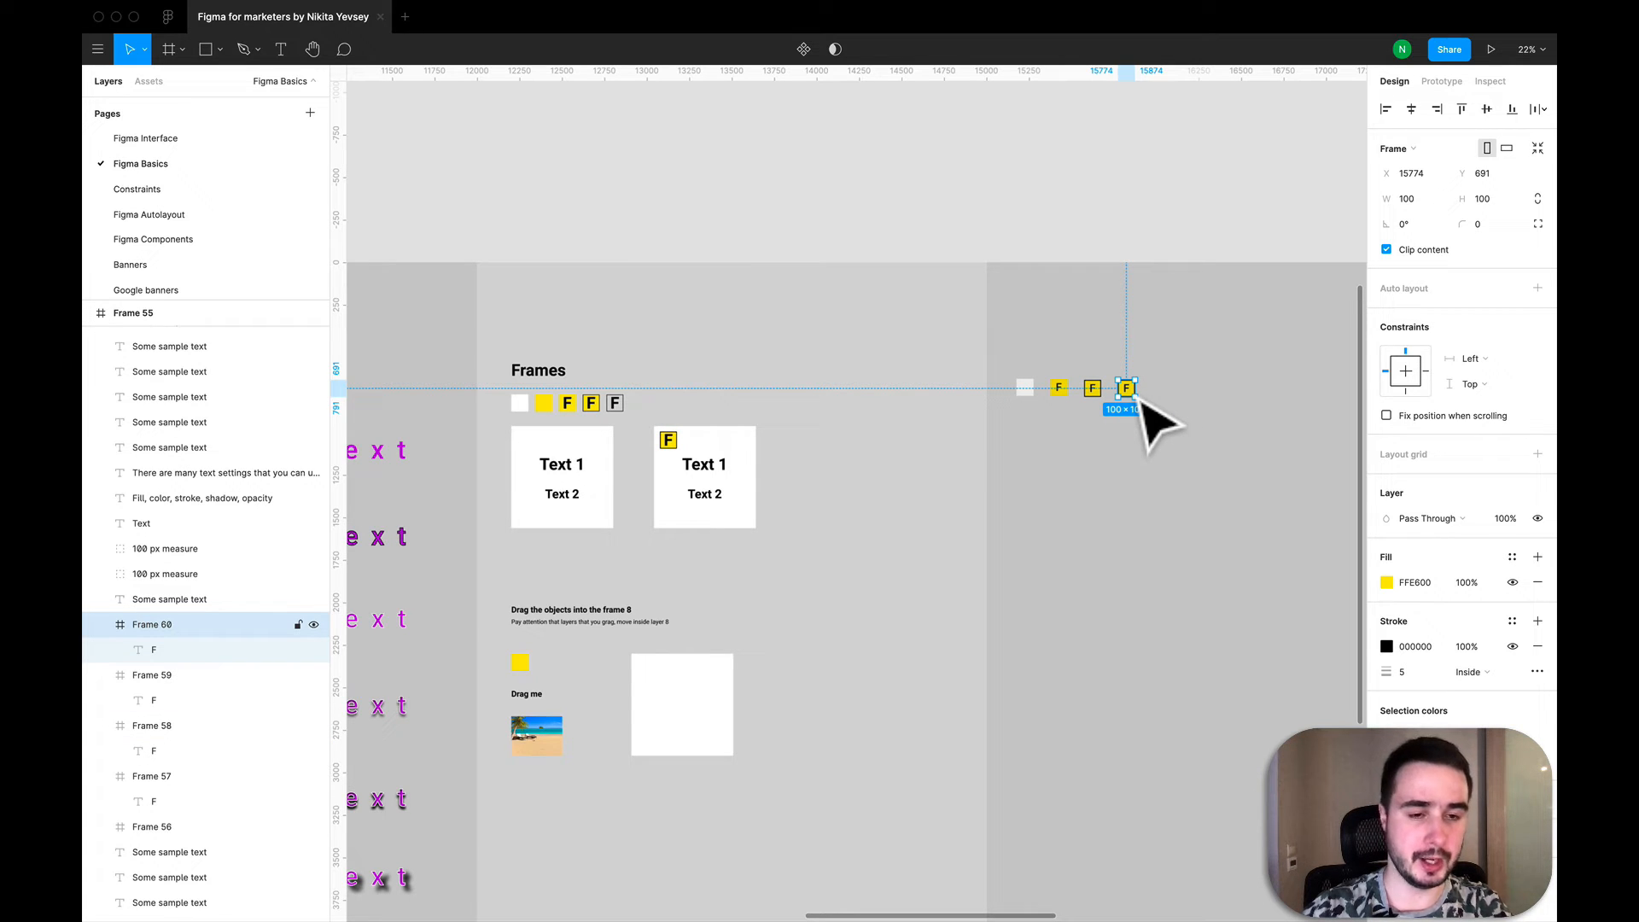
{"action": "left_click_drag", "start_coordinate": [1142, 402], "coordinate": [1180, 394]}
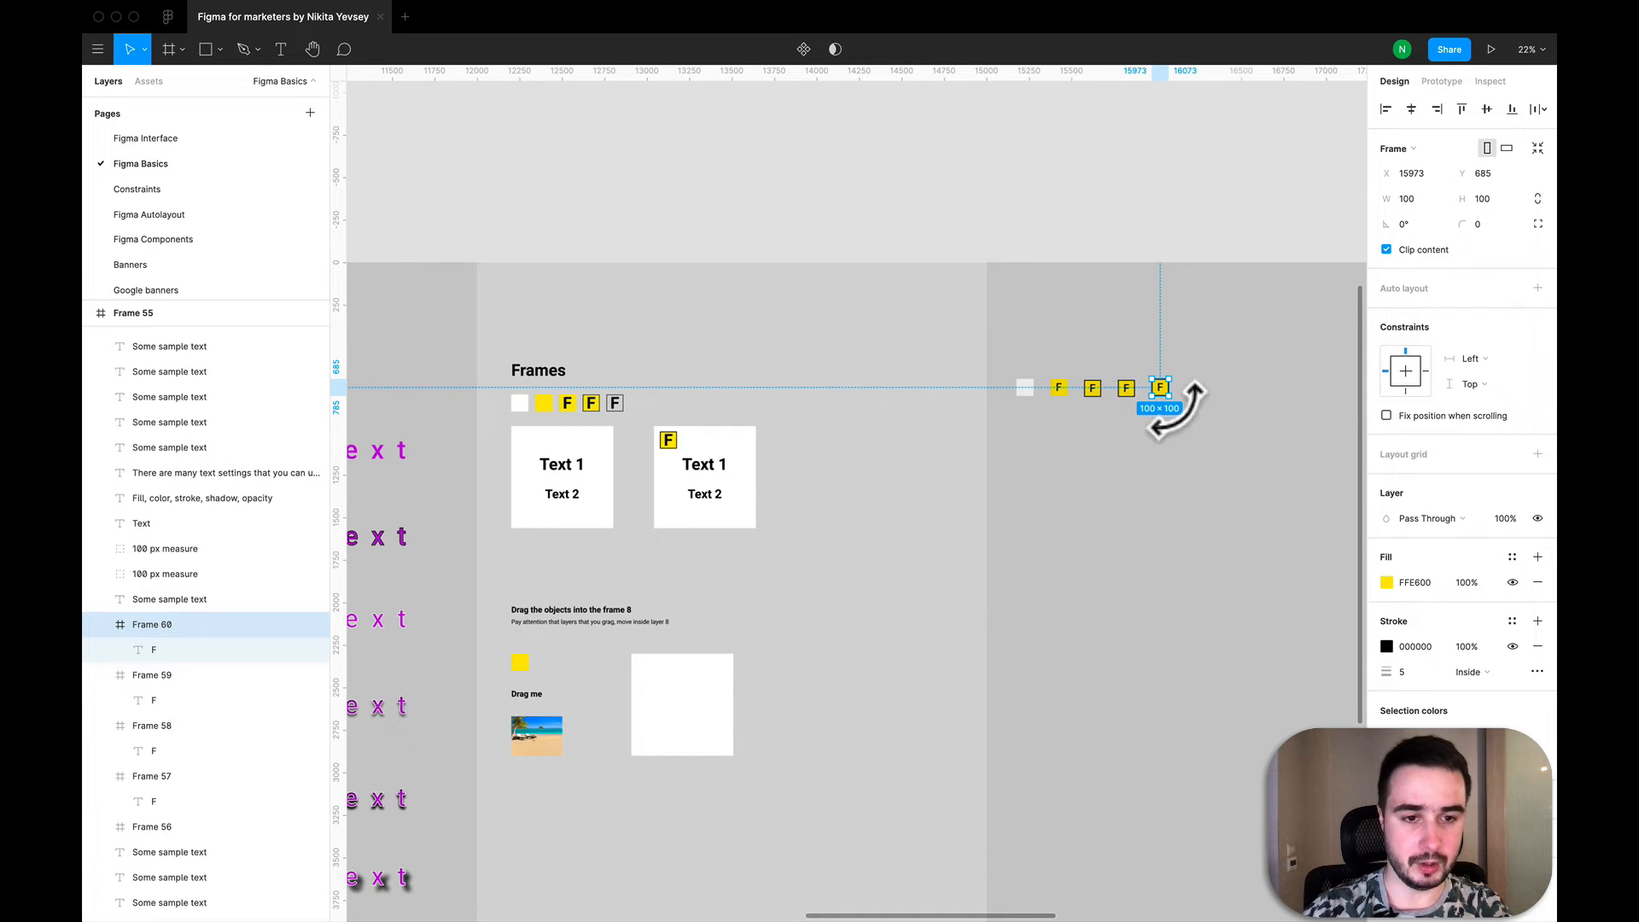
- Paste a copy of the newest outlined F frame onto the empty canvas above and outside Frame 55
{"action": "key", "text": "super+c"}
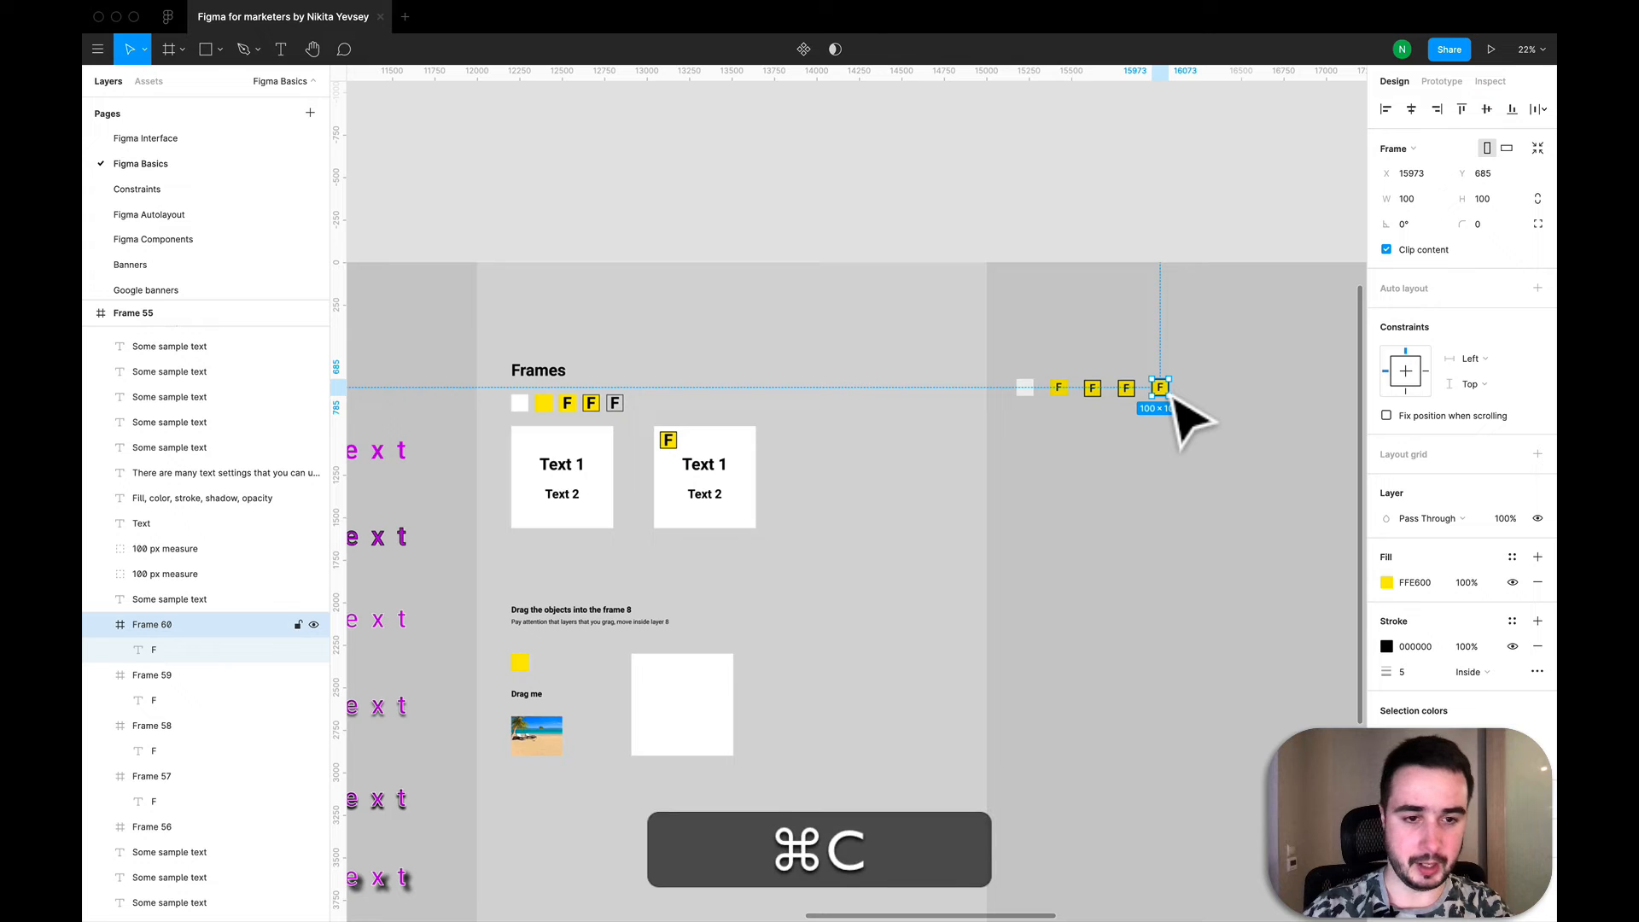
{"action": "scroll", "coordinate": [1191, 418], "scroll_direction": "right", "scroll_amount": 3}
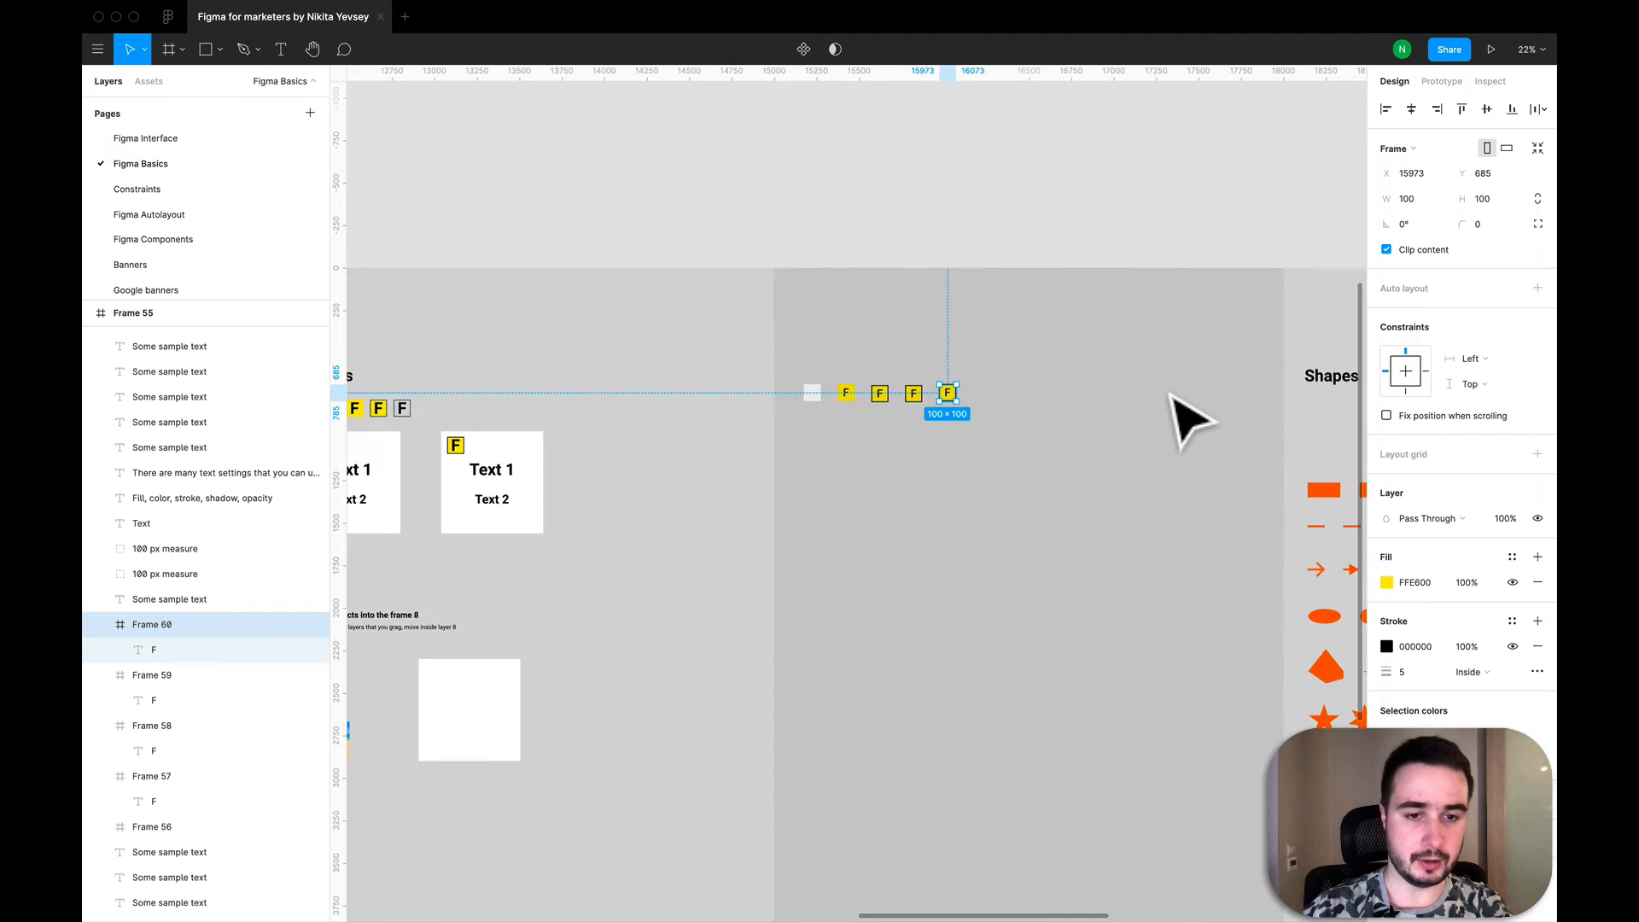
{"action": "scroll", "coordinate": [1191, 418], "scroll_direction": "up", "scroll_amount": 5}
{"action": "scroll", "coordinate": [1171, 395], "scroll_direction": "up", "scroll_amount": 10}
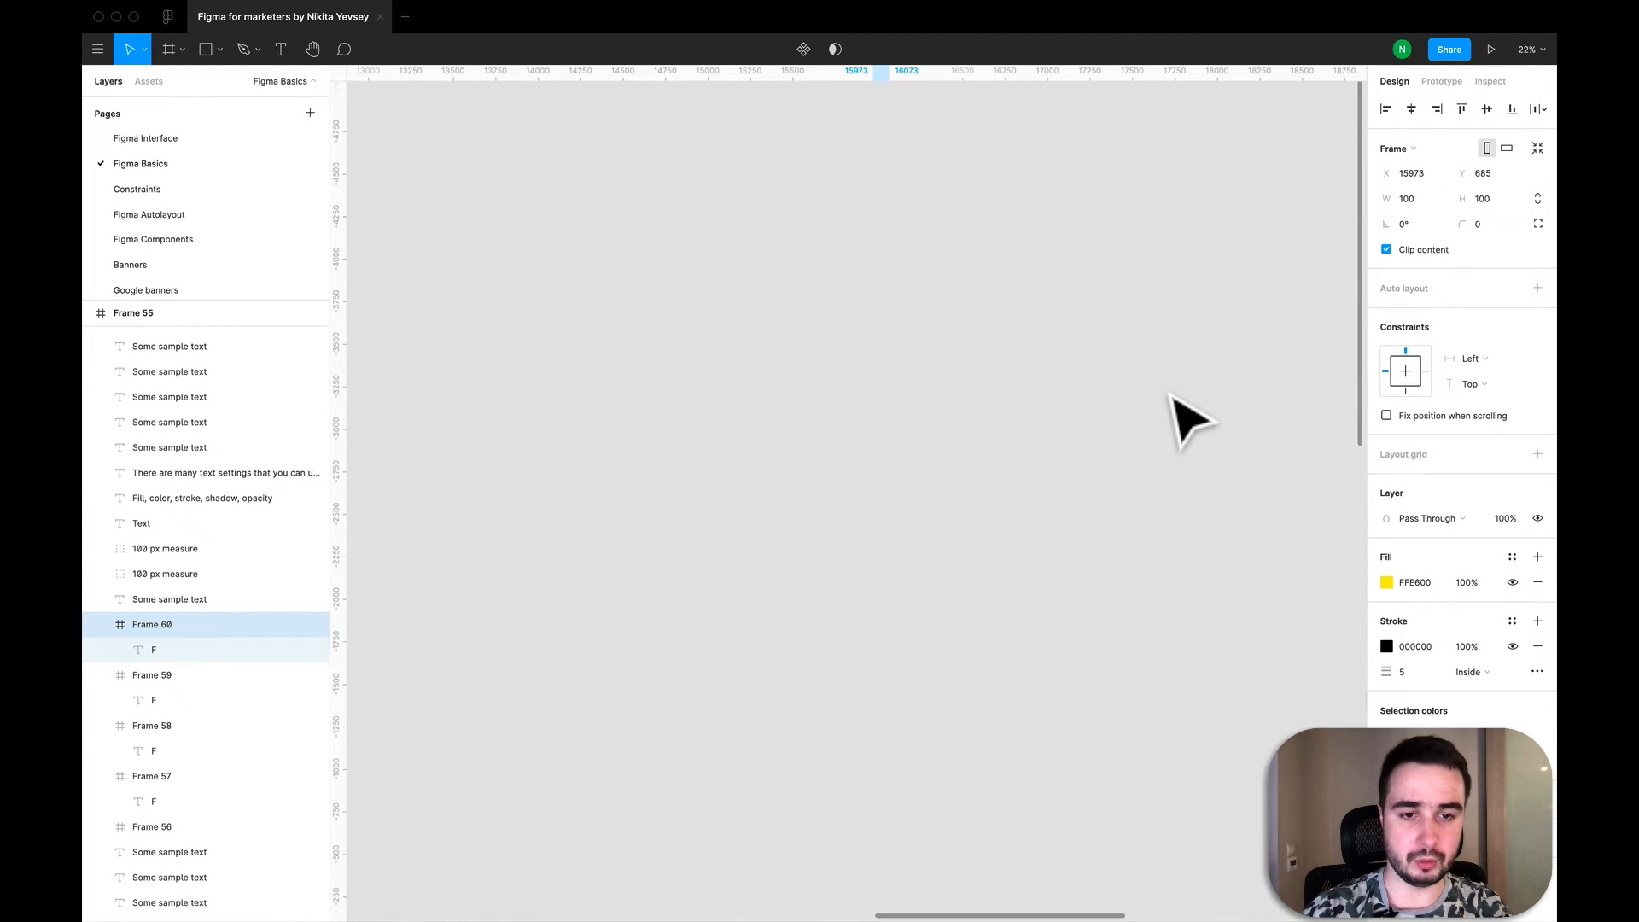
{"action": "left_click", "coordinate": [1010, 431]}
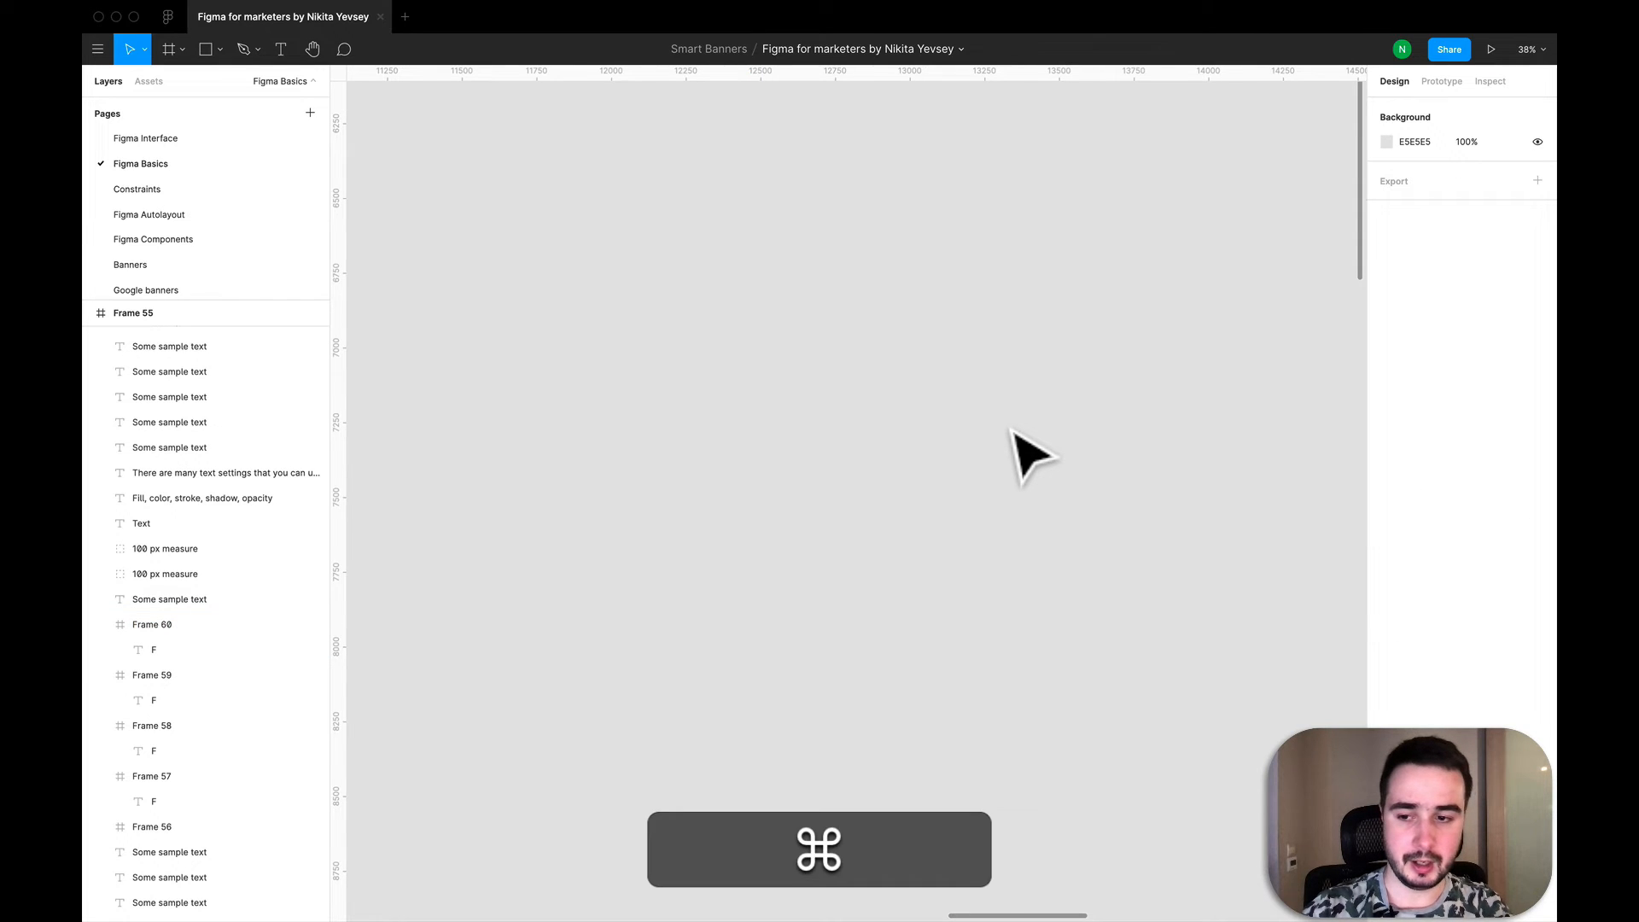
{"action": "key", "text": "super+v"}
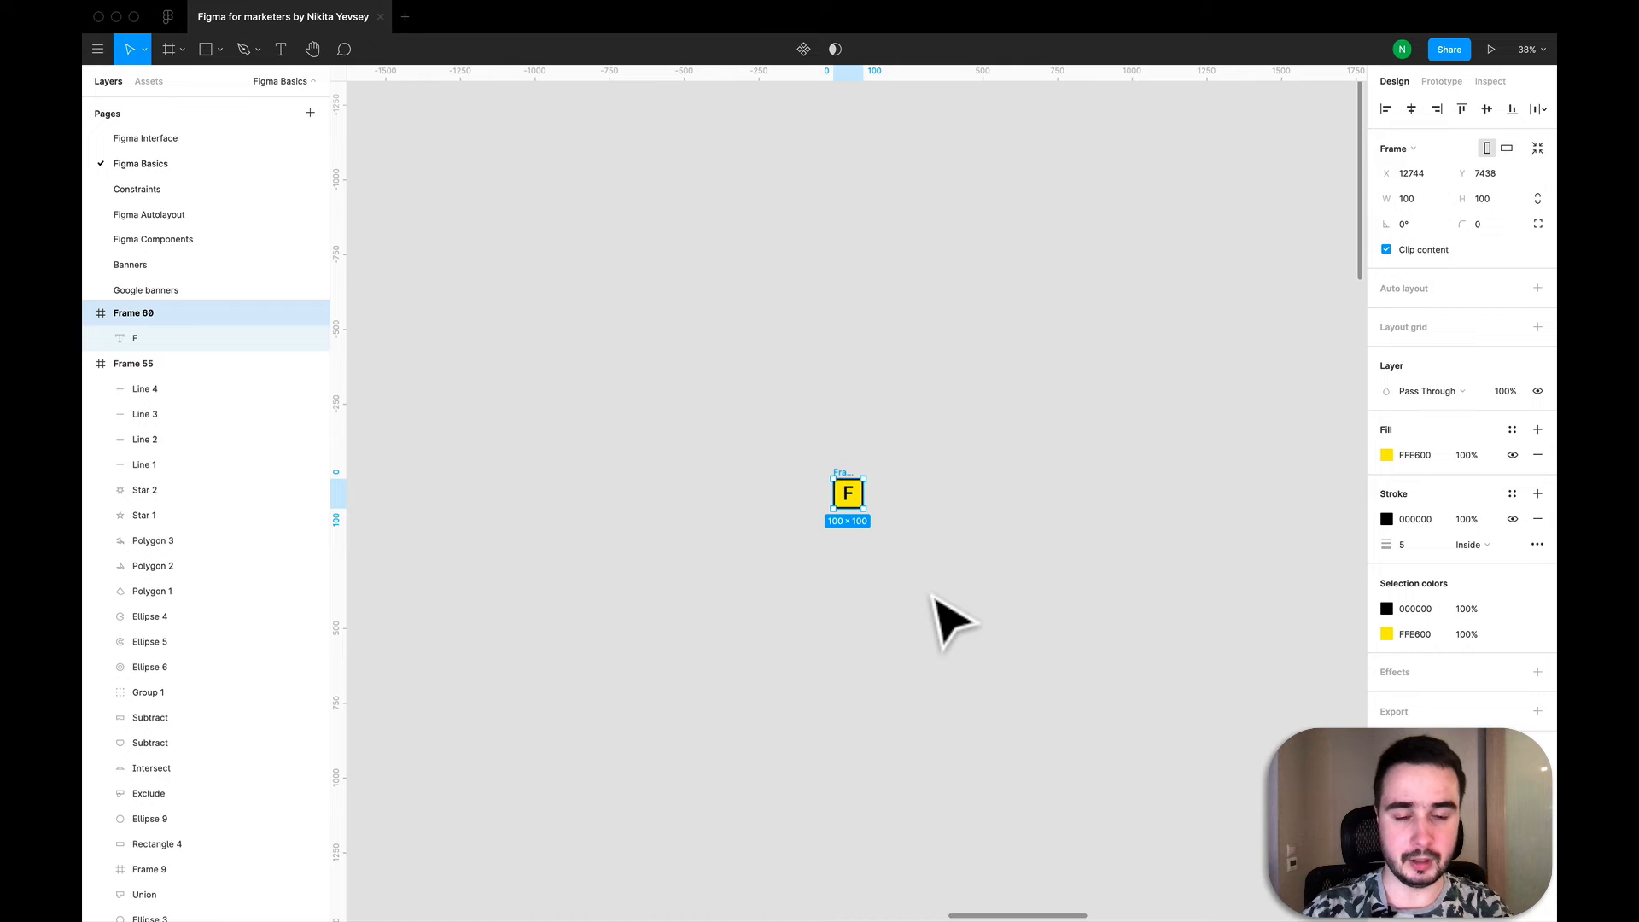
{"action": "left_click", "coordinate": [950, 621]}
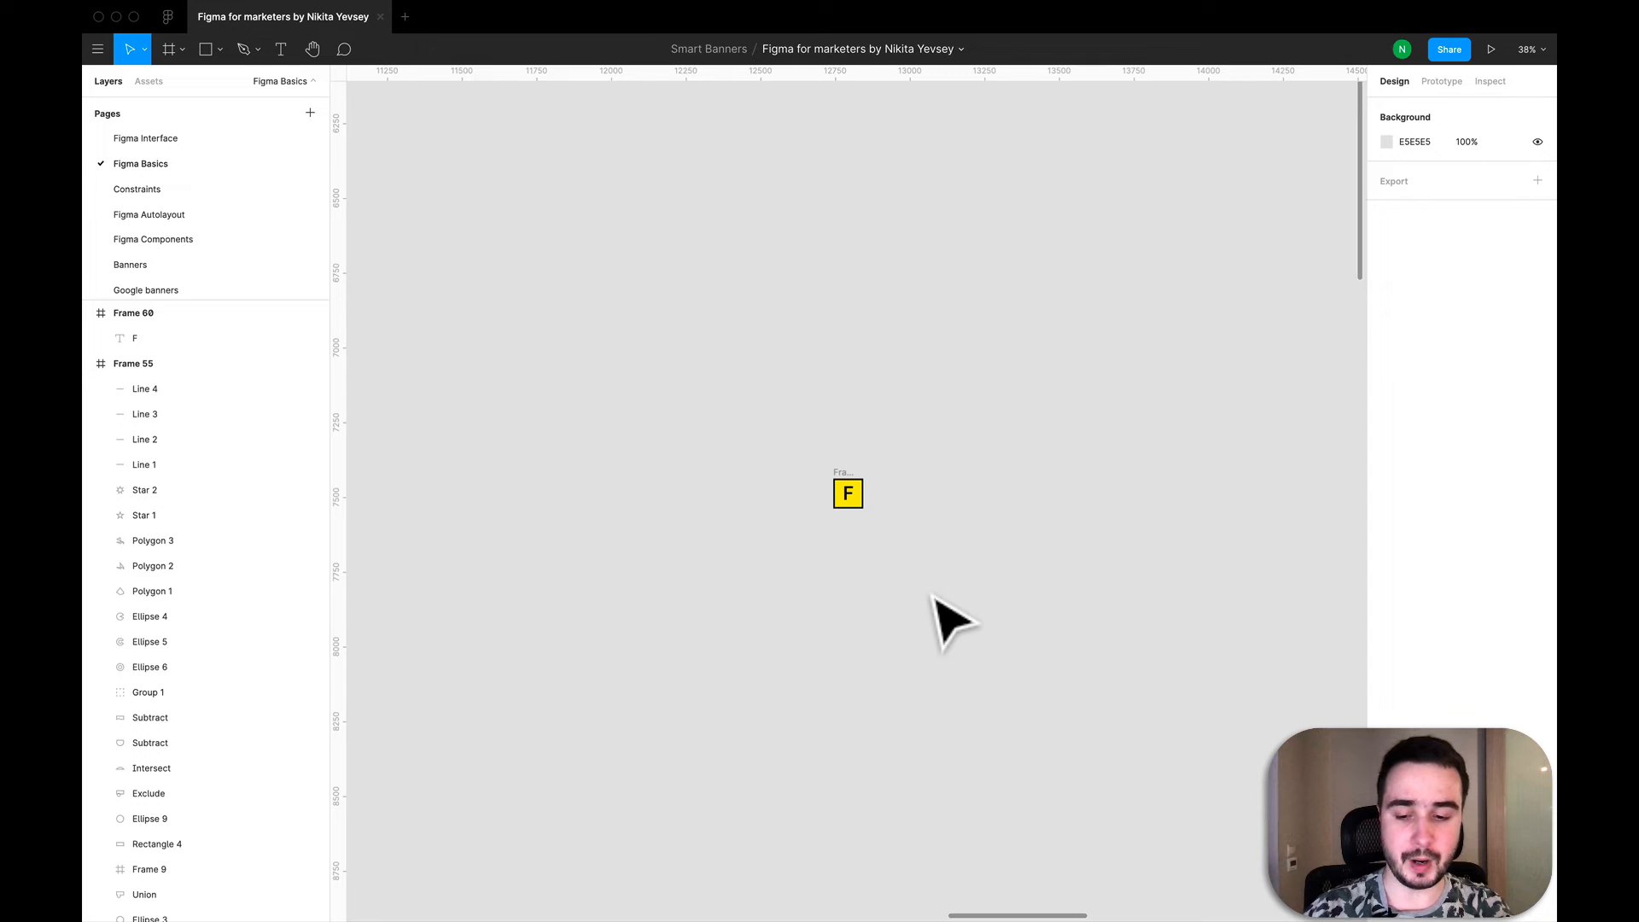
- Delete the F frame copy from the empty canvas outside Frame 55
{"action": "key", "text": "shift+super+3"}
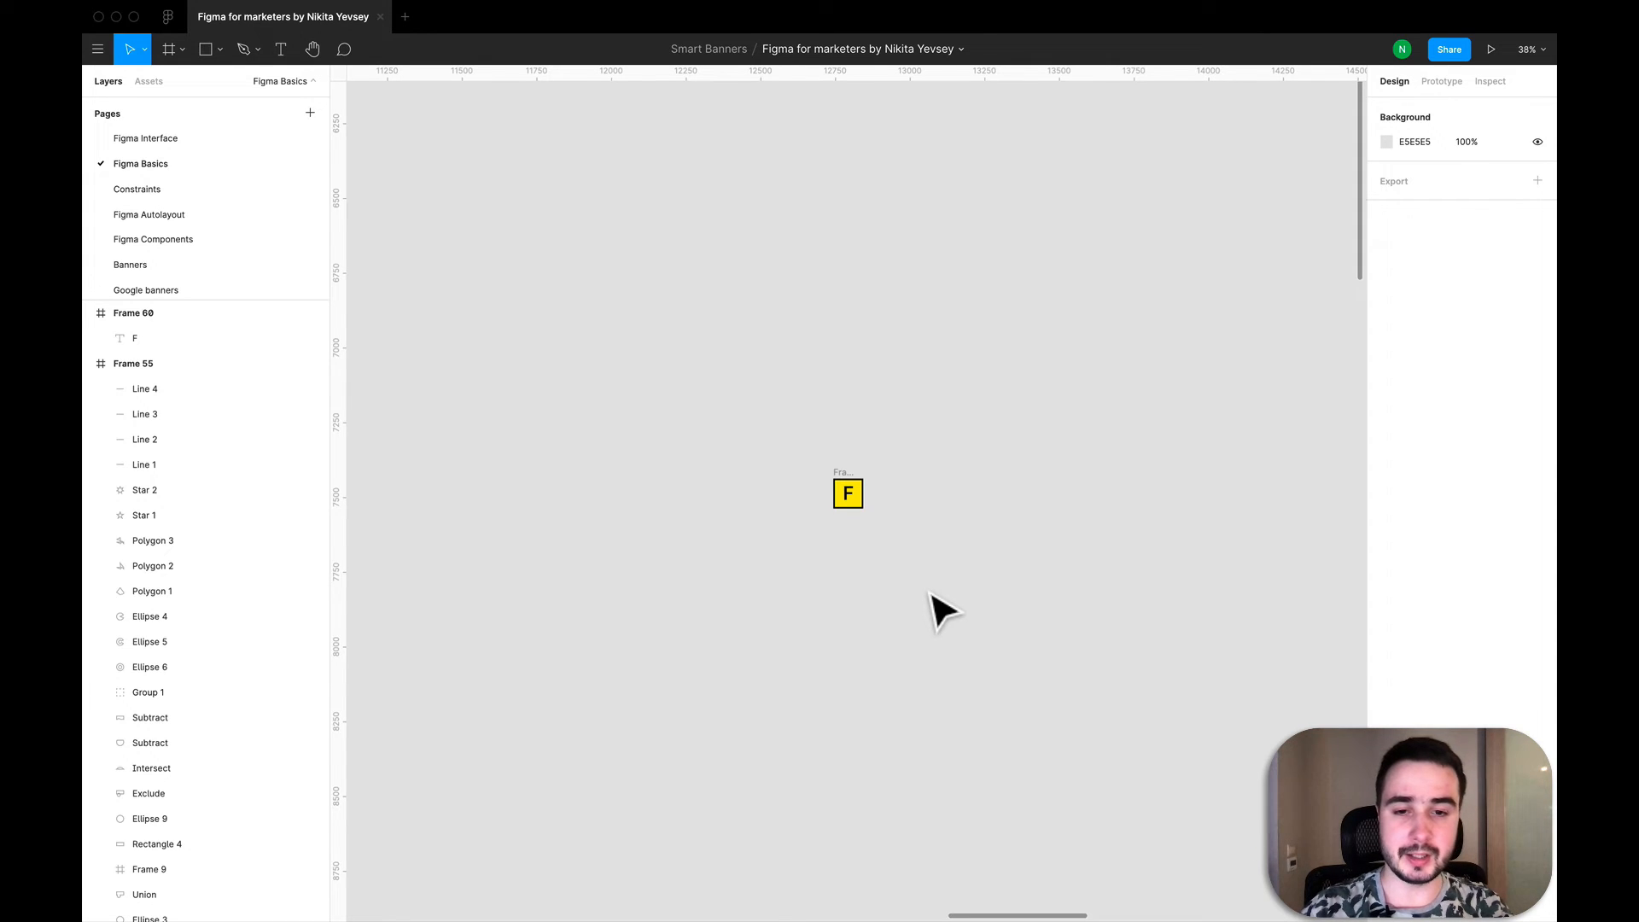
{"action": "left_click_drag", "start_coordinate": [932, 619], "coordinate": [771, 389]}
{"action": "key", "text": "Delete"}
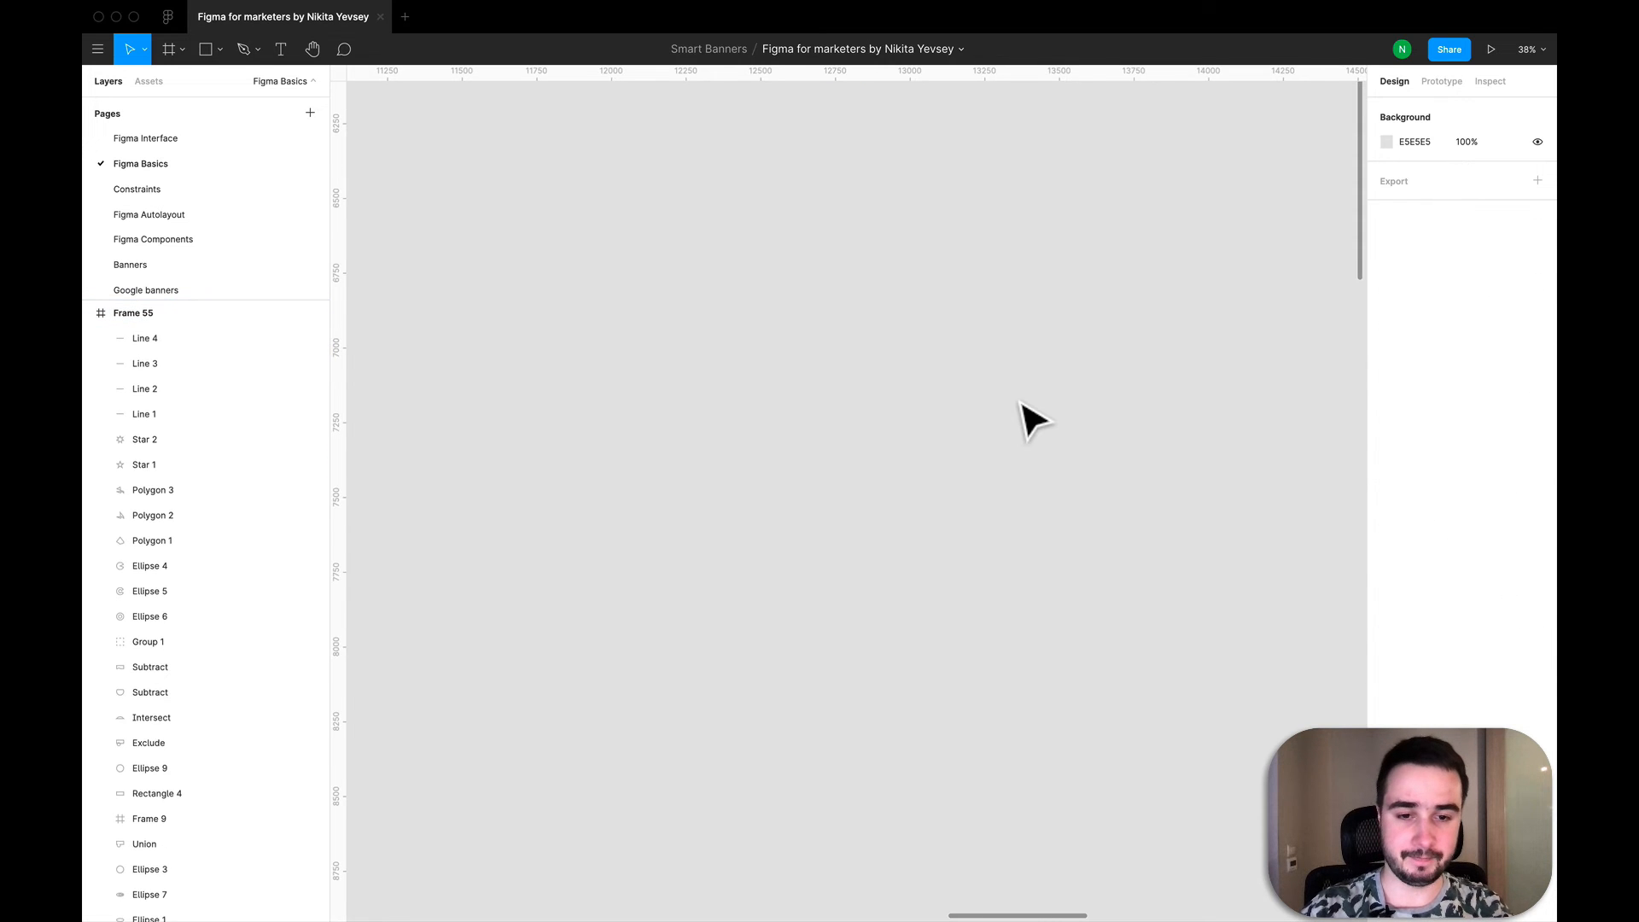
- Select the first white example frame under the Frames heading and expand its layer to examine the nested texts
{"action": "scroll", "coordinate": [1033, 418], "scroll_direction": "down", "scroll_amount": 10}
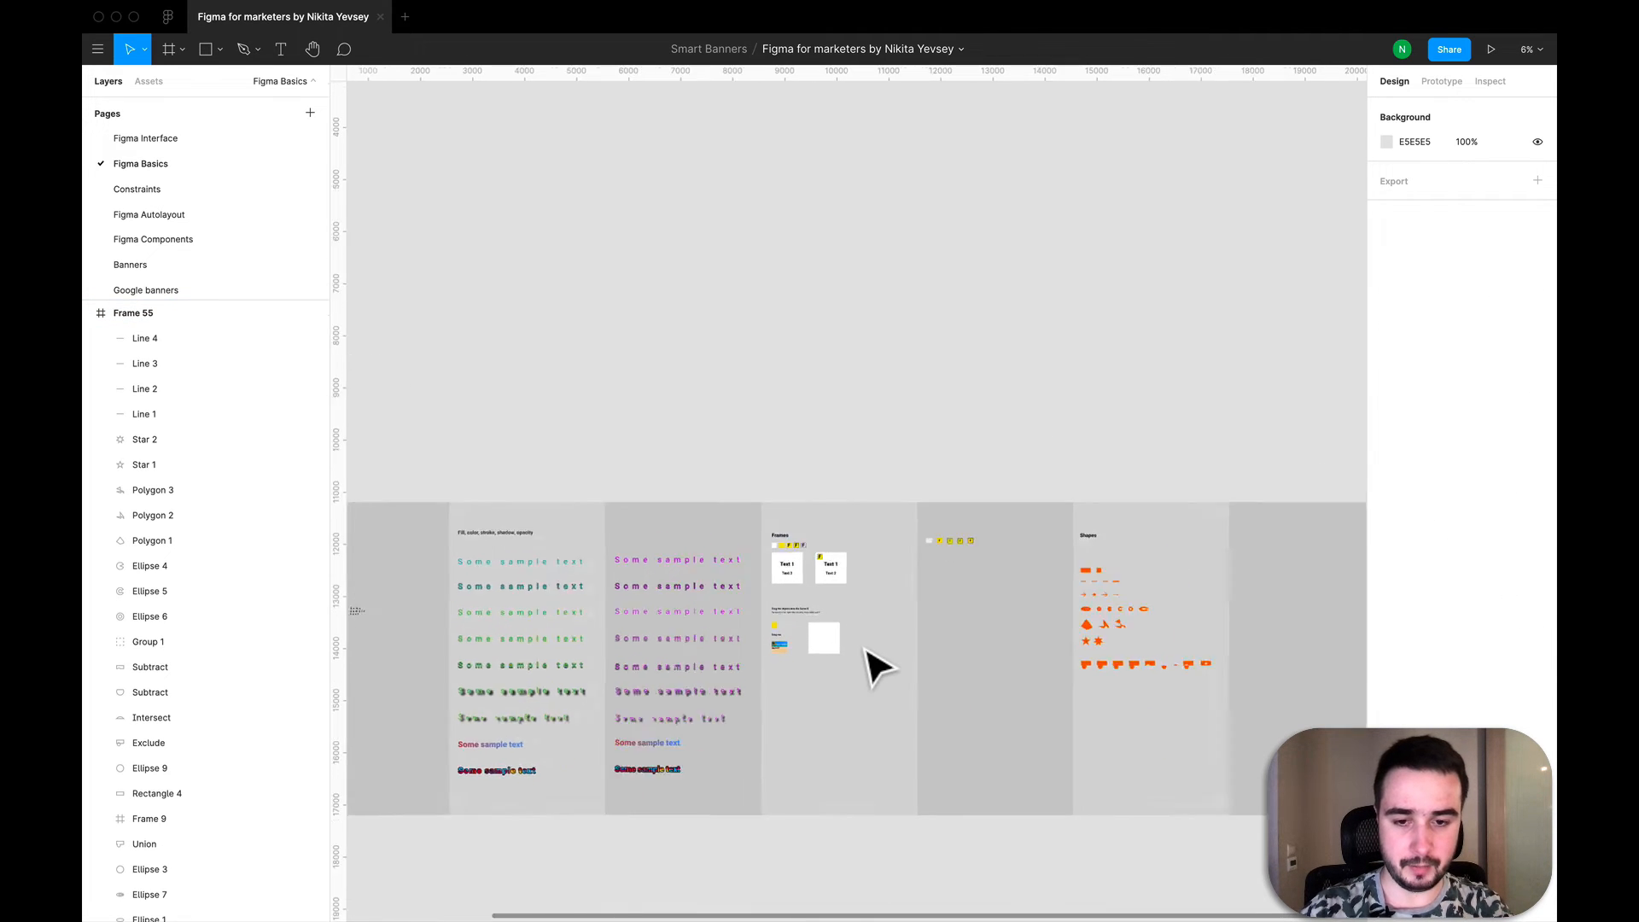
{"action": "scroll", "coordinate": [879, 666], "scroll_direction": "up", "scroll_amount": 6}
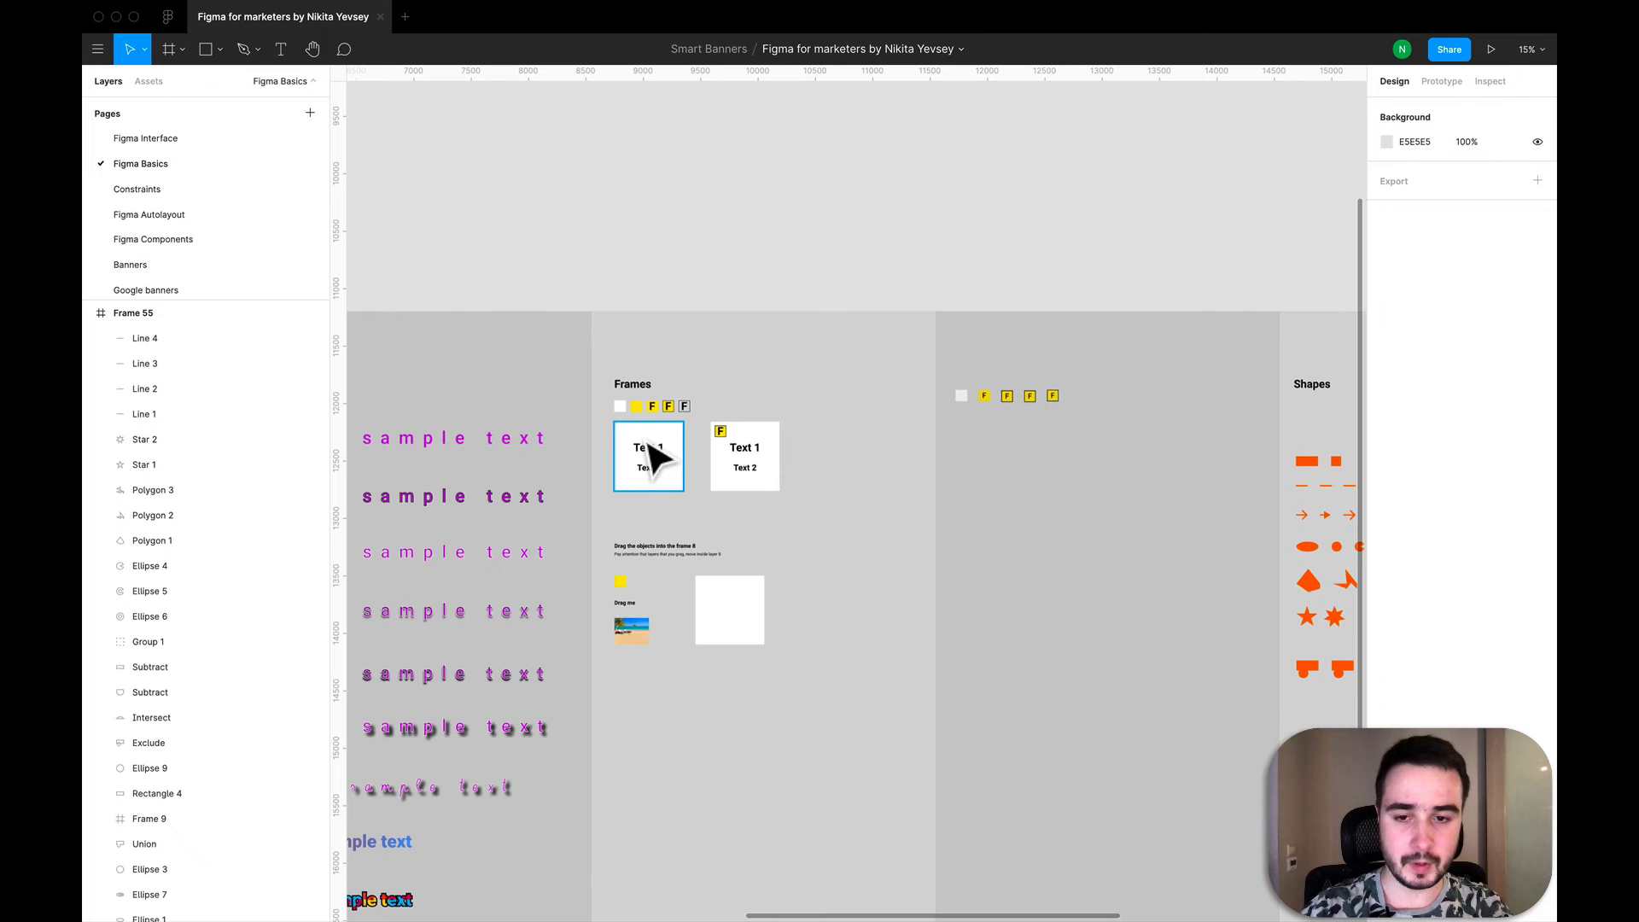
{"action": "left_click", "coordinate": [649, 457]}
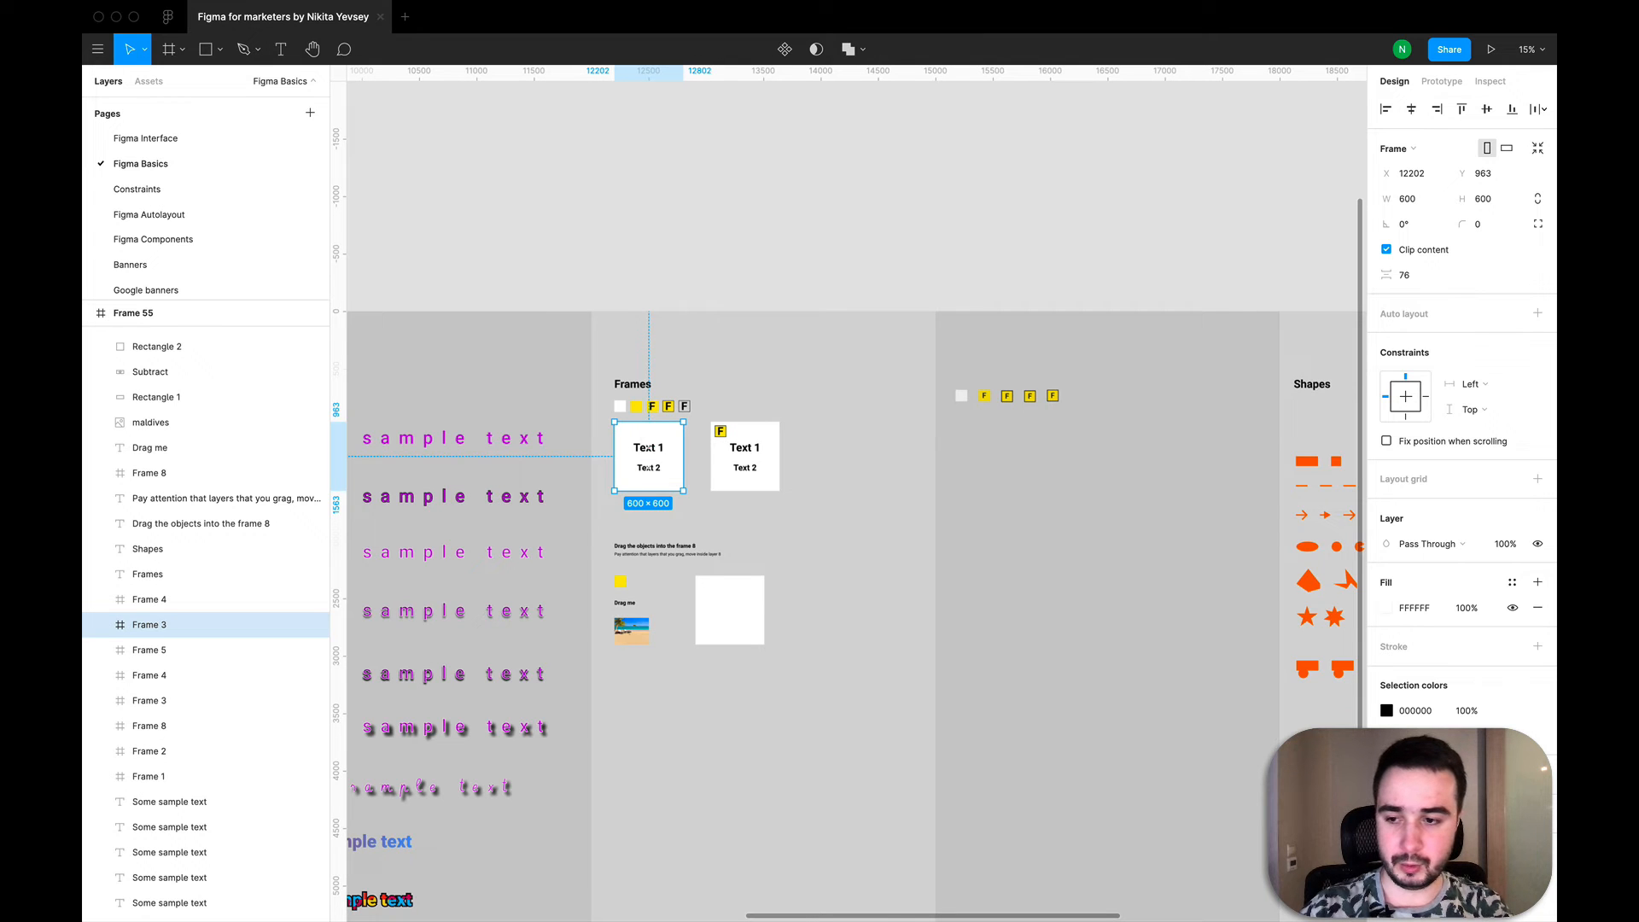
{"action": "left_click", "coordinate": [100, 625]}
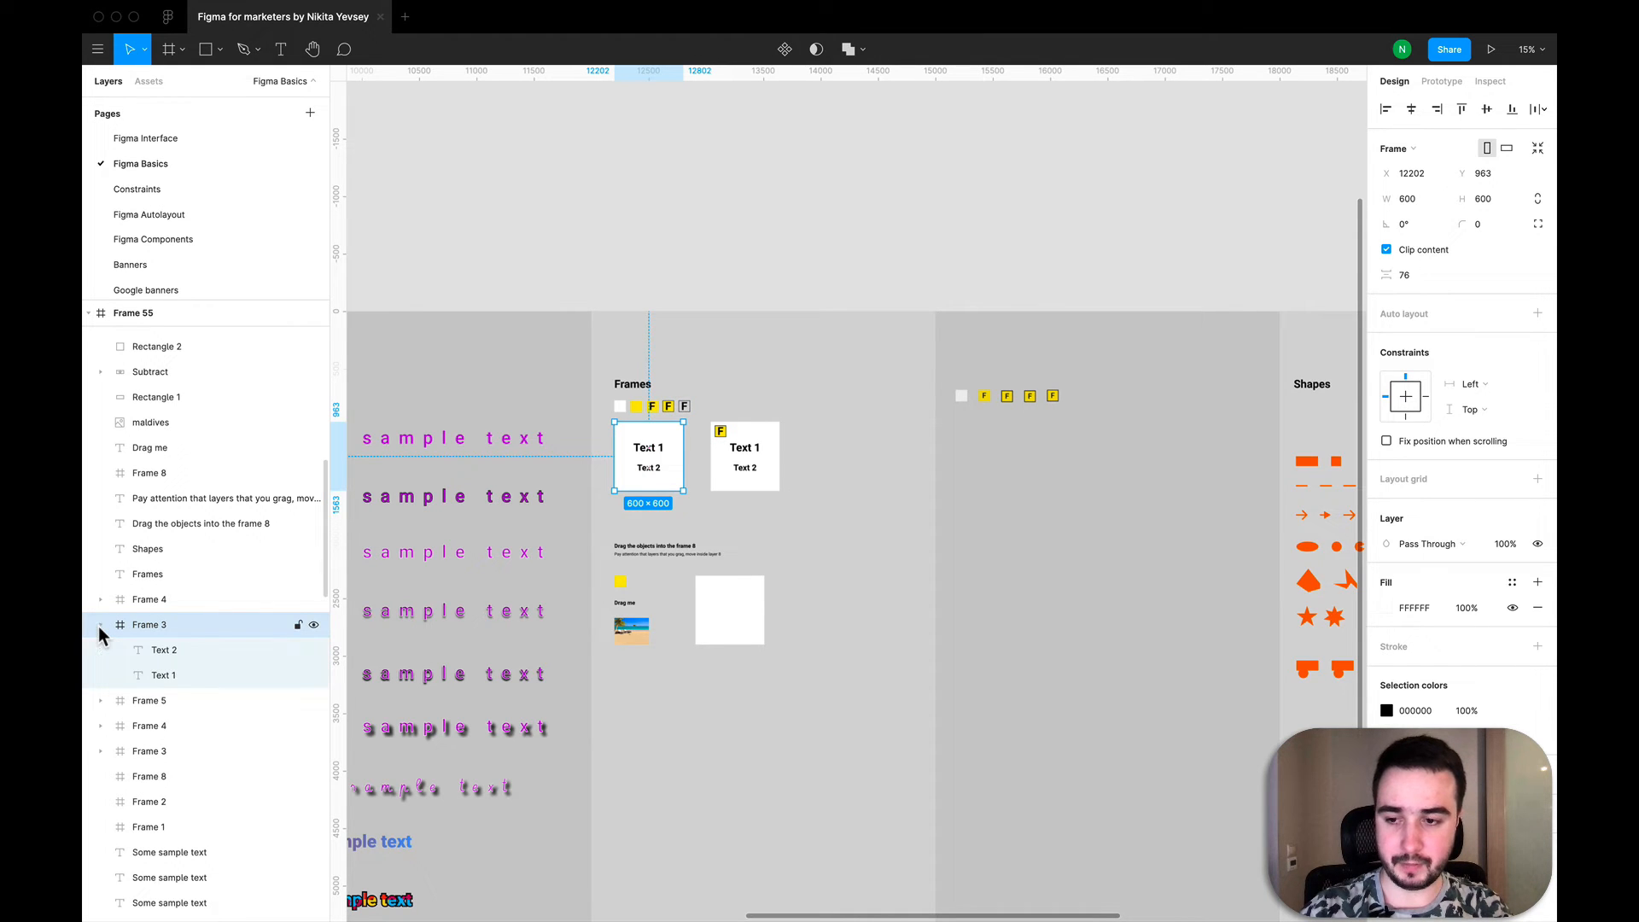
{"action": "left_click", "coordinate": [1059, 504]}
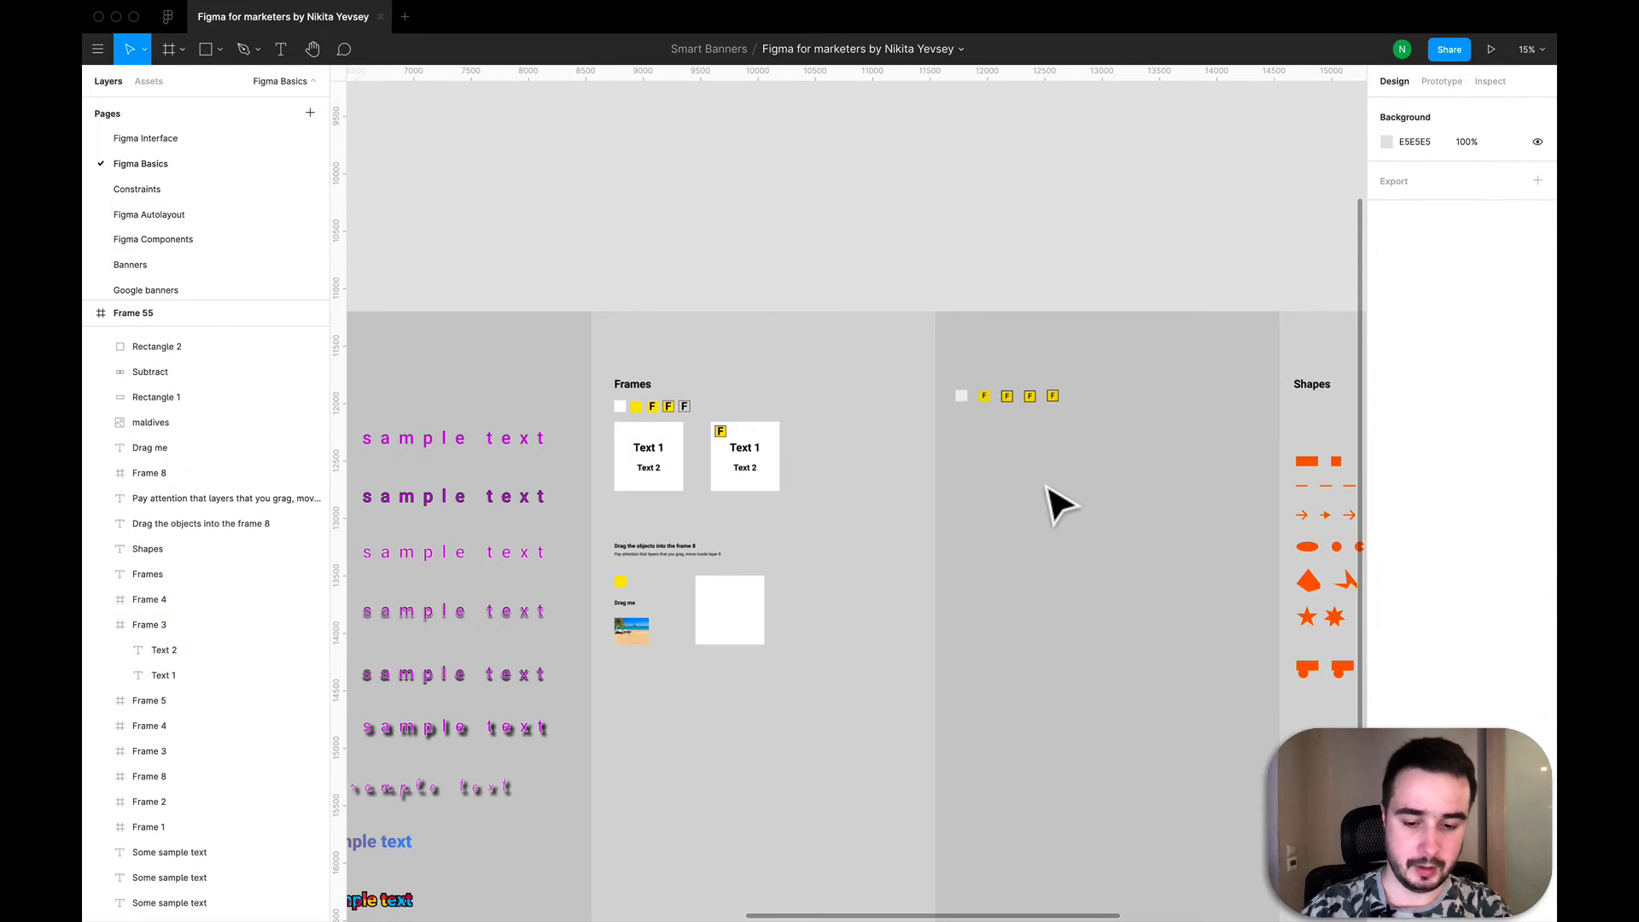
- Create a new frame below the copied row of small frames and size it to 600 by 600
{"action": "key", "text": "f"}
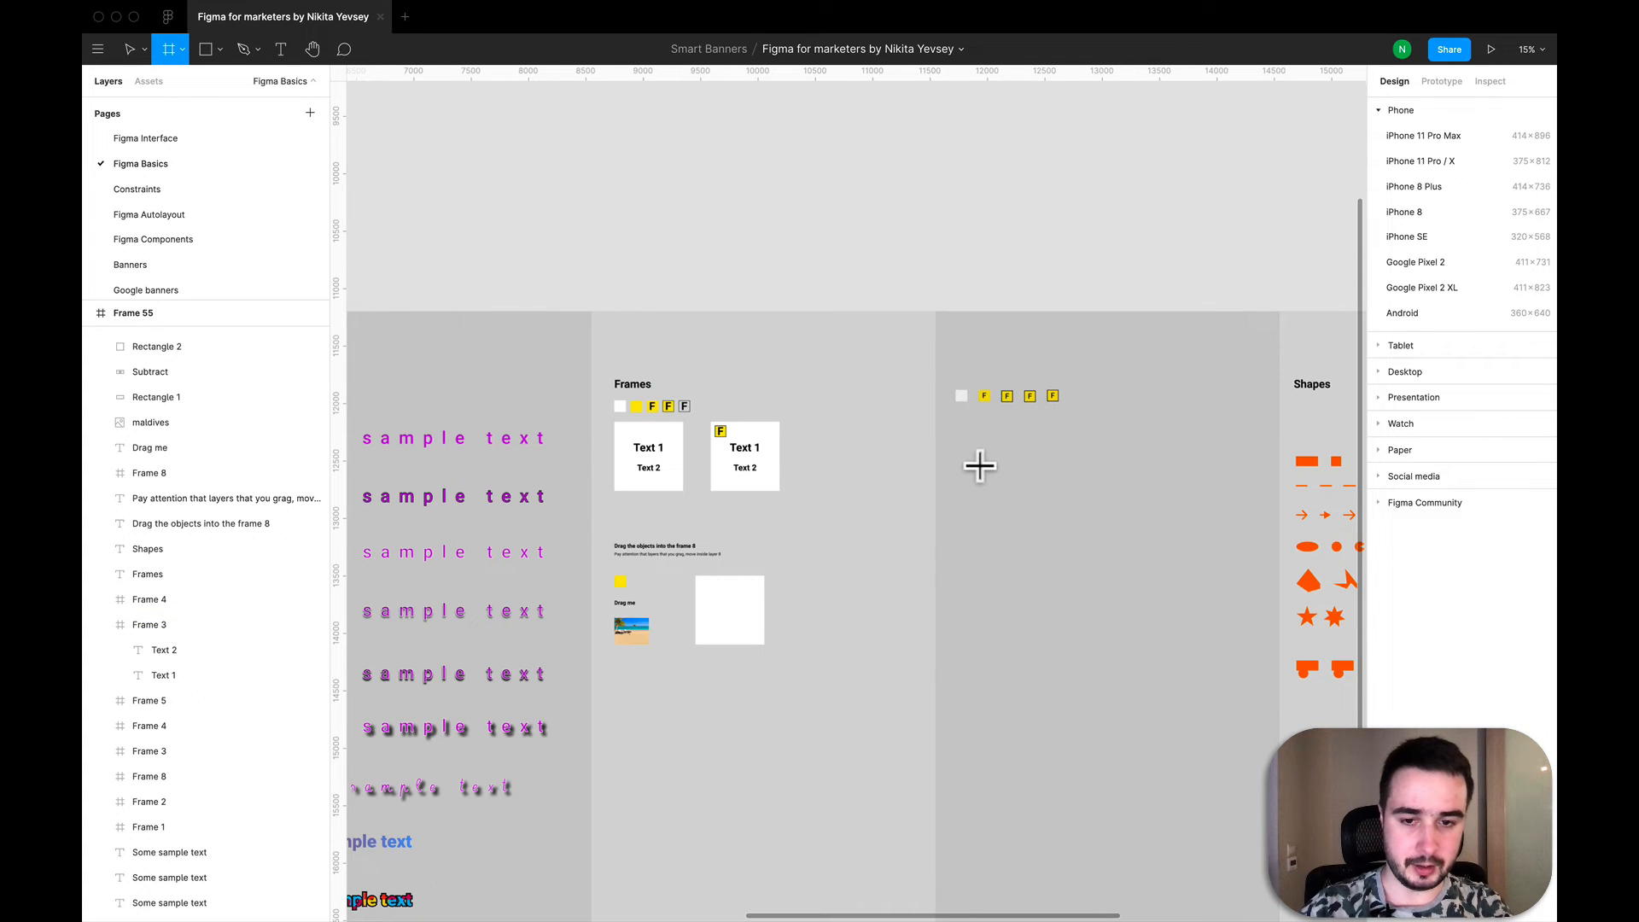
{"action": "left_click", "coordinate": [958, 443]}
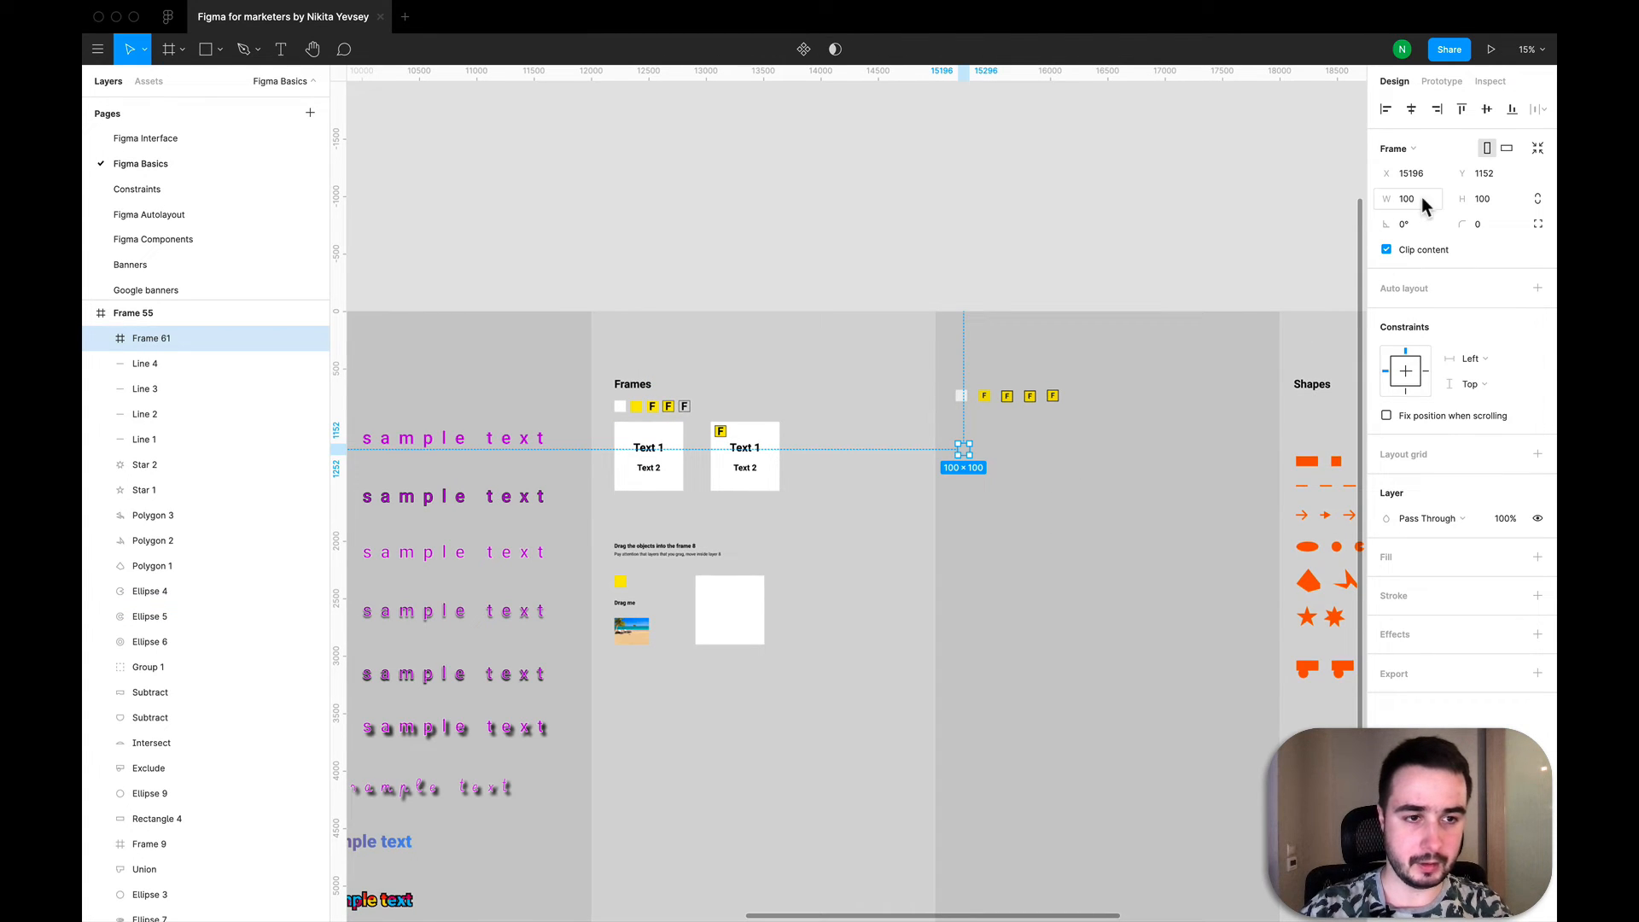
{"action": "type", "text": "10"}
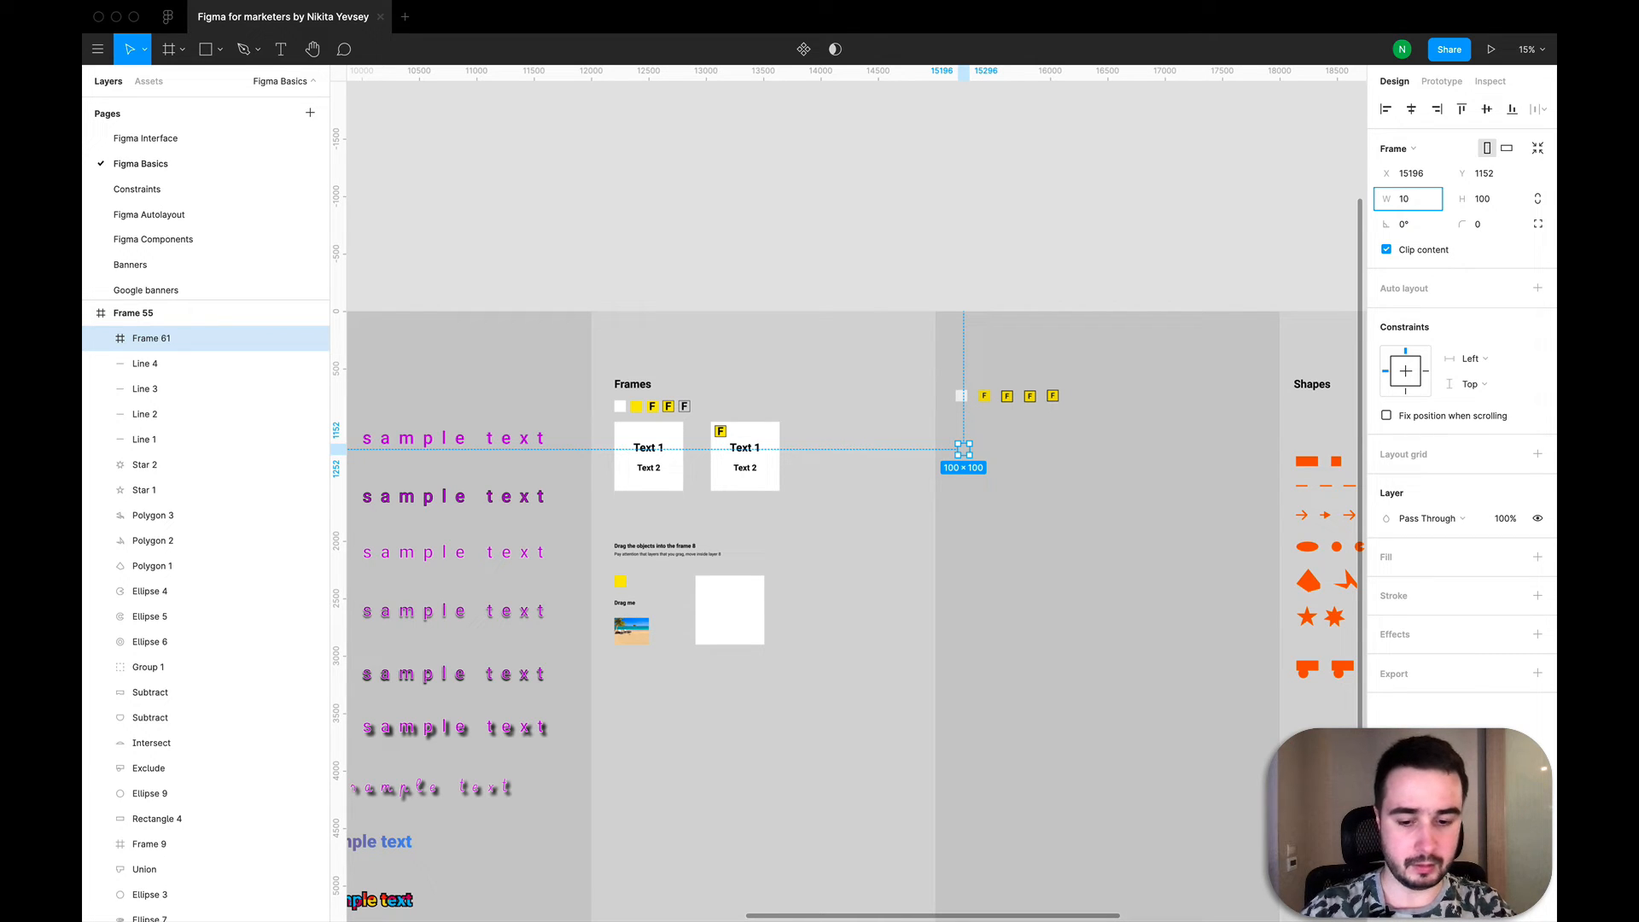
{"action": "key", "text": "Tab"}
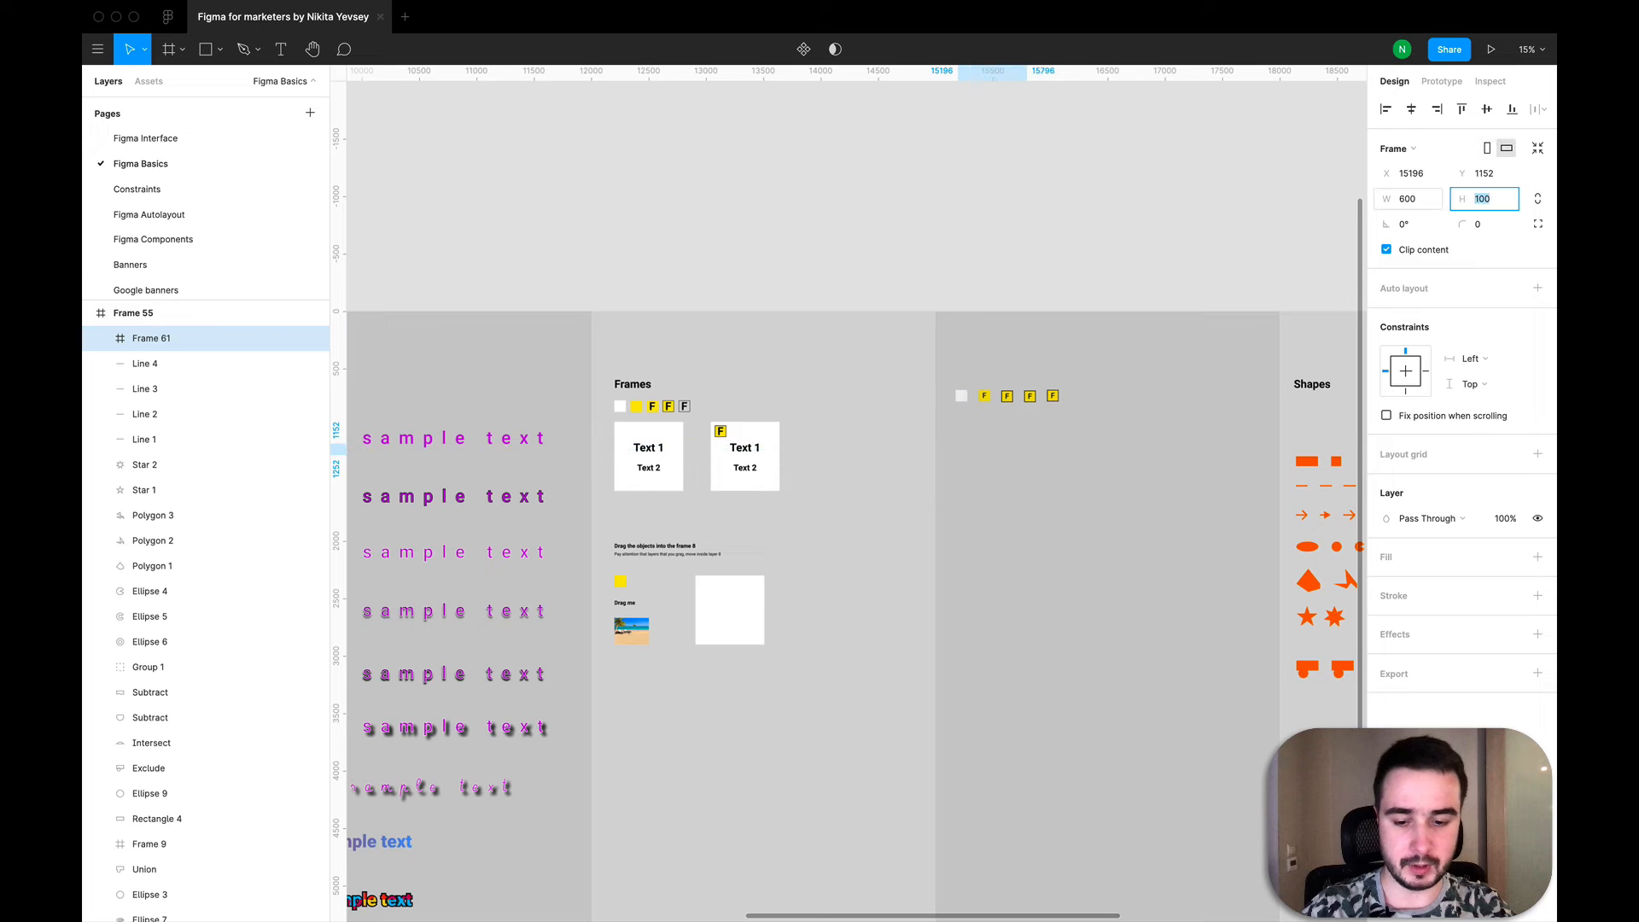
{"action": "type", "text": "600"}
{"action": "key", "text": "Return"}
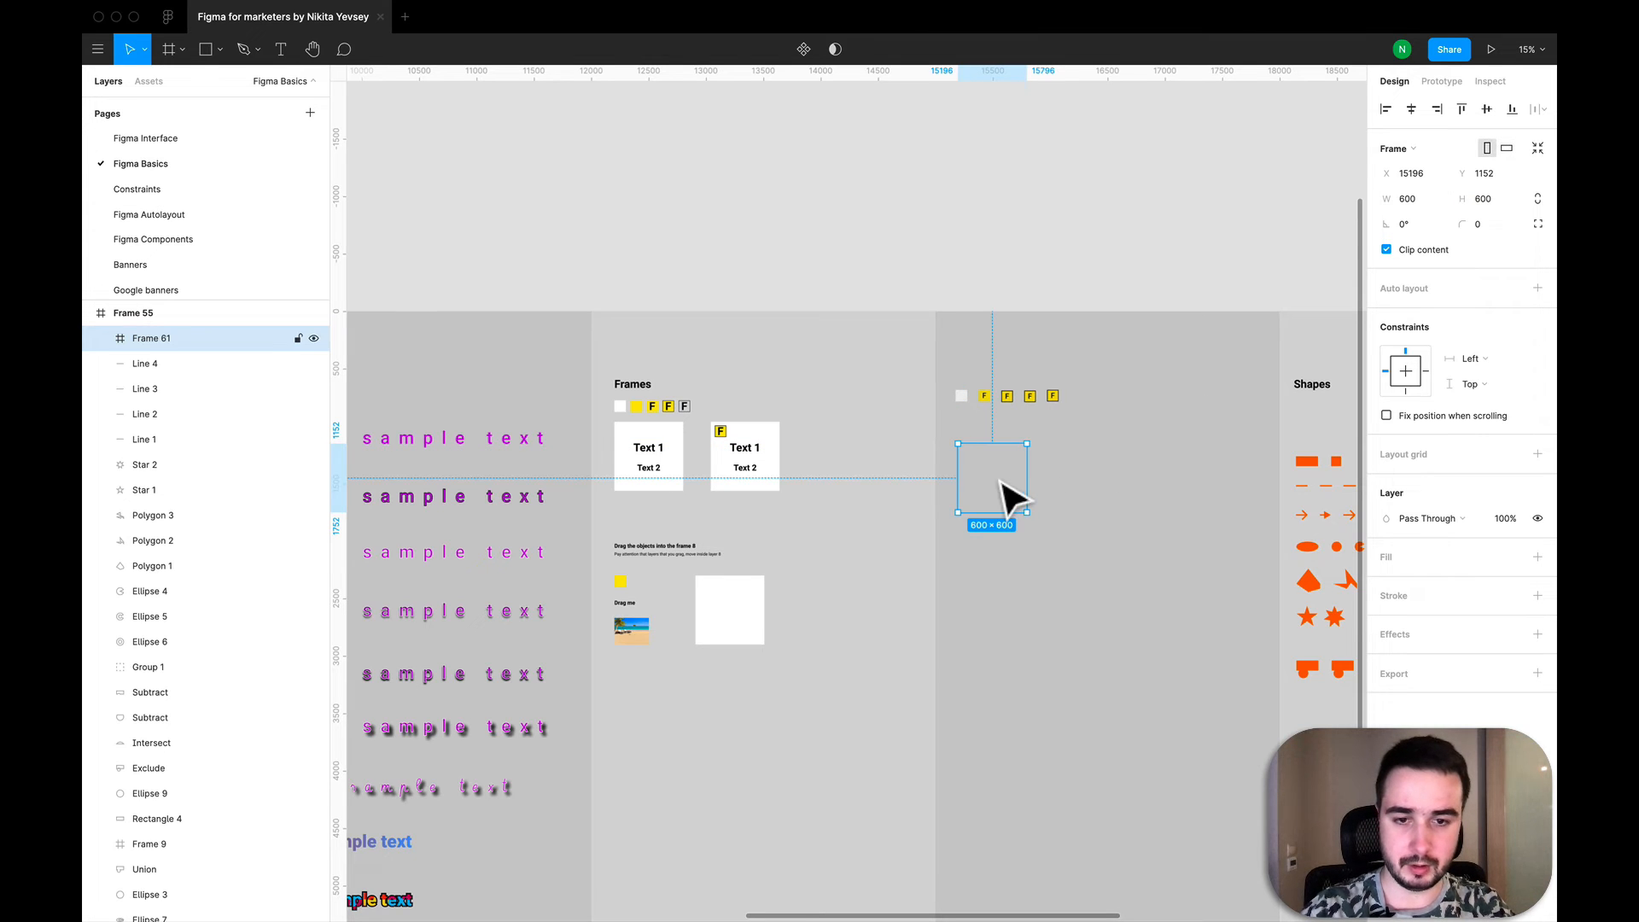
- Give the 600 by 600 frame an FFFFFF fill and move it up to about X 15126, Y 944
{"action": "left_click", "coordinate": [1537, 557]}
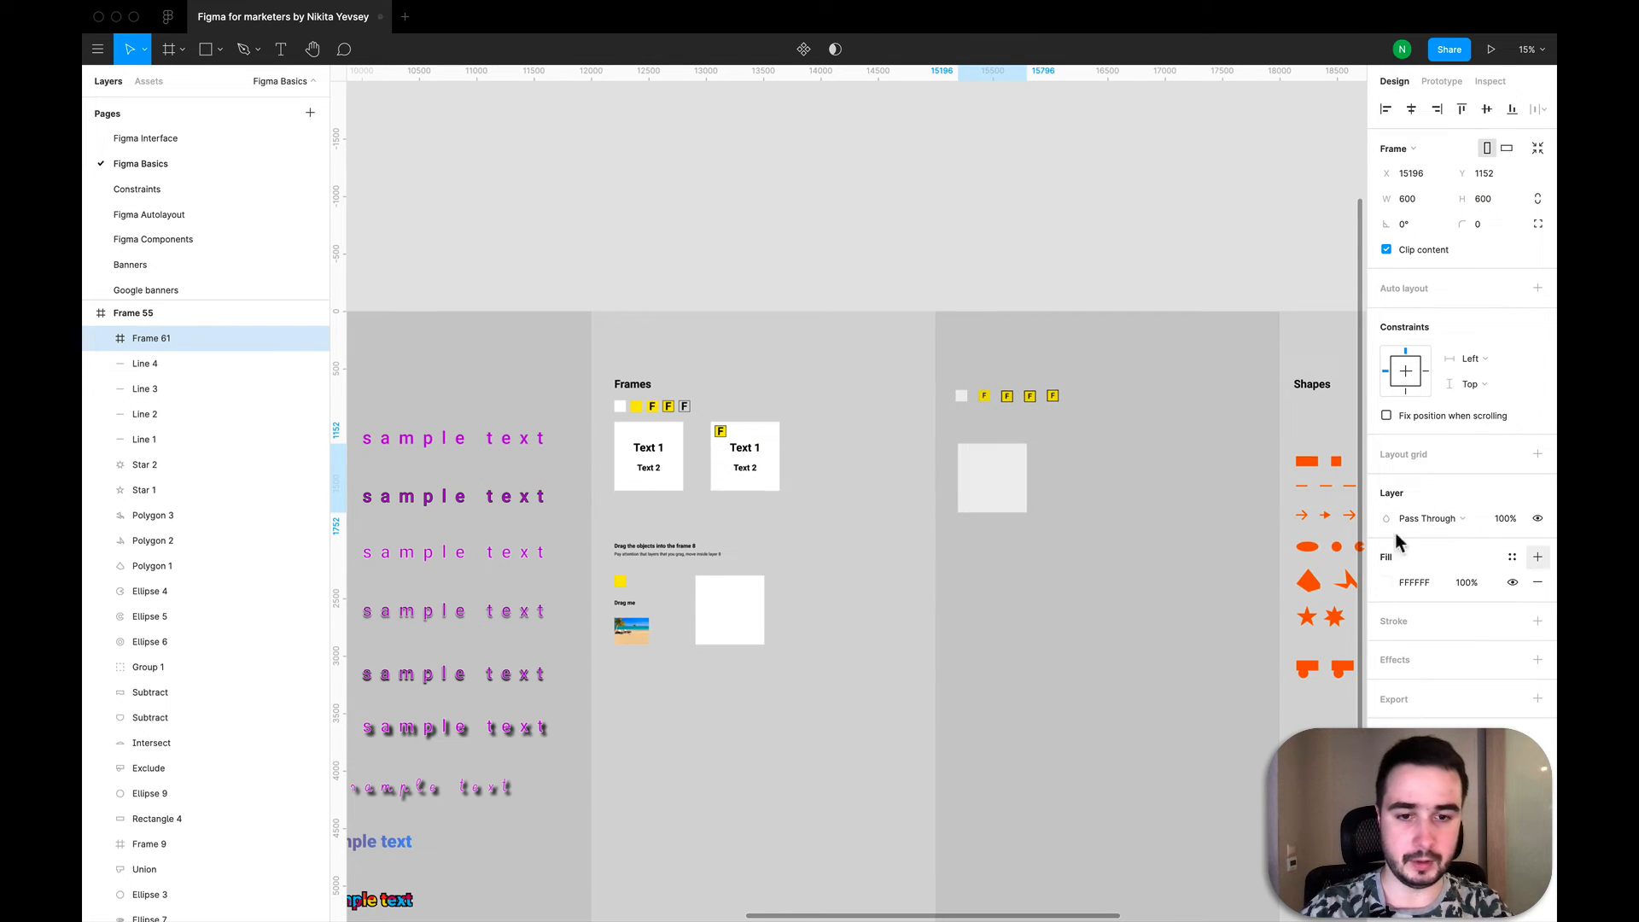
{"action": "left_click_drag", "start_coordinate": [995, 479], "coordinate": [986, 445]}
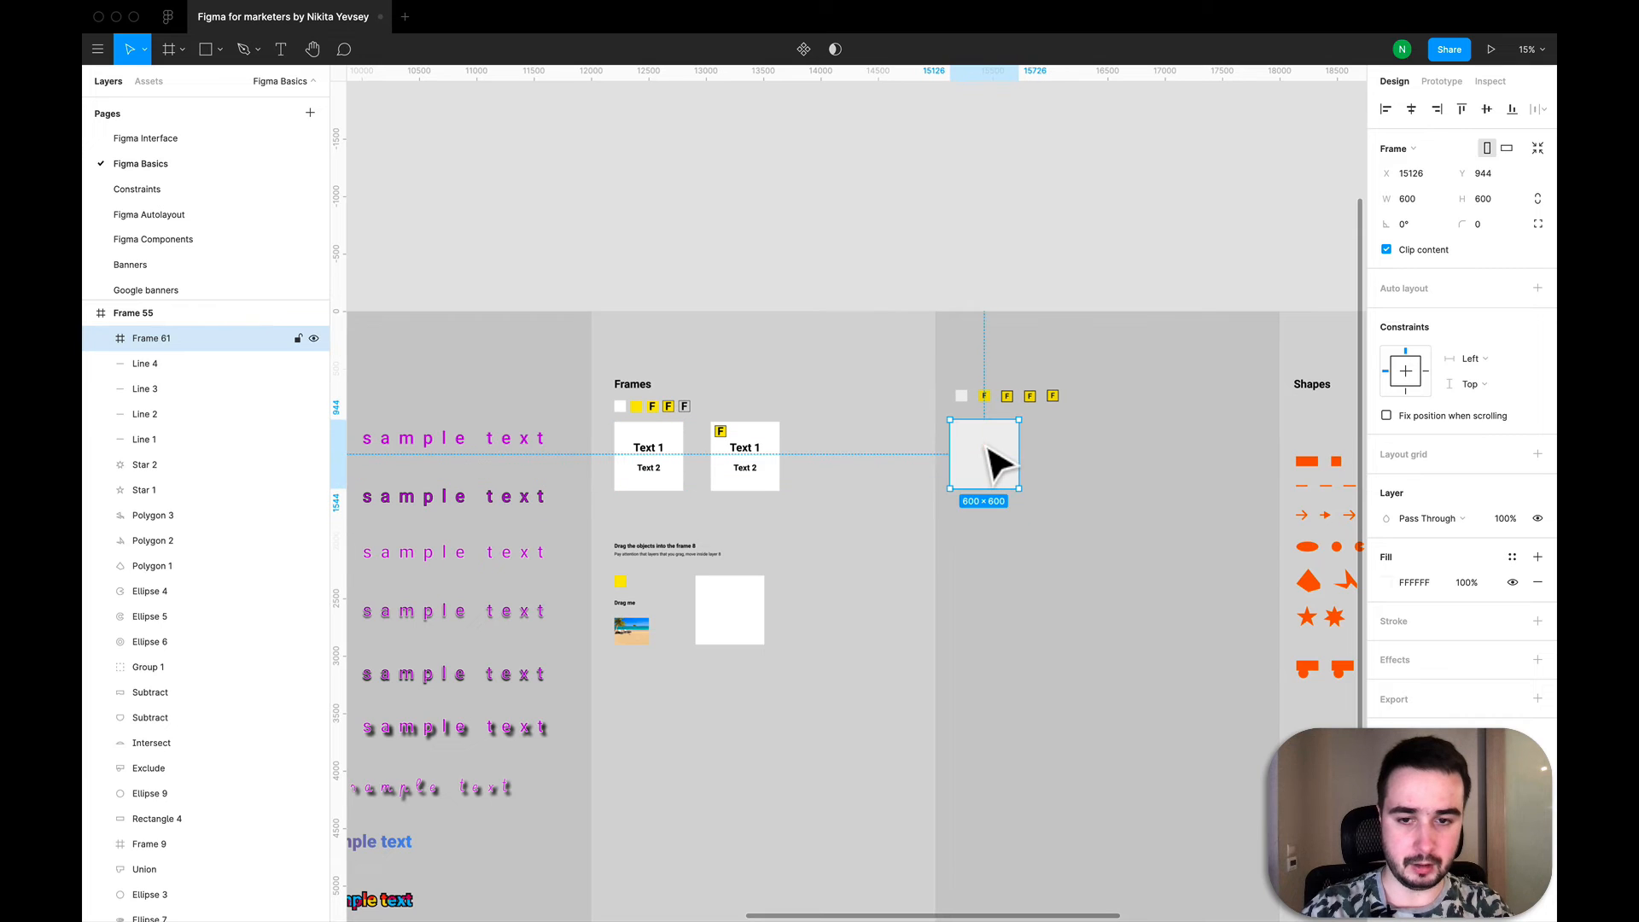
{"action": "left_click", "coordinate": [1131, 583]}
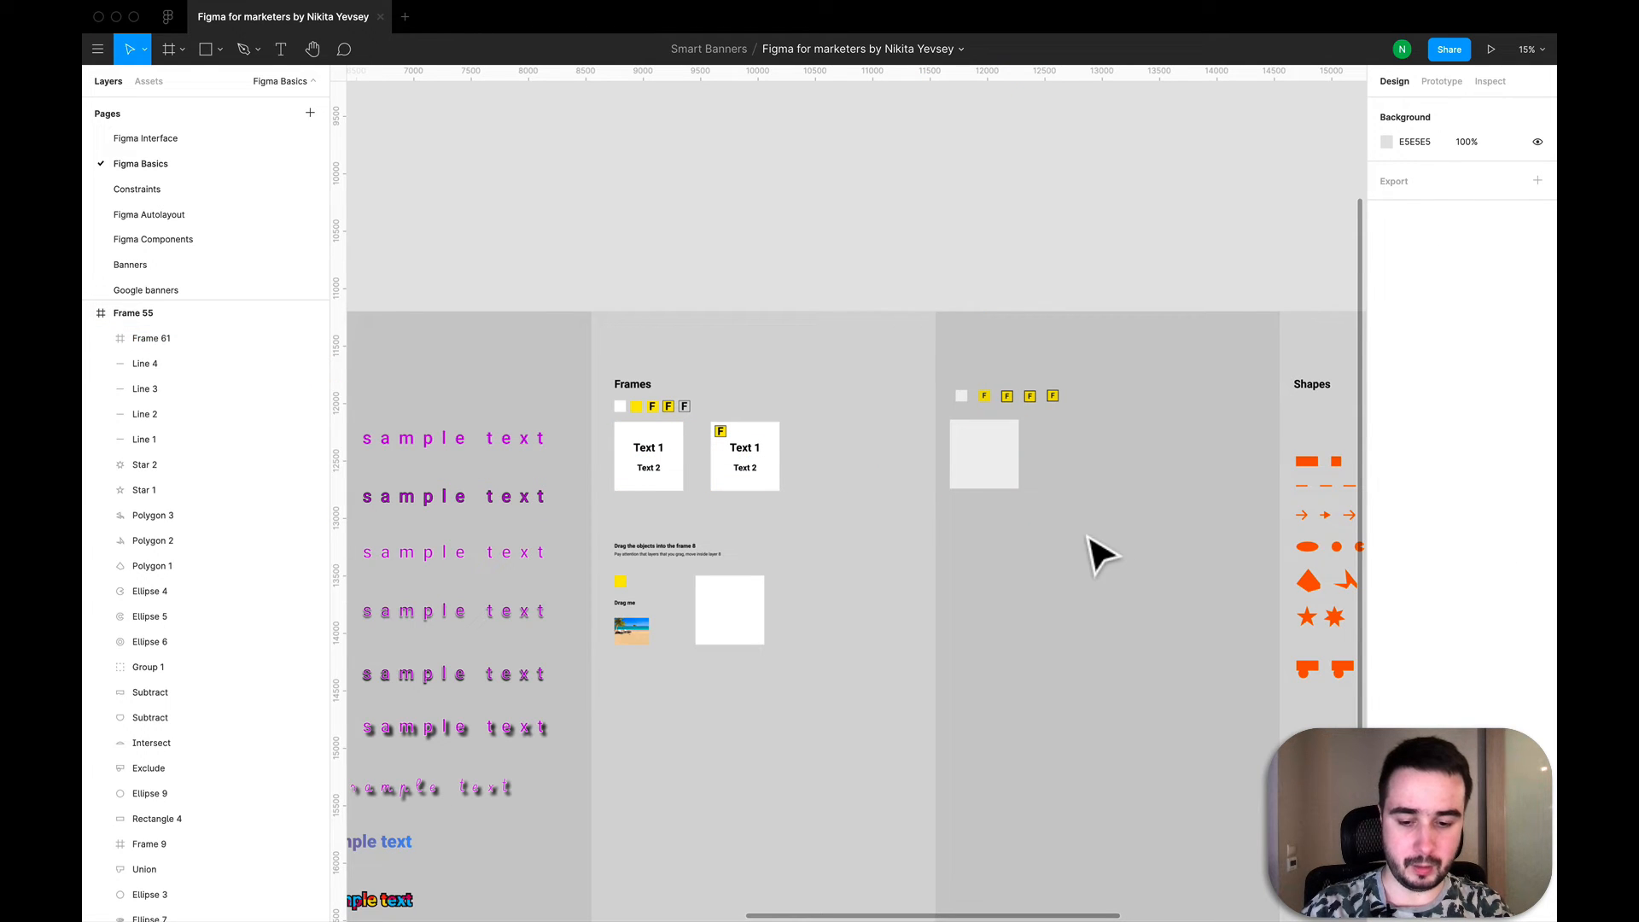
- Add a text layer reading "Text 1" inside the new 600 by 600 frame
{"action": "key", "text": "t"}
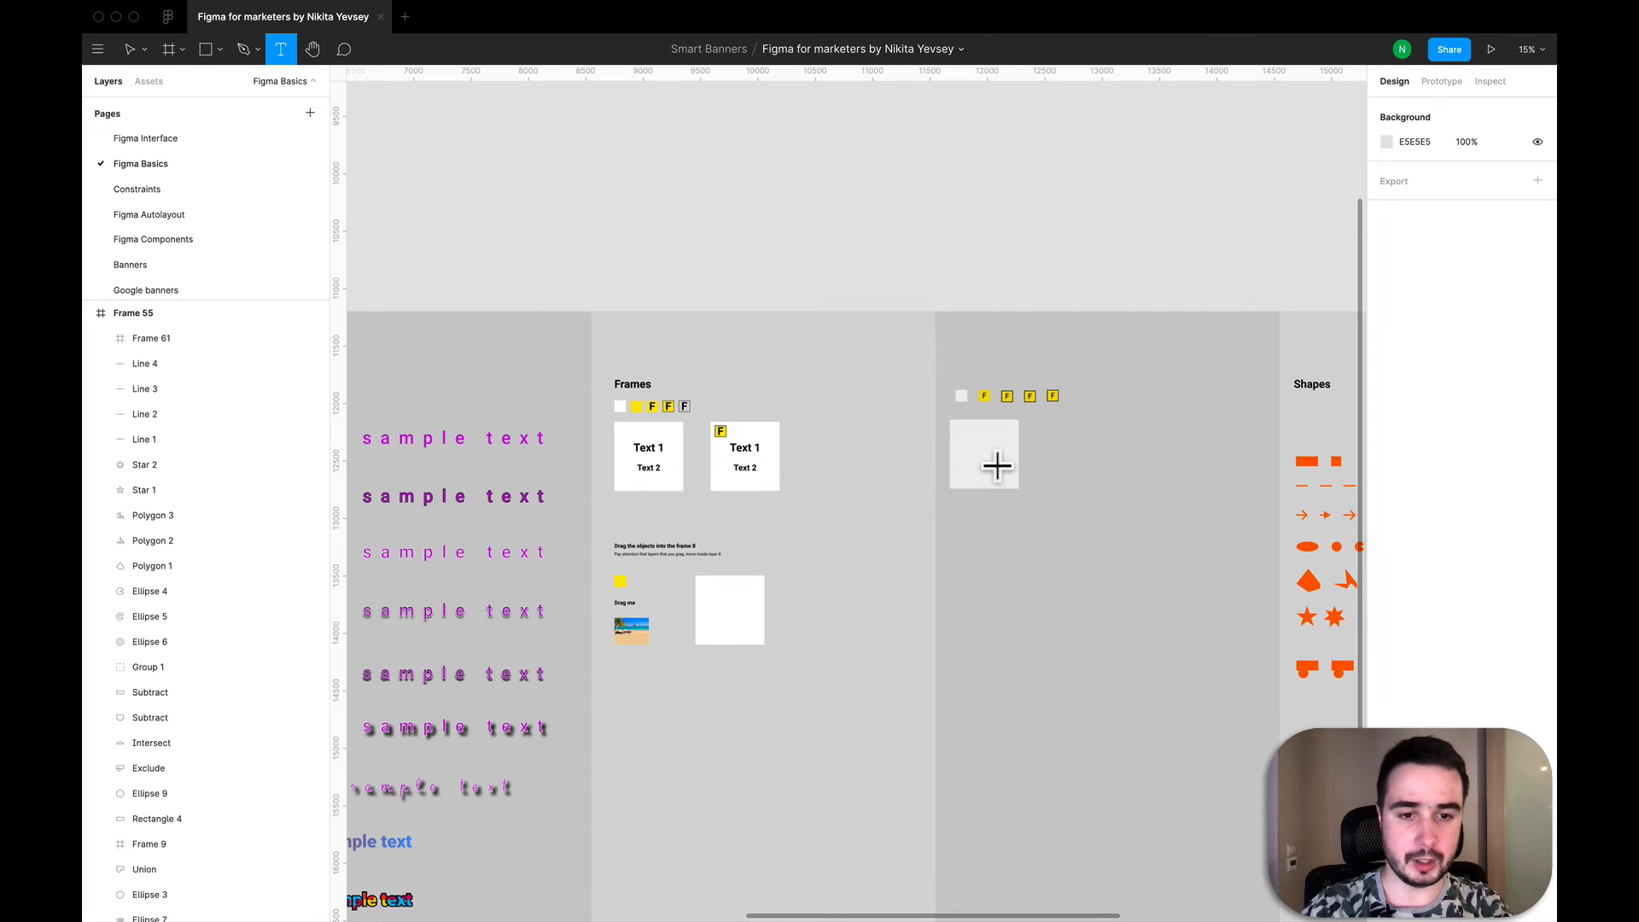
{"action": "scroll", "coordinate": [997, 466], "scroll_direction": "up", "scroll_amount": 5}
{"action": "scroll", "coordinate": [926, 461], "scroll_direction": "right", "scroll_amount": 3}
{"action": "scroll", "coordinate": [927, 460], "scroll_direction": "down", "scroll_amount": 2}
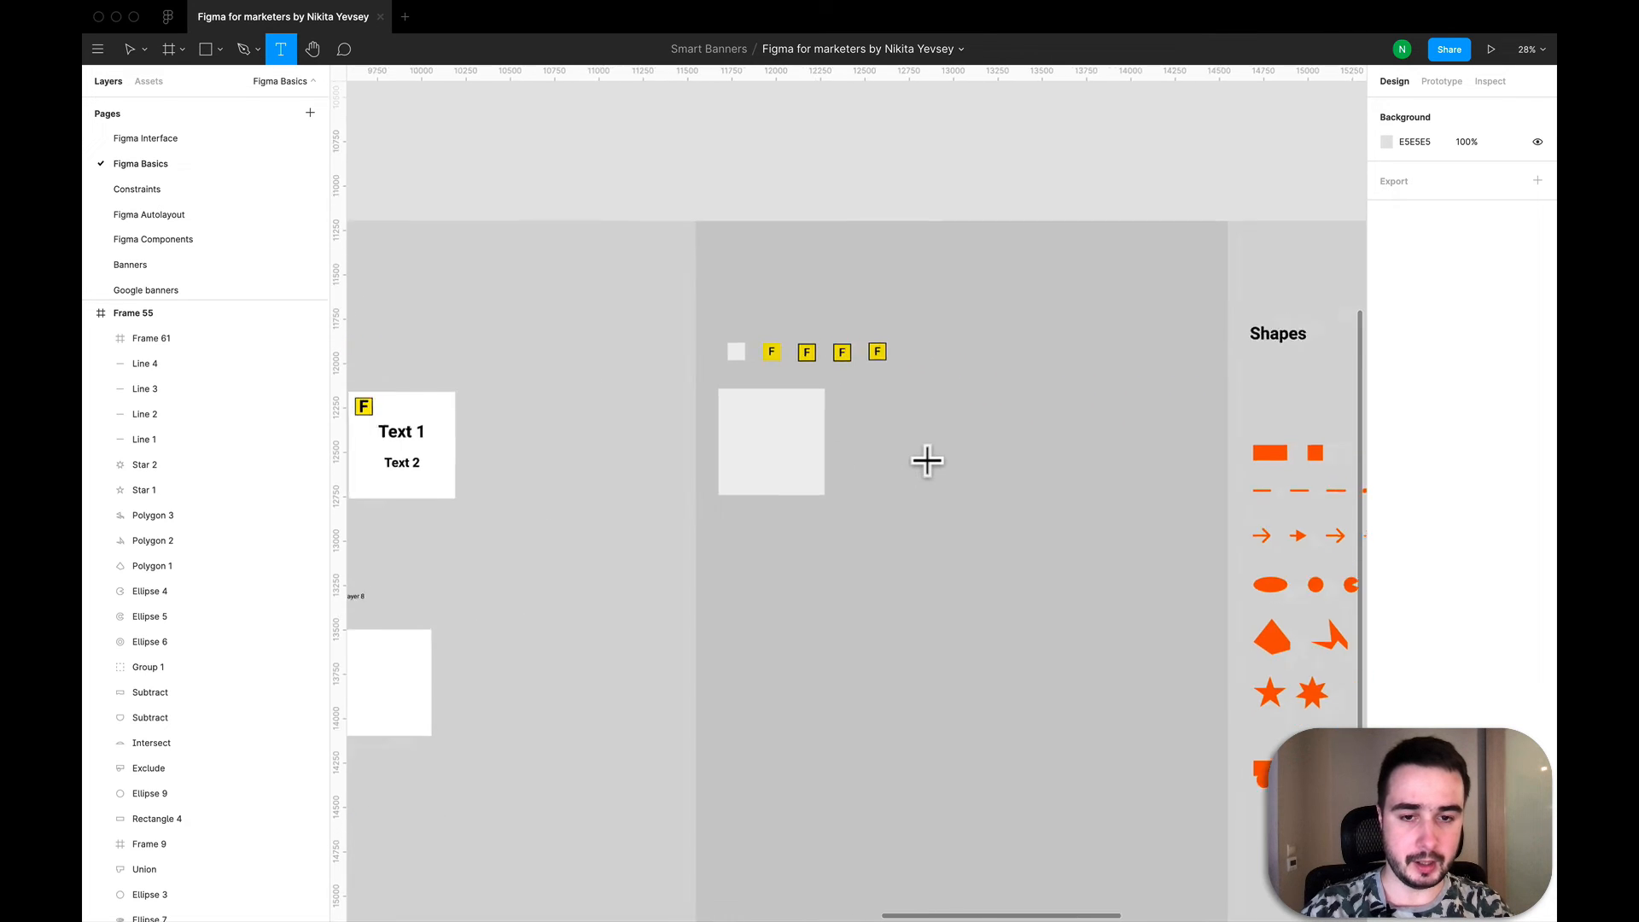
{"action": "scroll", "coordinate": [926, 461], "scroll_direction": "down", "scroll_amount": 1}
{"action": "left_click", "coordinate": [779, 439]}
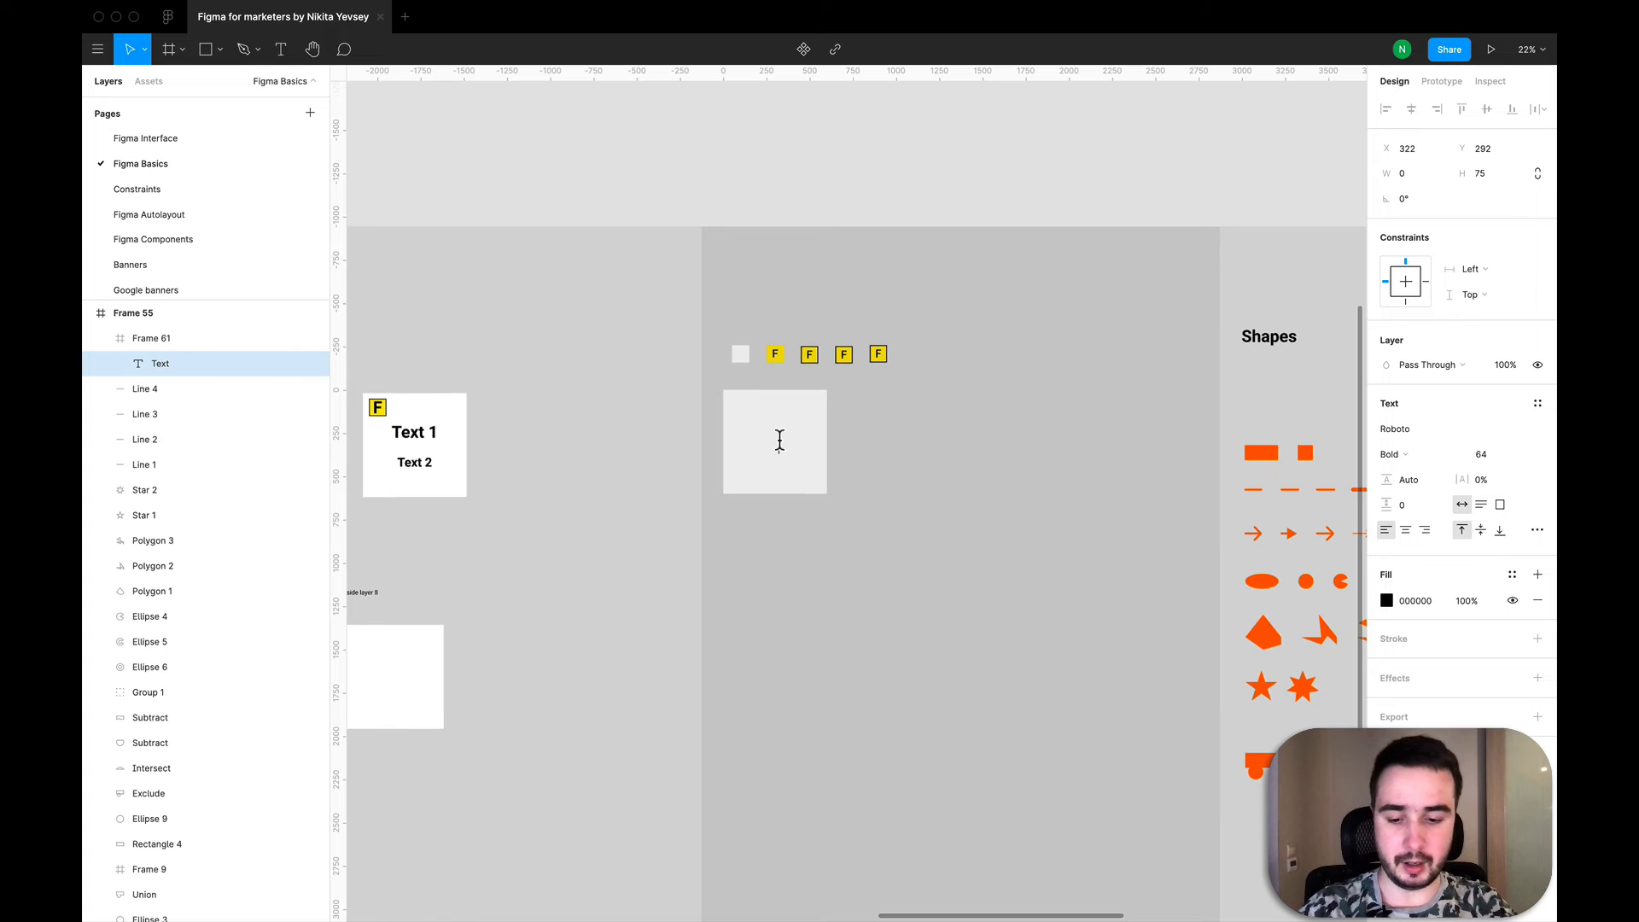
{"action": "type", "text": "Text 1"}
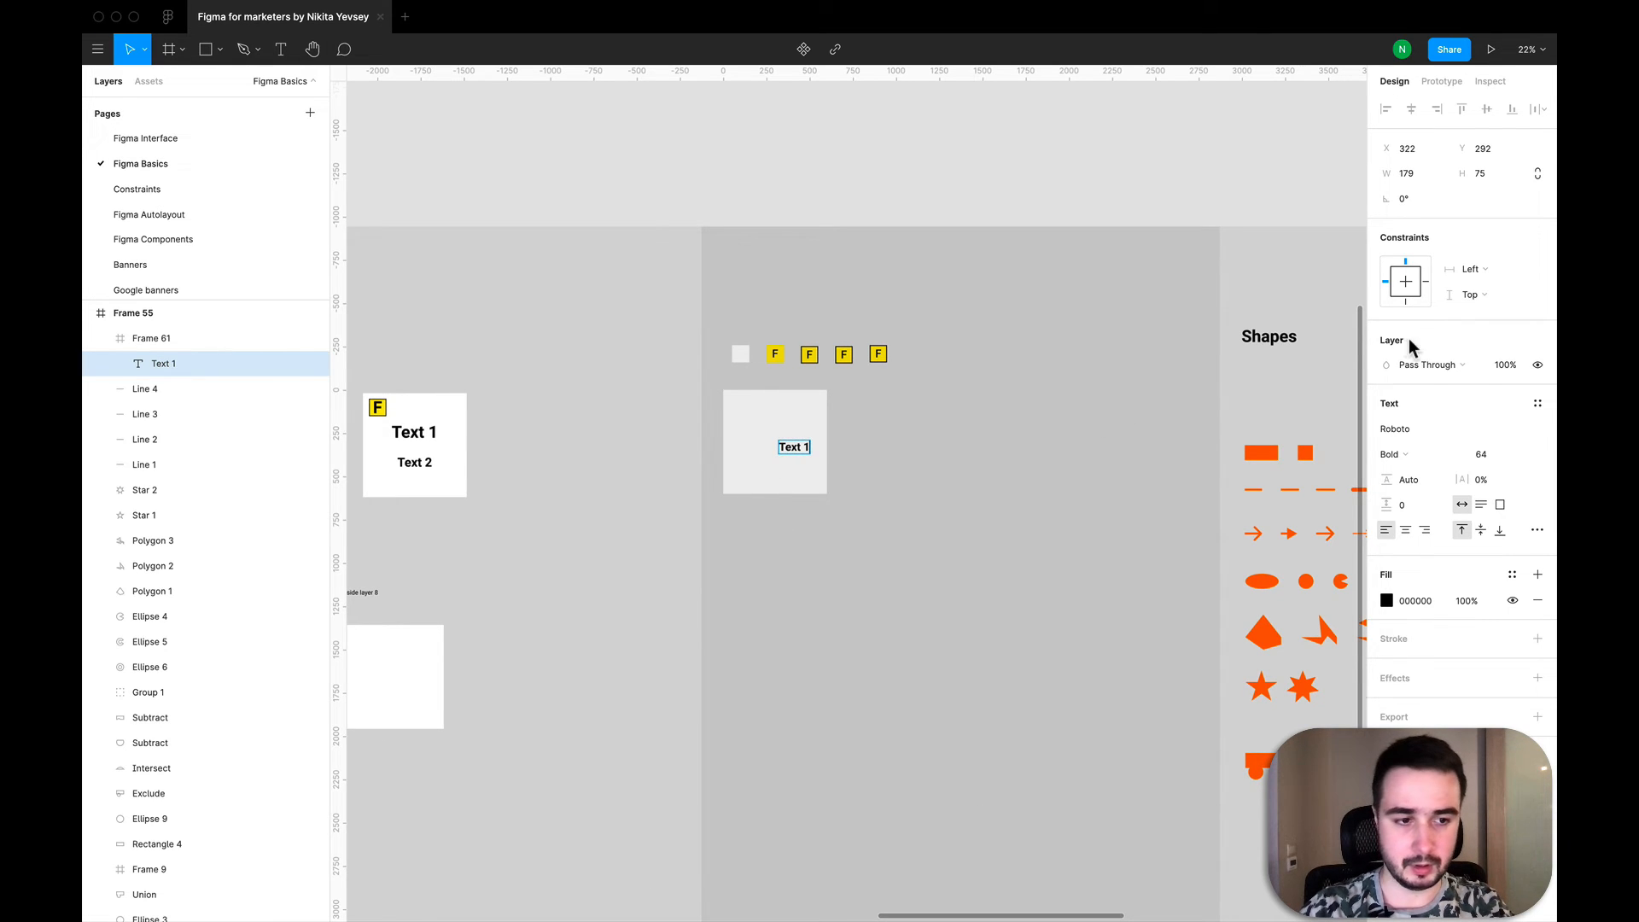
- Set the Text 1 font size to 96 and centre the text horizontally in the upper half of its frame
{"action": "key", "text": "super+a"}
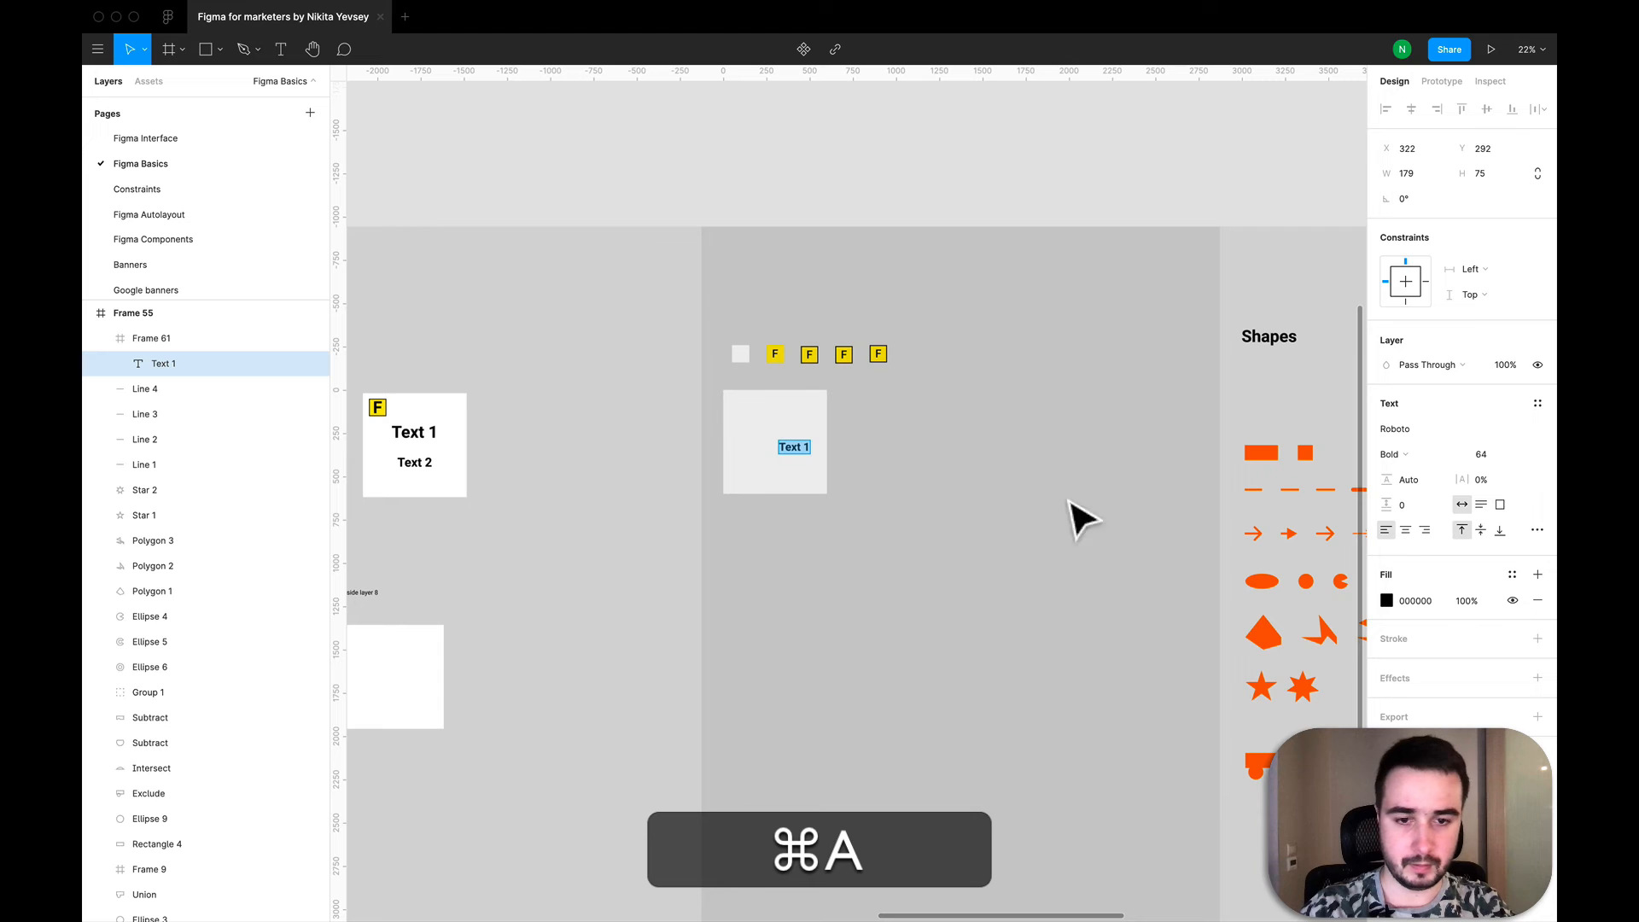
{"action": "left_click", "coordinate": [1525, 461]}
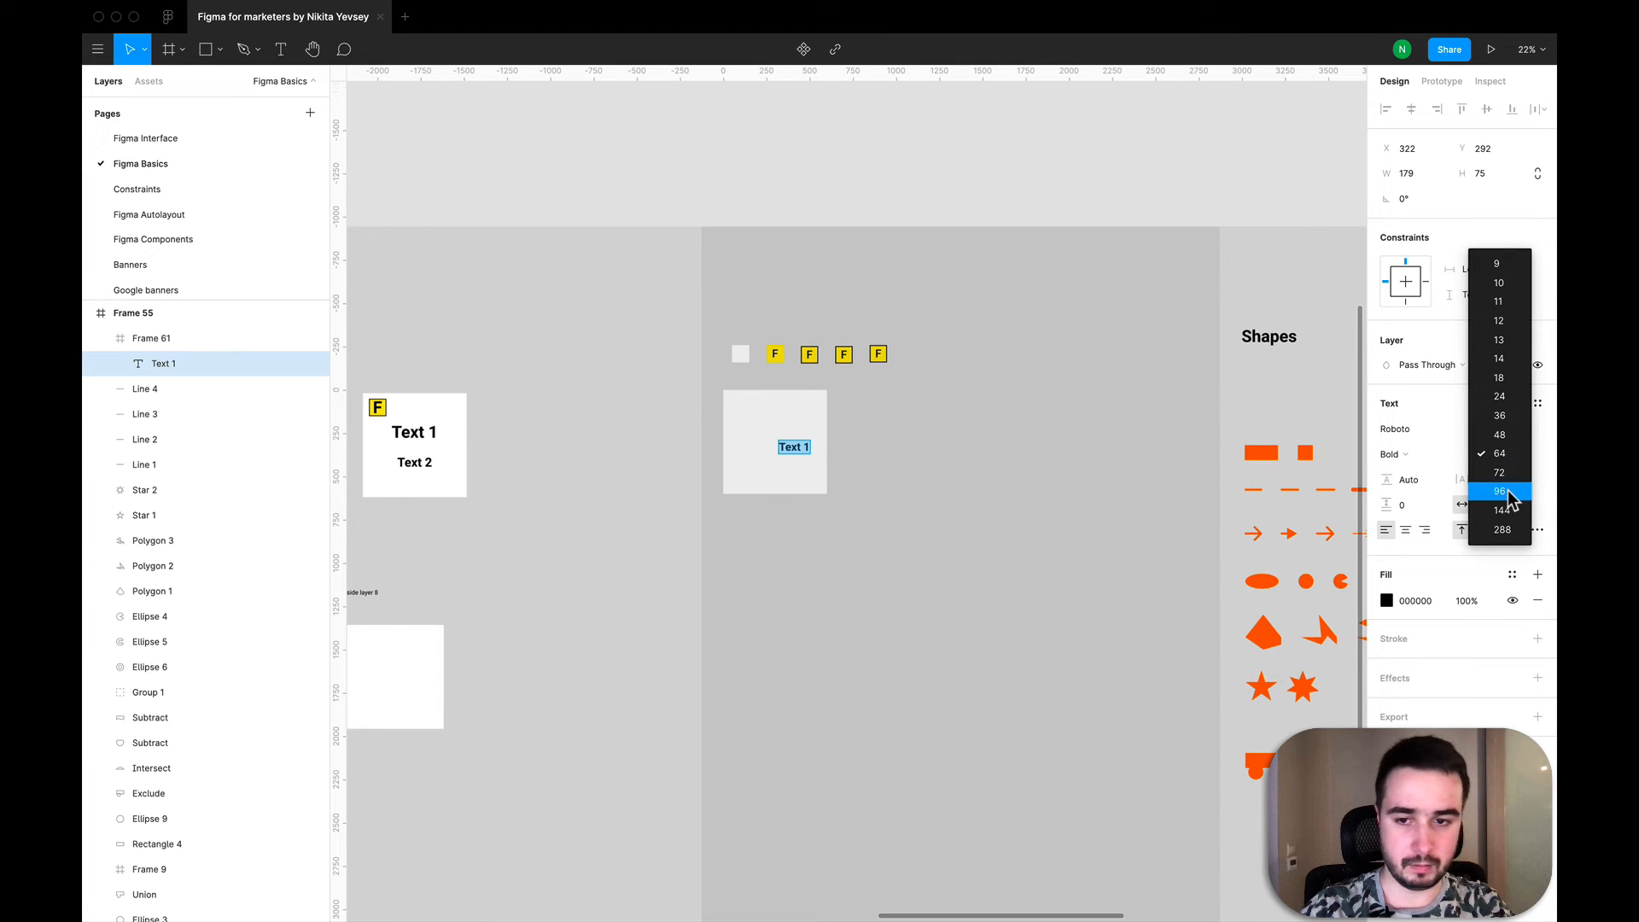
{"action": "left_click", "coordinate": [1514, 480]}
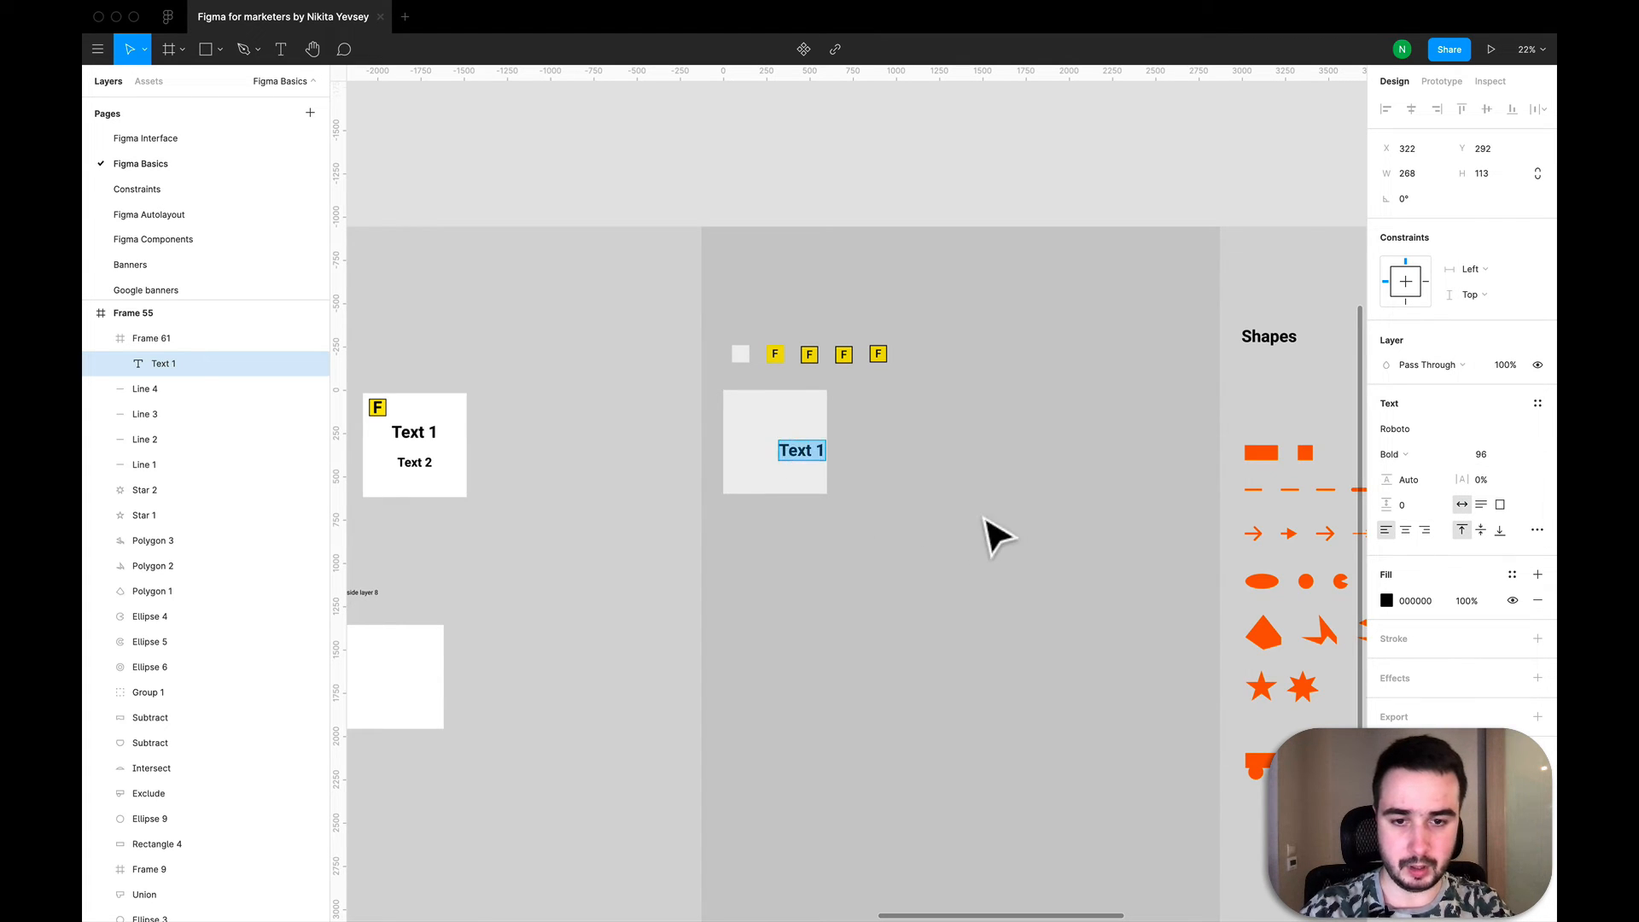
{"action": "key", "text": "Escape"}
{"action": "left_click_drag", "start_coordinate": [815, 459], "coordinate": [781, 448]}
{"action": "left_click", "coordinate": [986, 544]}
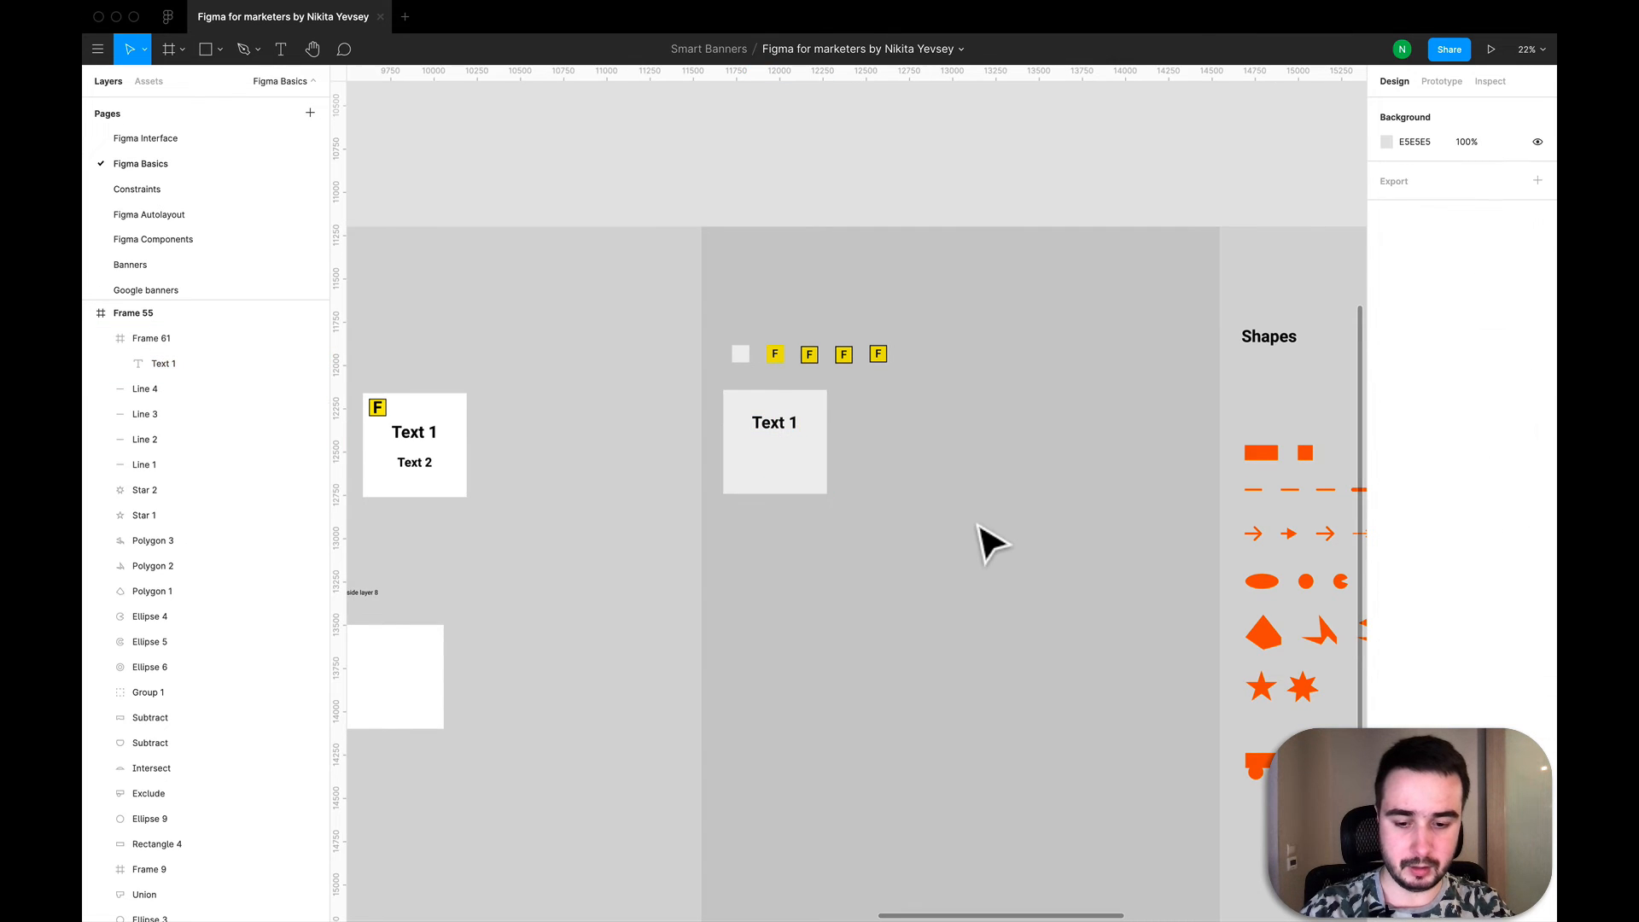
- Add a separate text layer reading "Text2" on the background just outside the lower corner of the 600 by 600 frame
{"action": "key", "text": "t"}
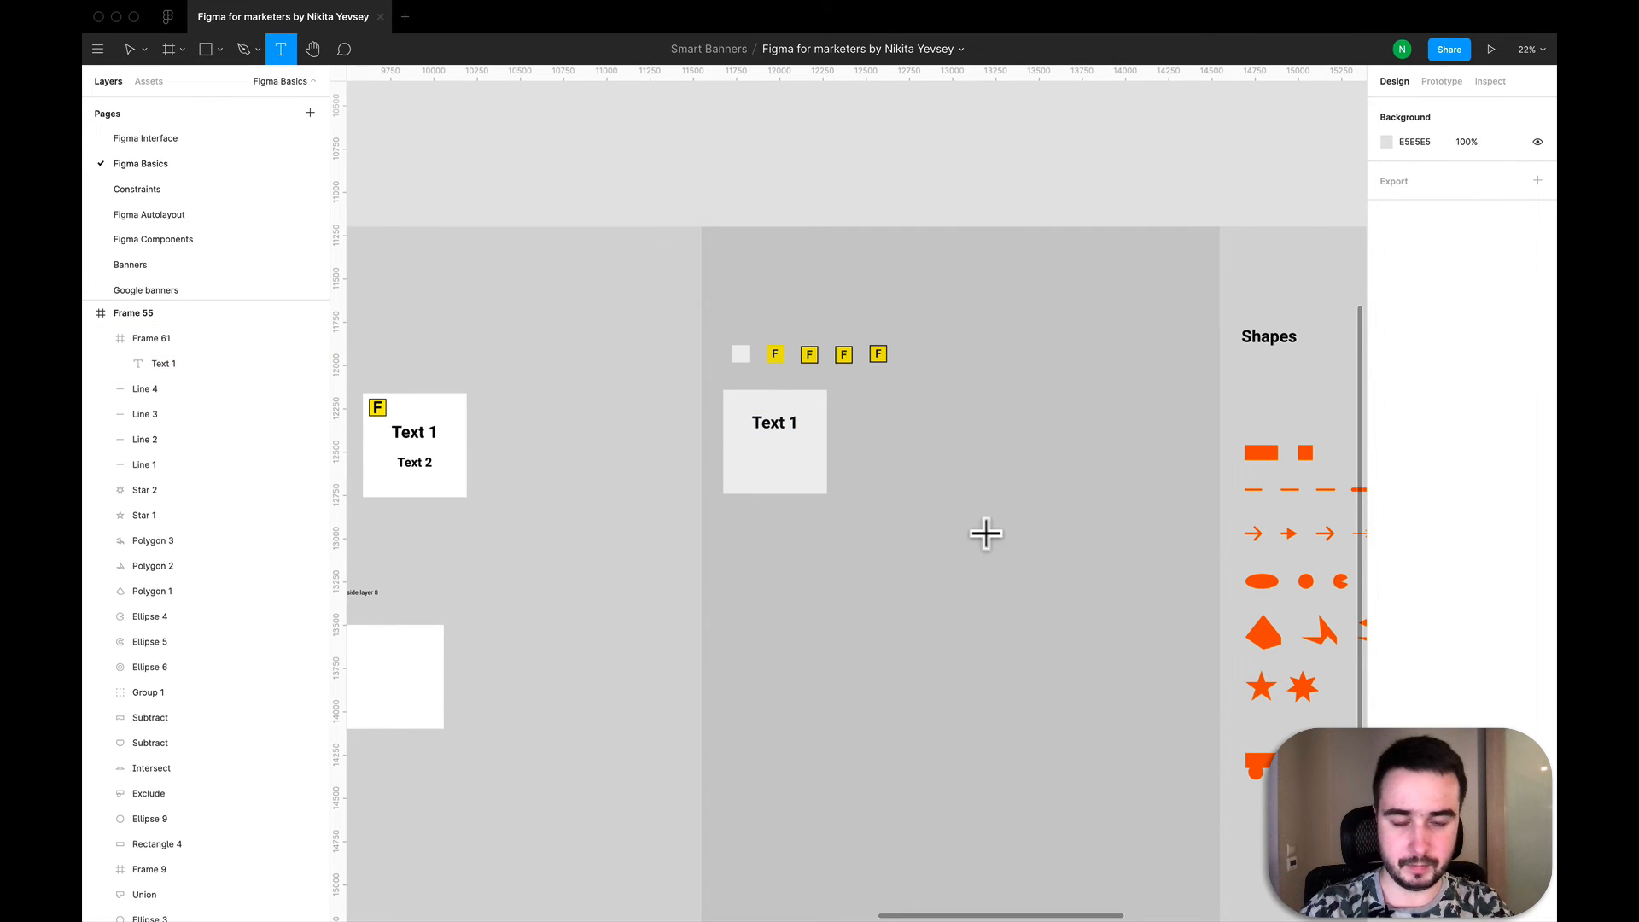
{"action": "left_click", "coordinate": [883, 500]}
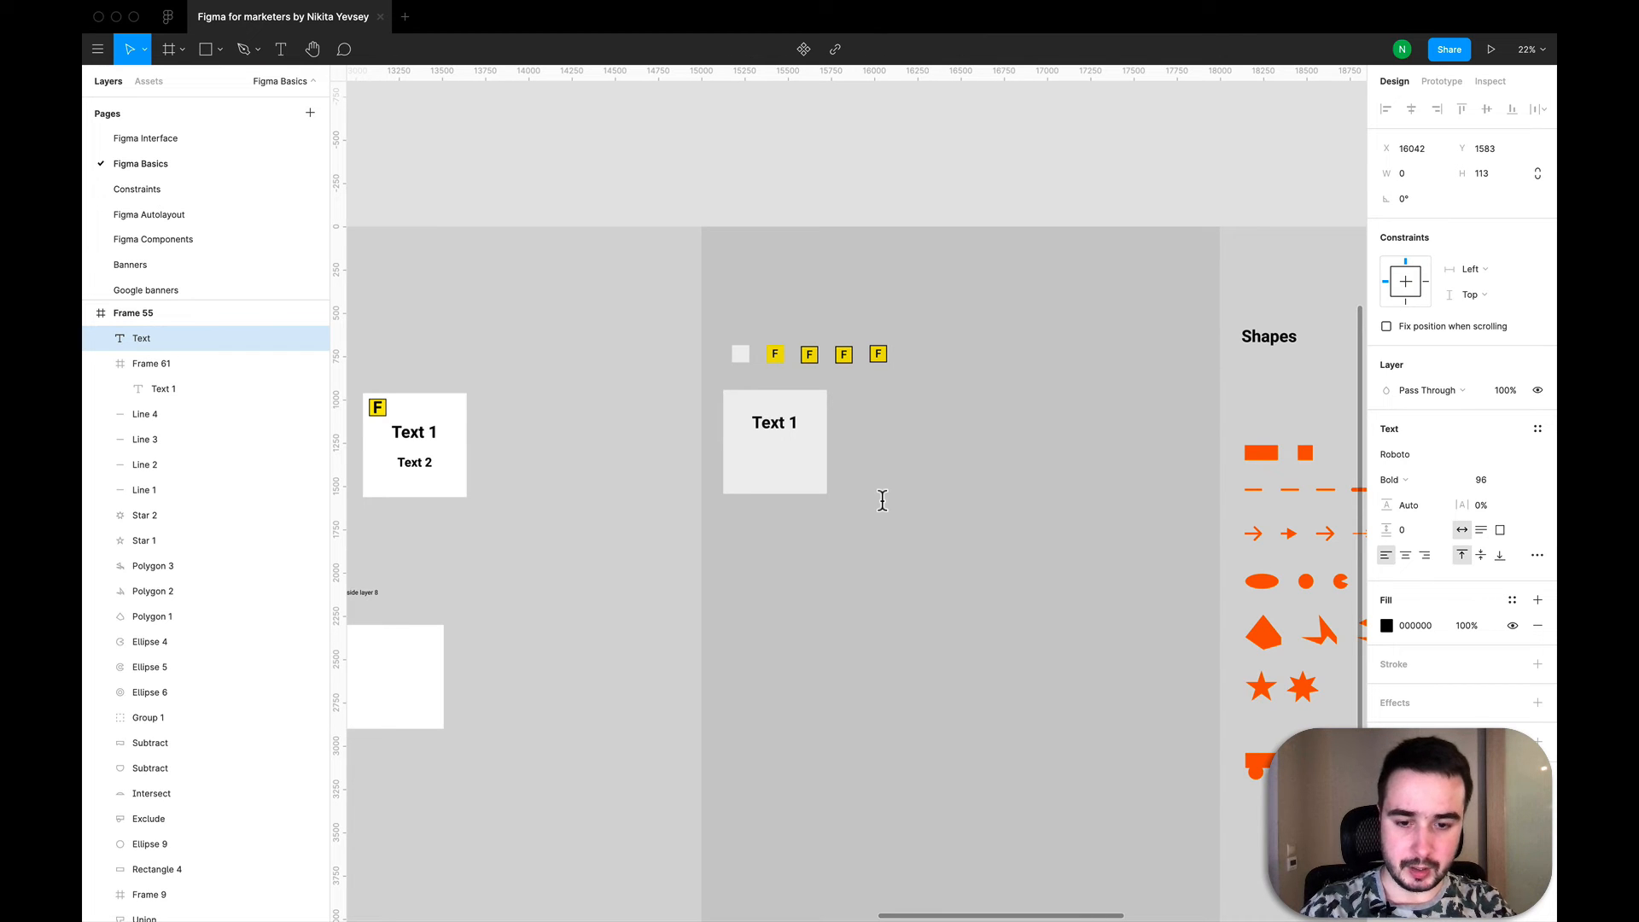
{"action": "type", "text": "Text2"}
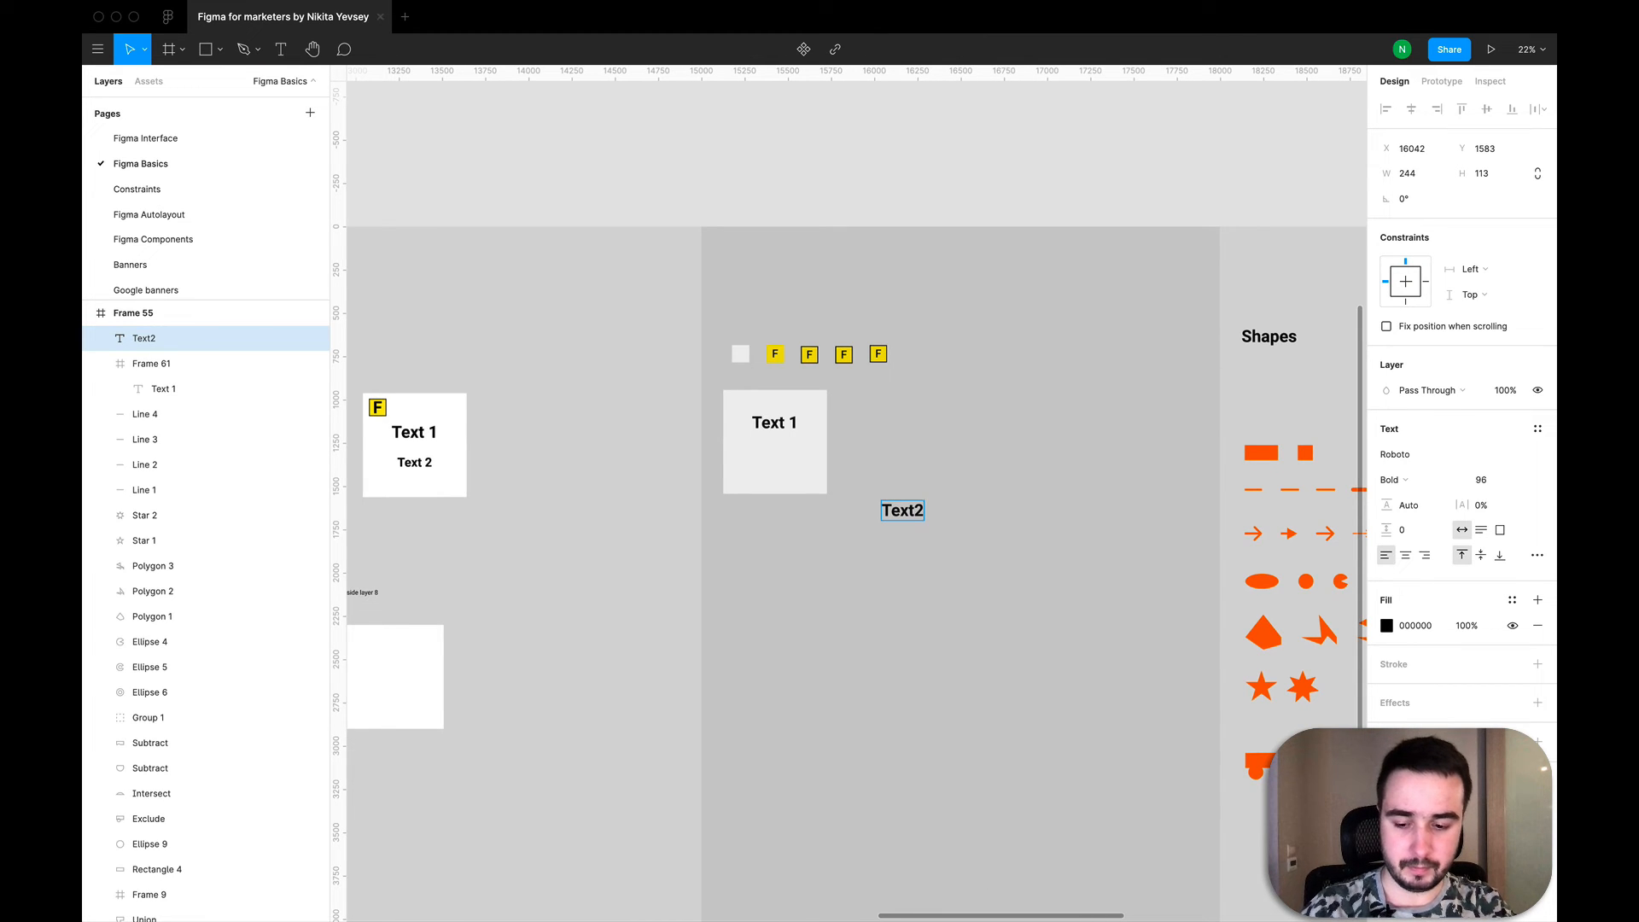
{"action": "key", "text": "Escape"}
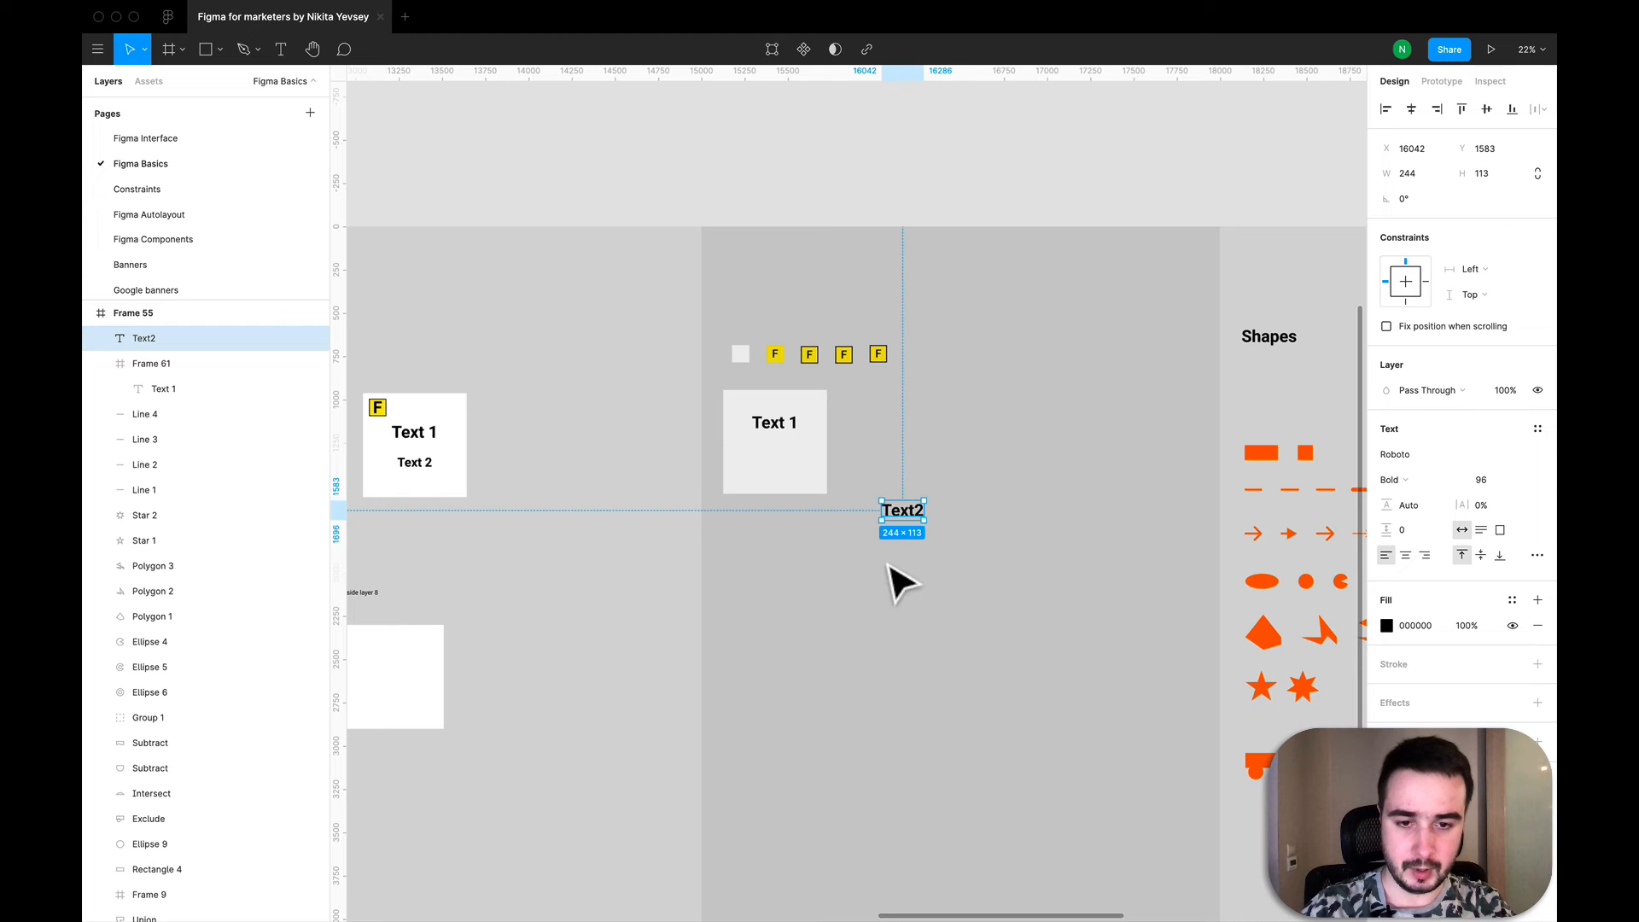
- Move Text2 into the 600 by 600 frame, horizontally centred beneath Text 1 at about X 178, Y 336
{"action": "left_click_drag", "start_coordinate": [913, 523], "coordinate": [930, 555]}
{"action": "left_click_drag", "start_coordinate": [832, 505], "coordinate": [790, 479]}
{"action": "left_click_drag", "start_coordinate": [931, 560], "coordinate": [792, 466]}
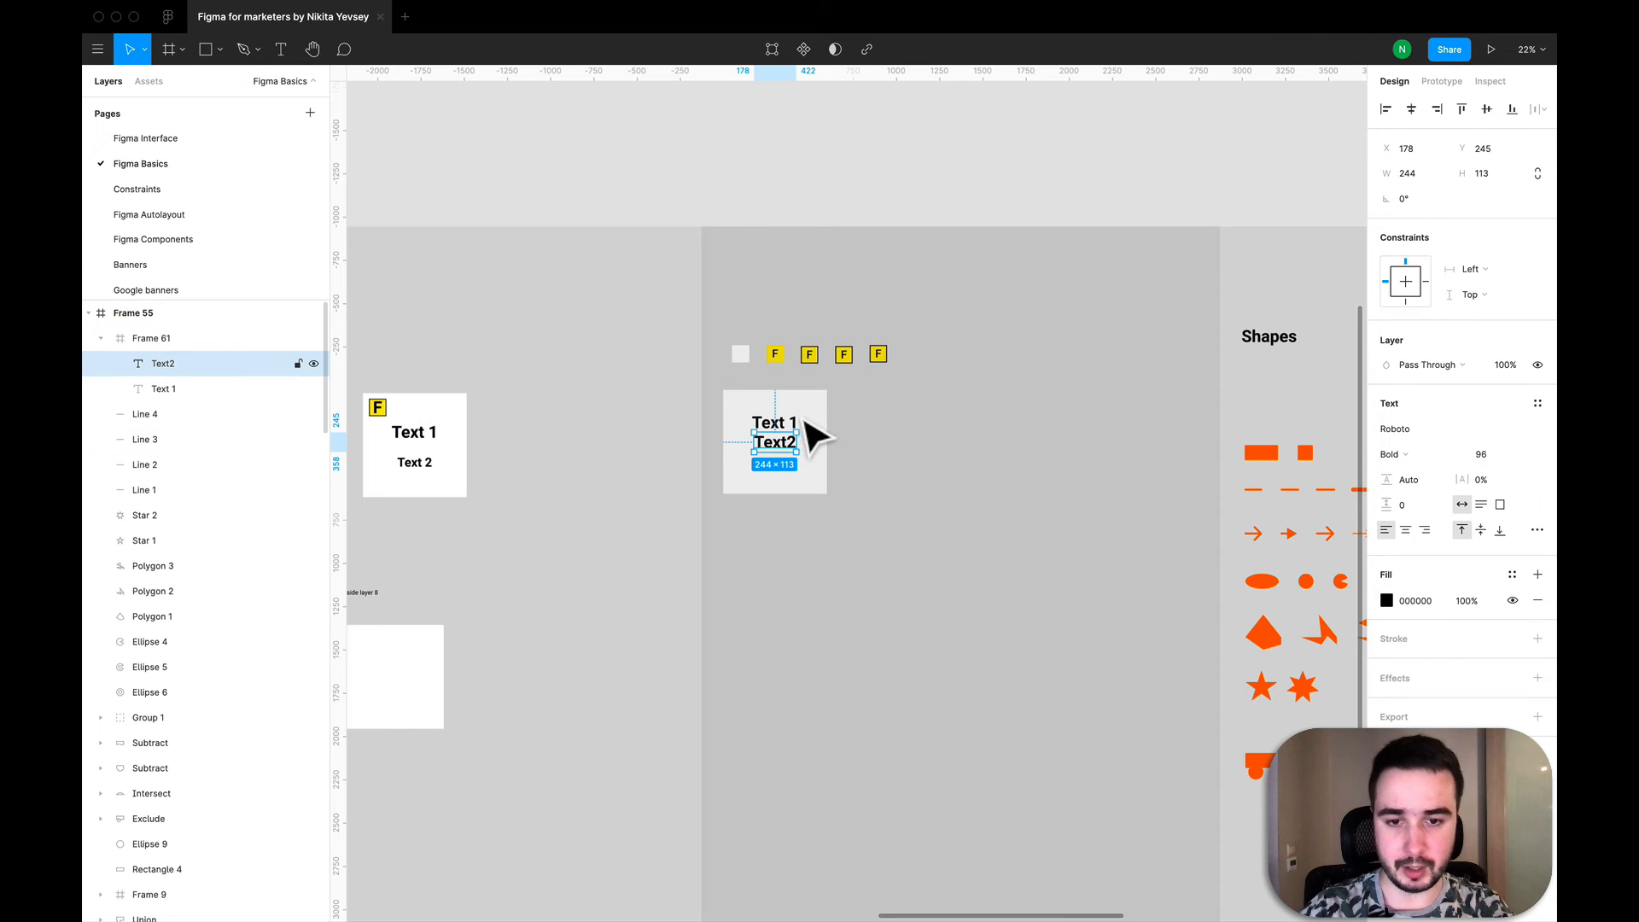
{"action": "left_click_drag", "start_coordinate": [780, 451], "coordinate": [786, 472]}
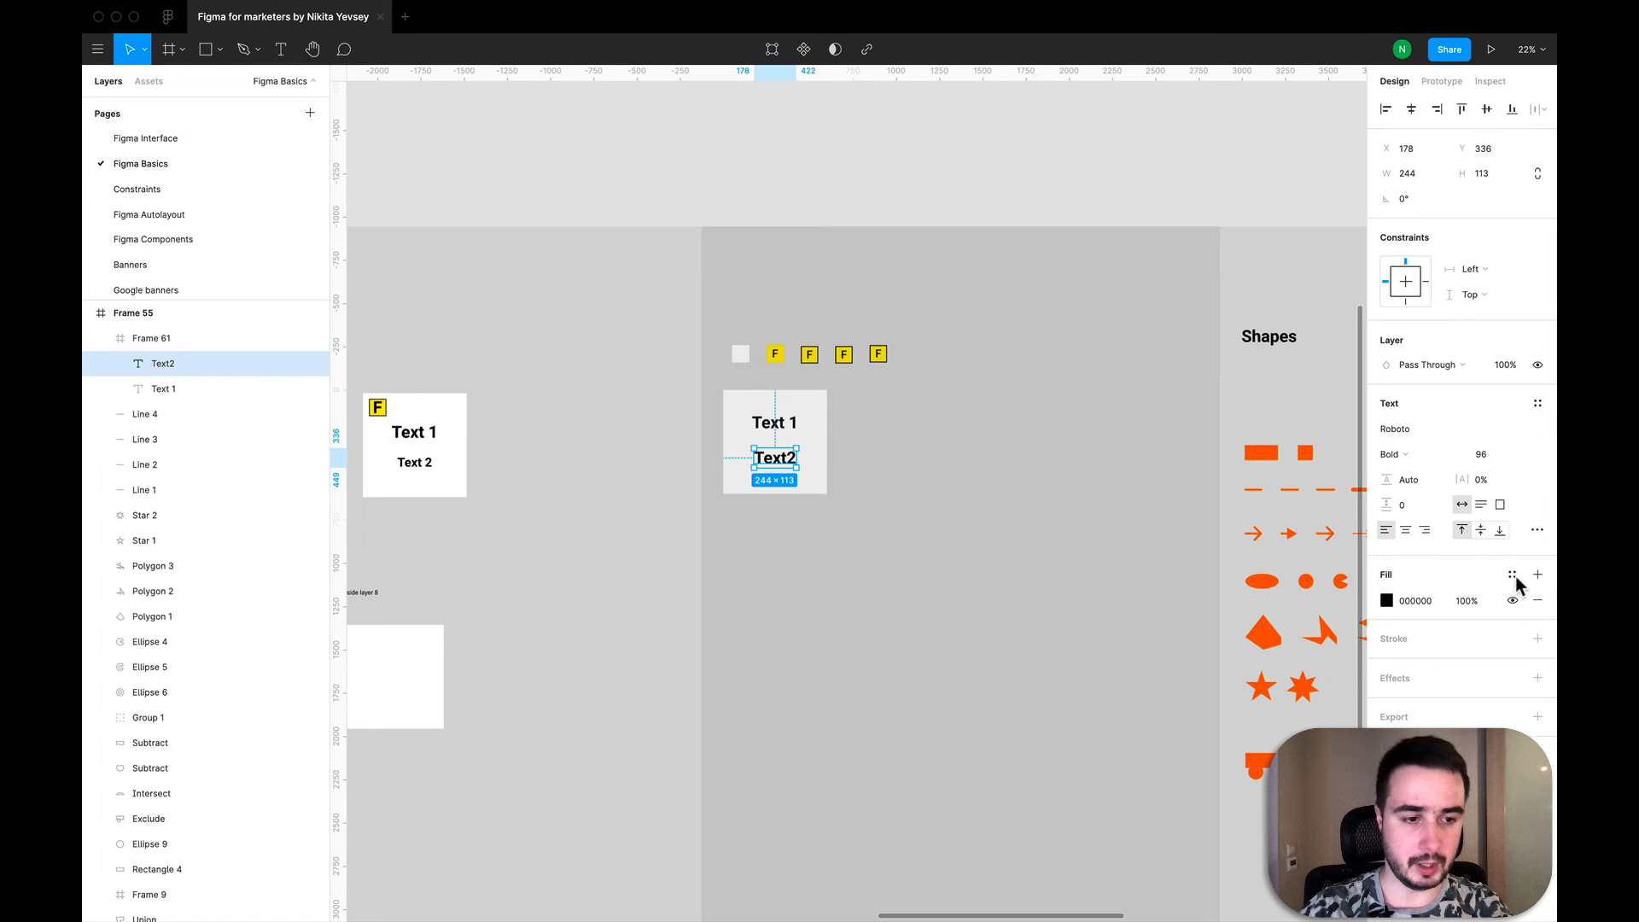
- Set the Text2 font size to 72
{"action": "left_click", "coordinate": [1522, 456]}
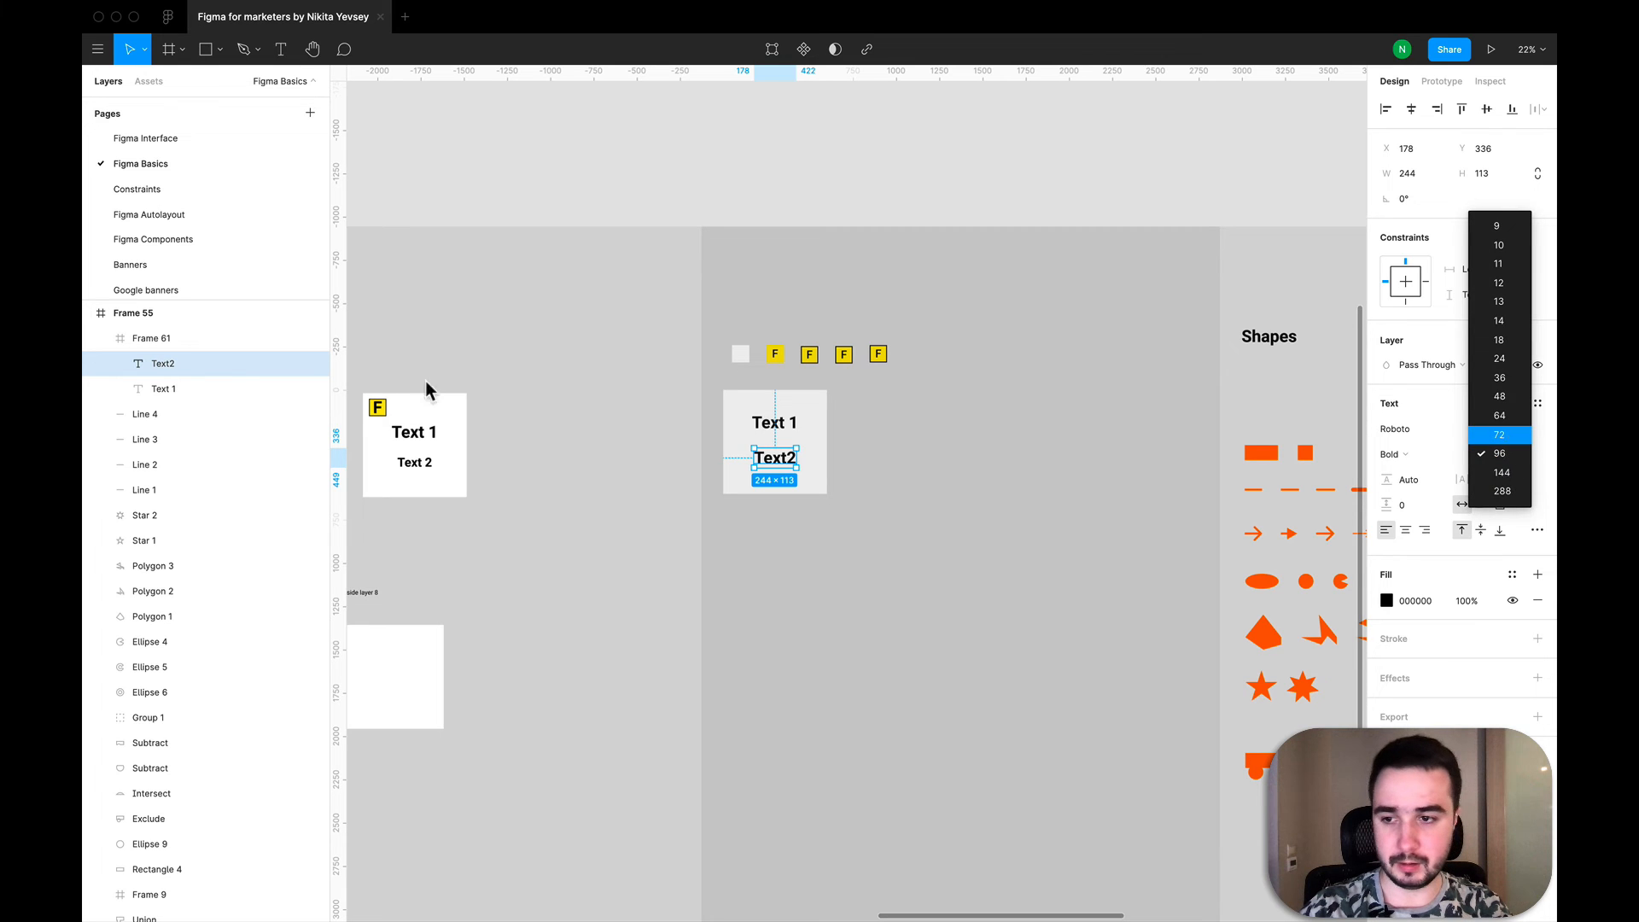
{"action": "key", "text": "Return"}
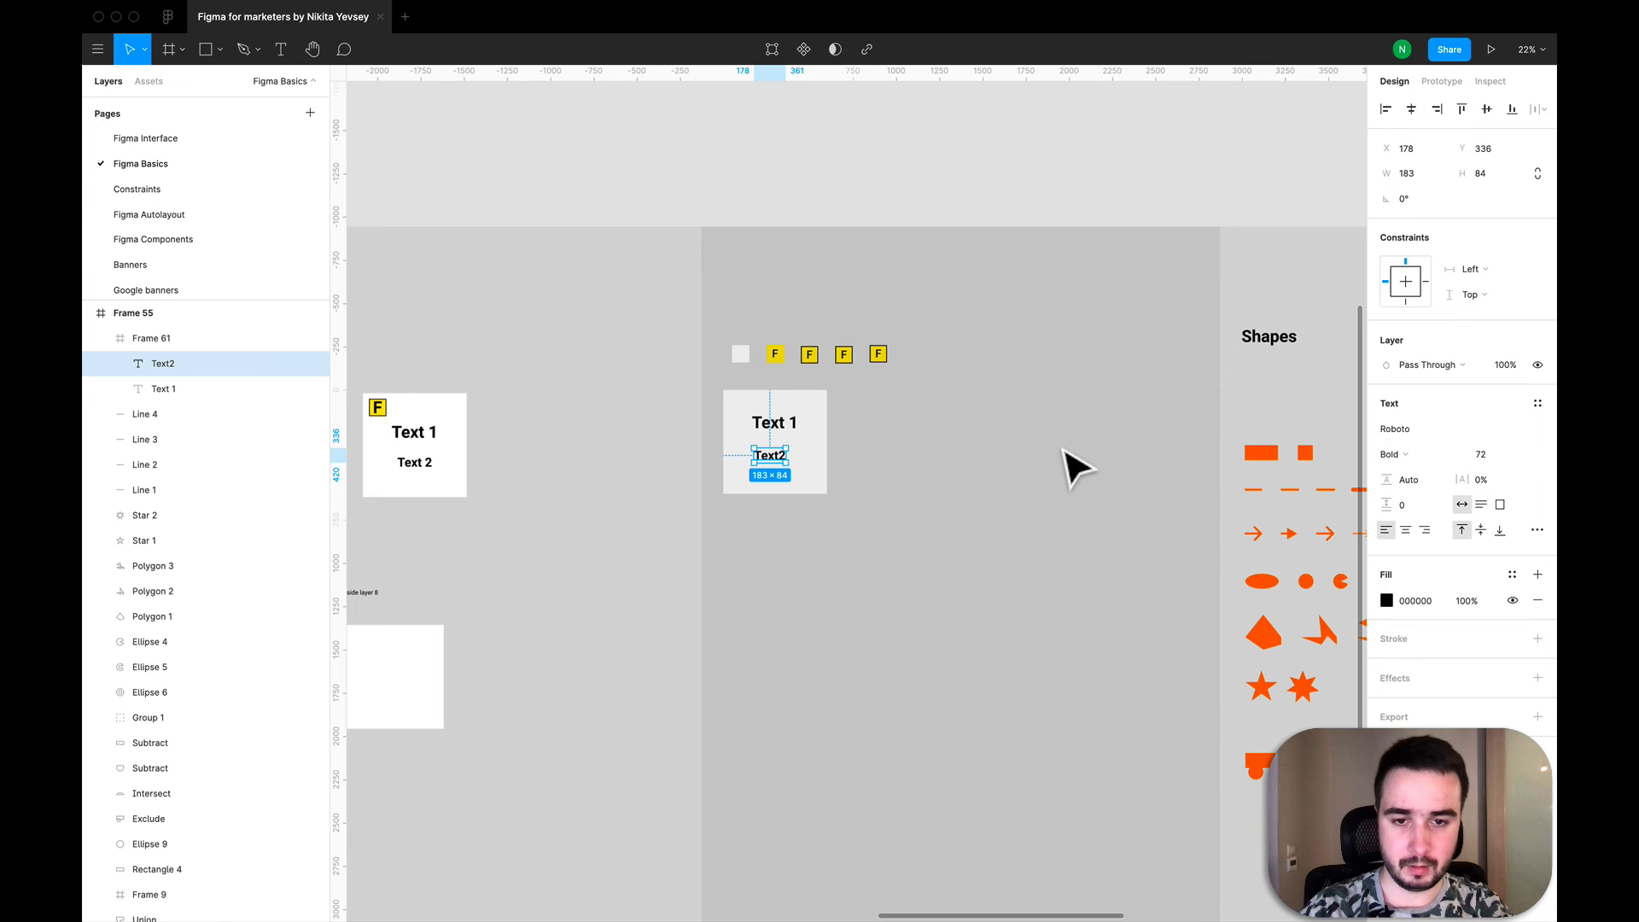
{"action": "left_click", "coordinate": [868, 446]}
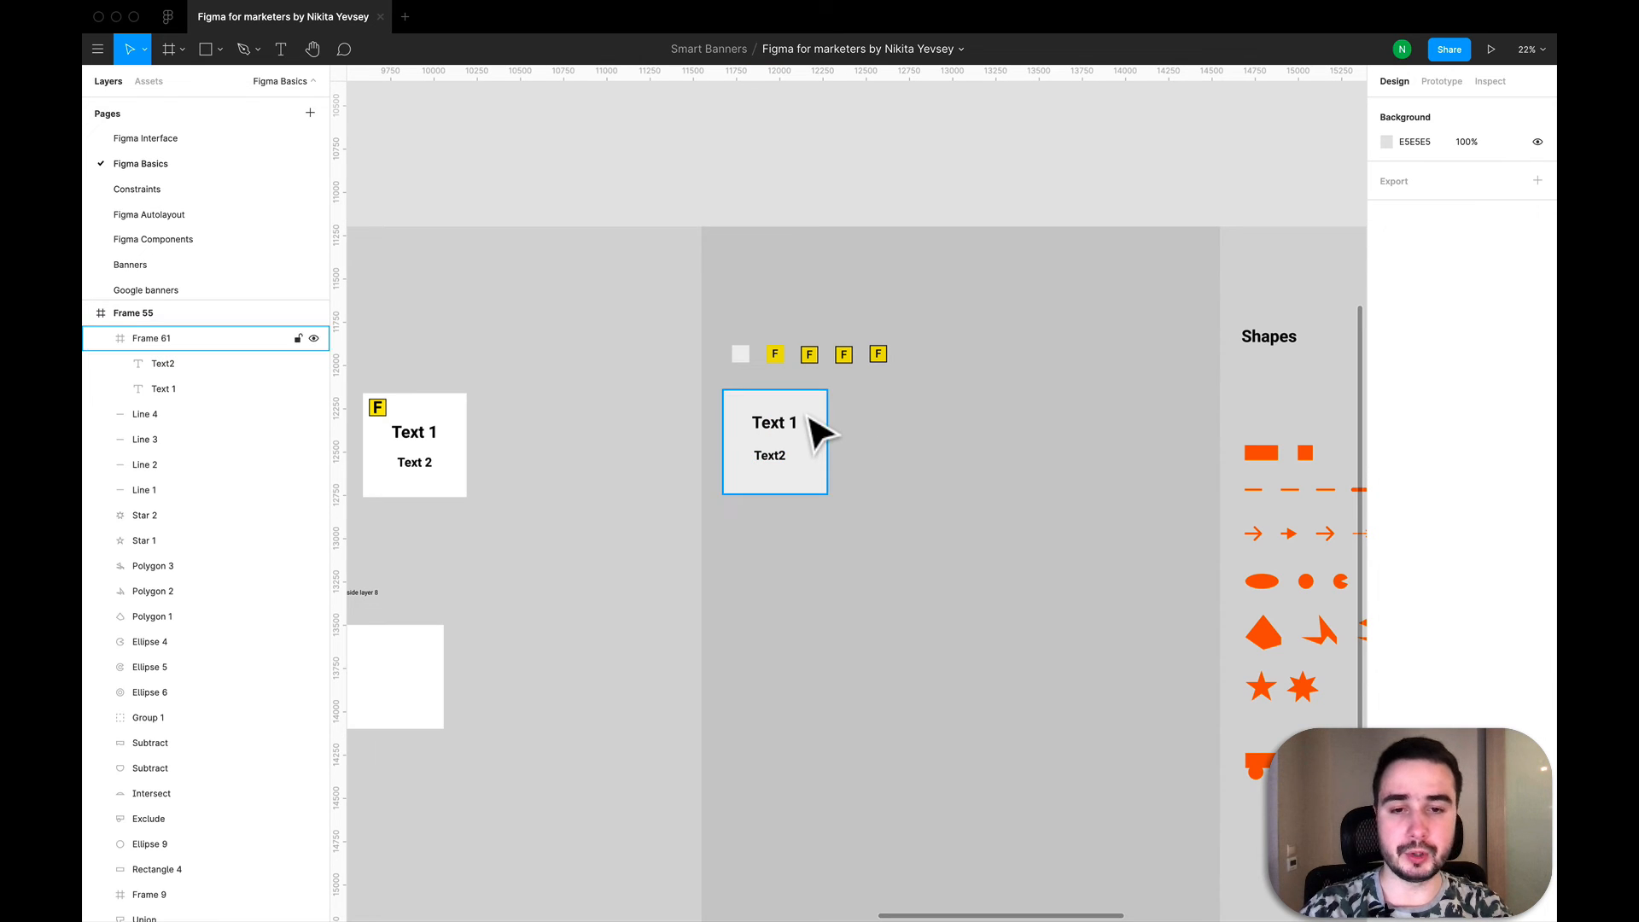
- Duplicate the 600 by 600 frame with its texts and place the copy beside the original at about X 16195, Y 944
{"action": "left_click", "coordinate": [816, 431]}
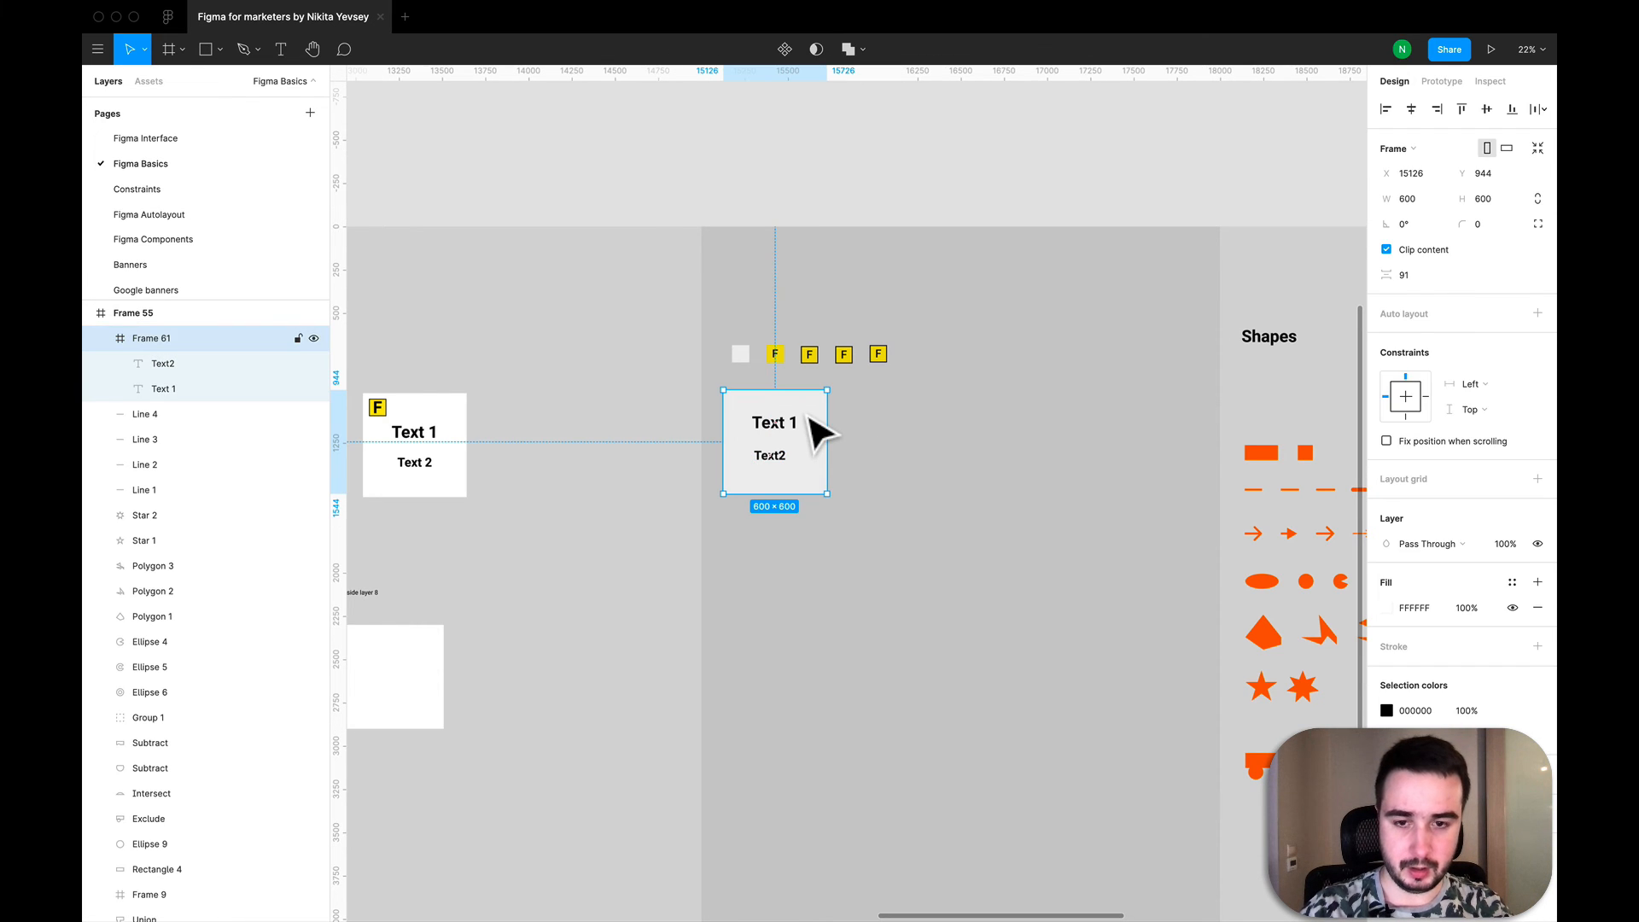
{"action": "key", "text": "super+v"}
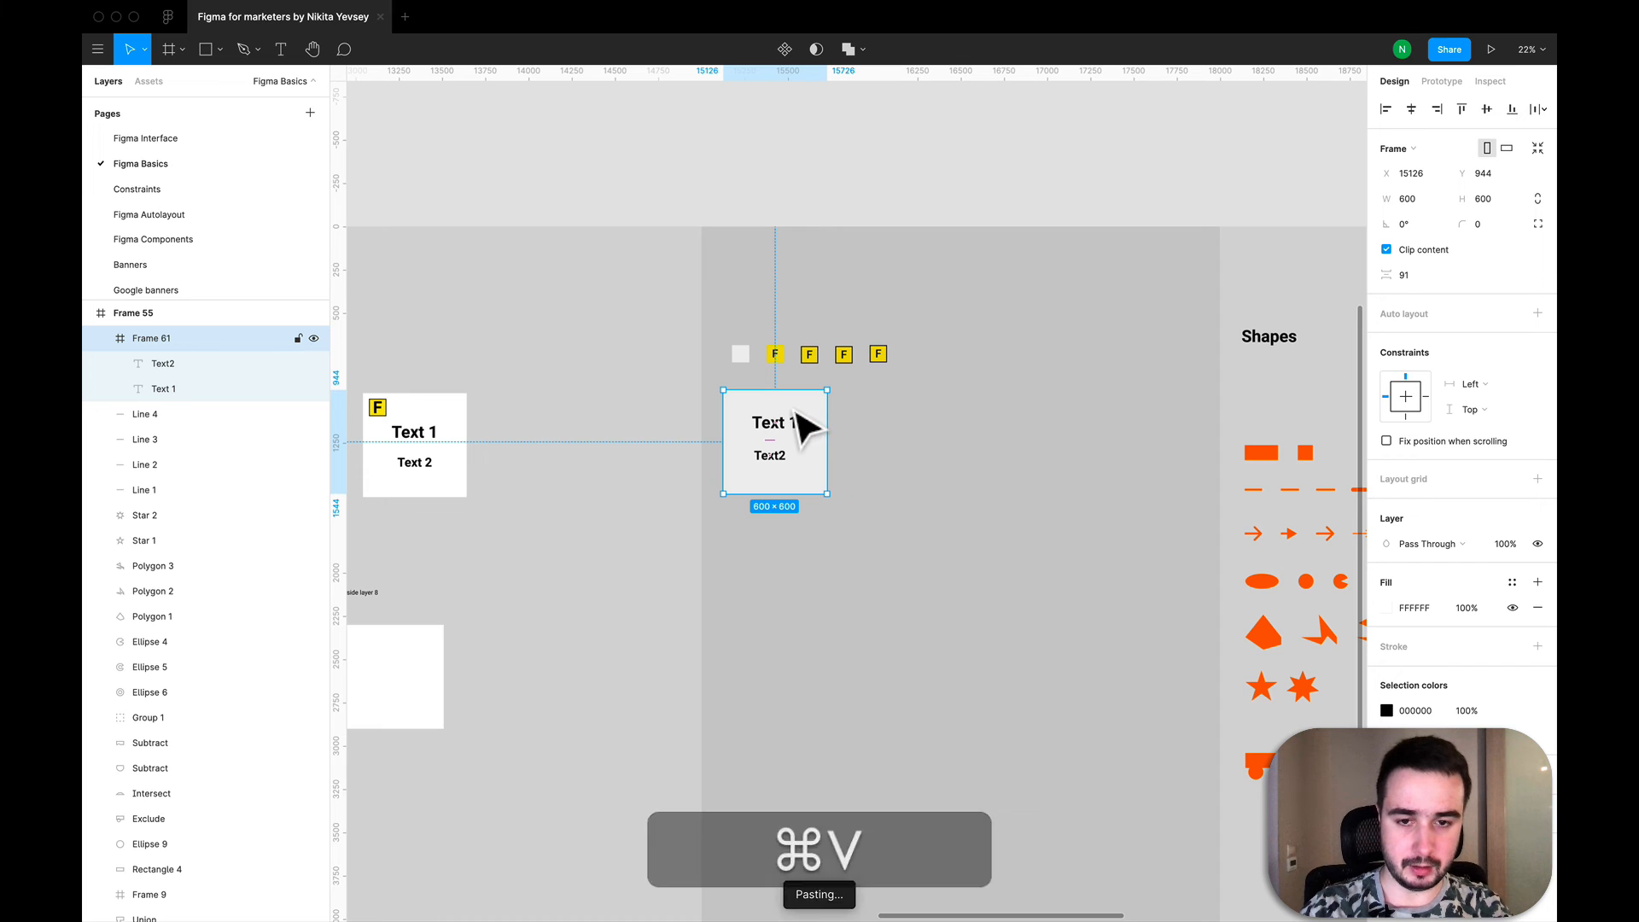
{"action": "left_click_drag", "start_coordinate": [797, 411], "coordinate": [982, 416]}
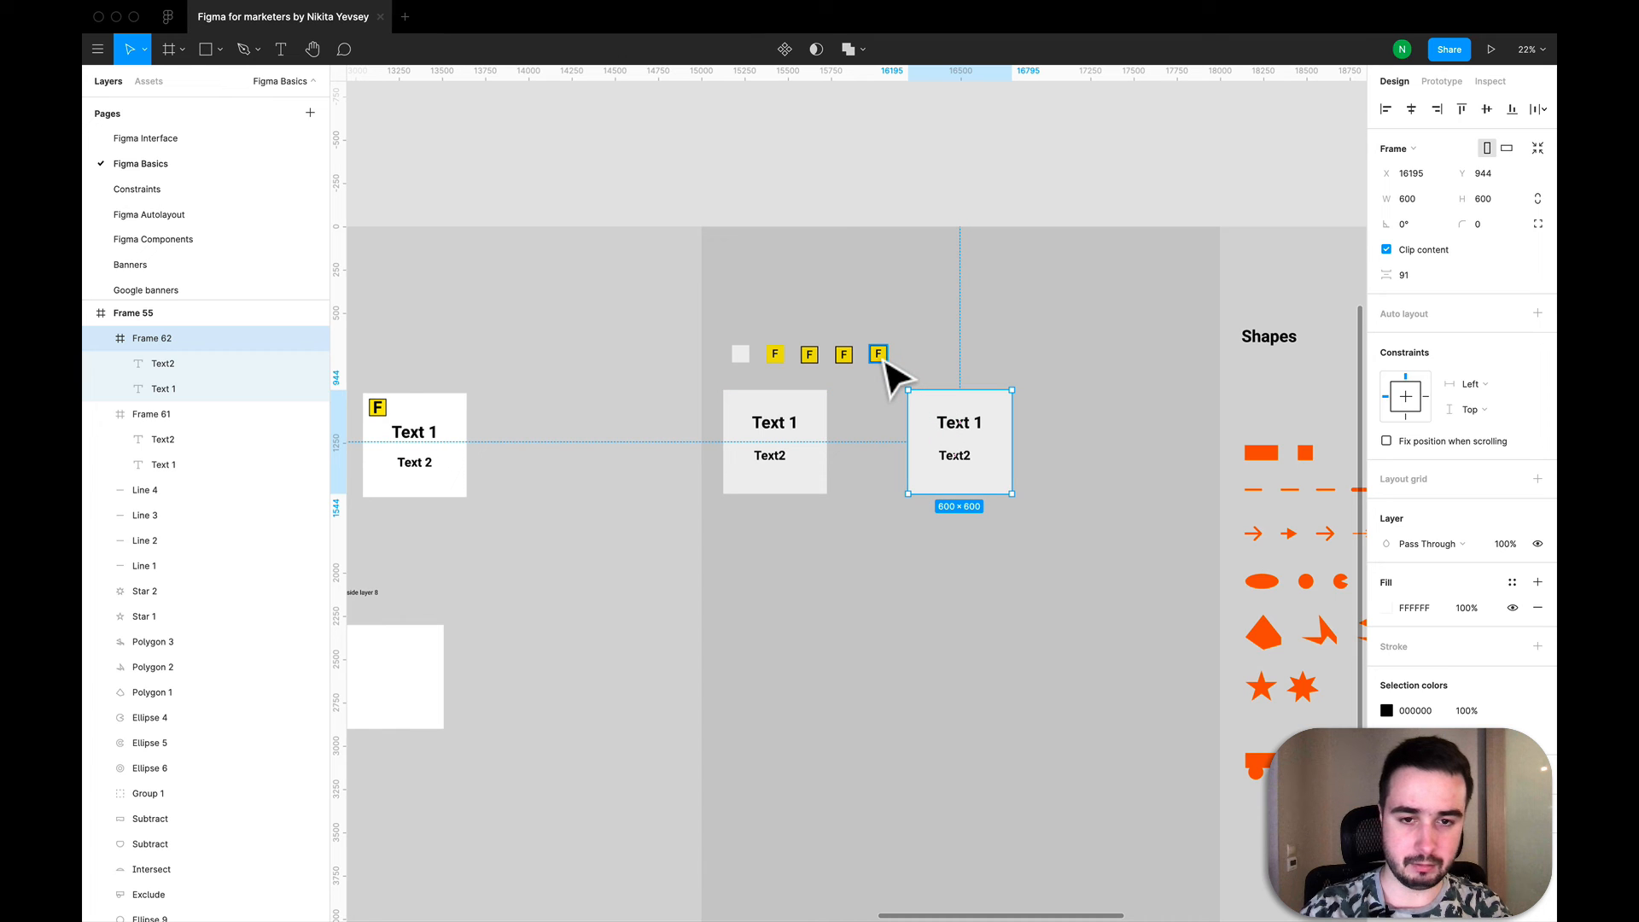
- Nest the last small yellow F frame of the row inside the duplicated 600 by 600 frame at about X 434, Y 46
{"action": "left_click", "coordinate": [883, 357]}
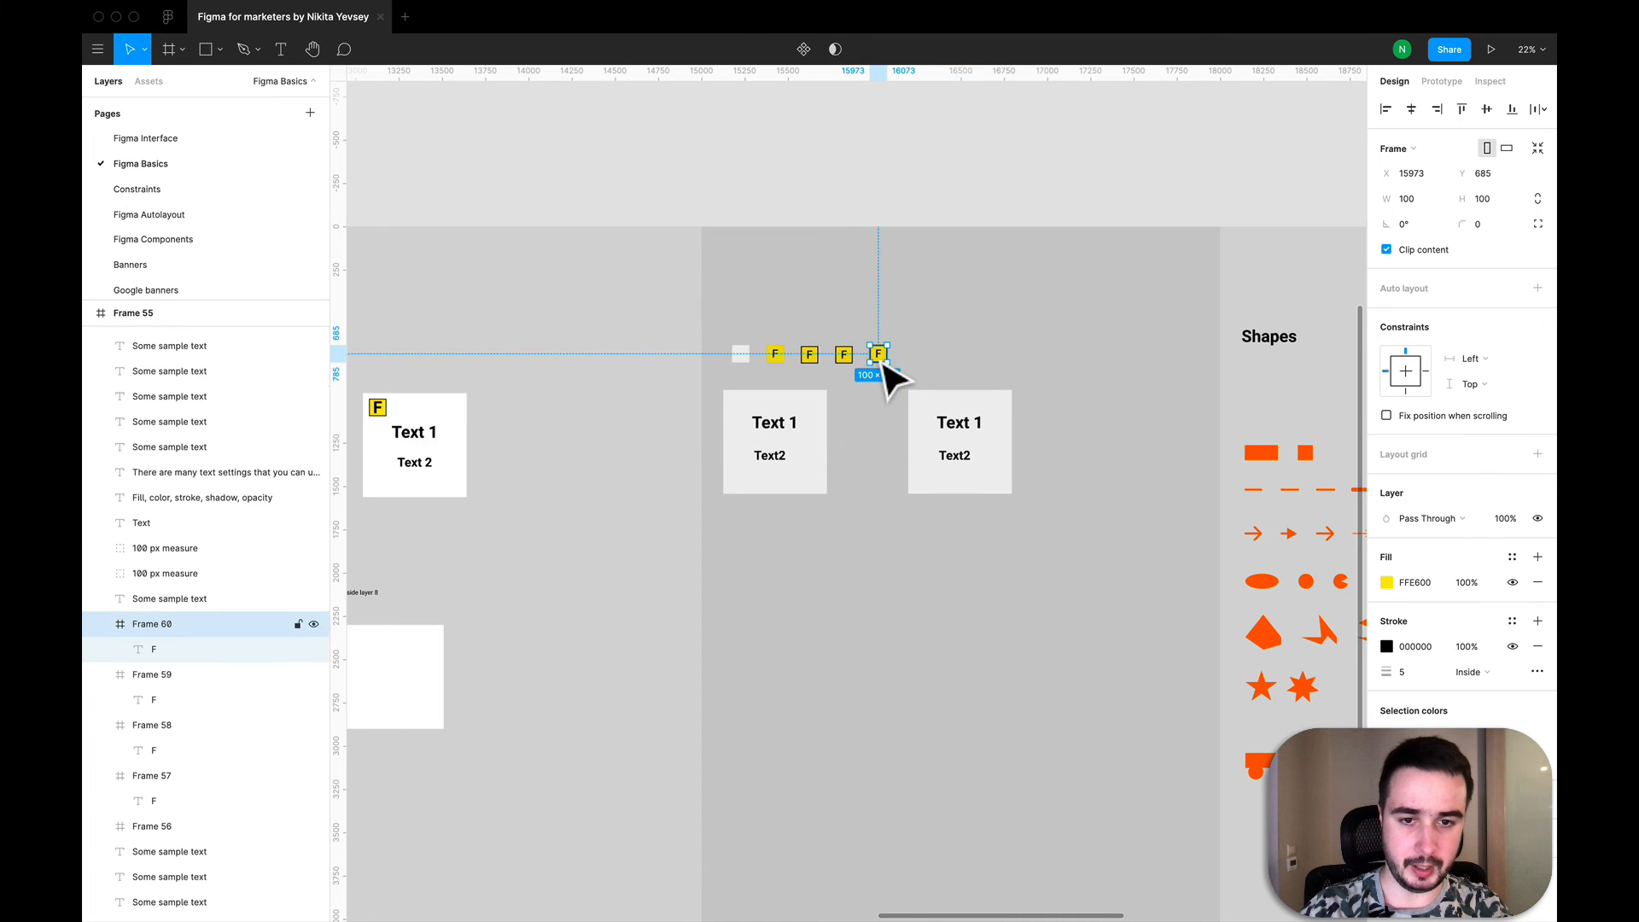
{"action": "scroll", "coordinate": [884, 359], "scroll_direction": "up", "scroll_amount": 3}
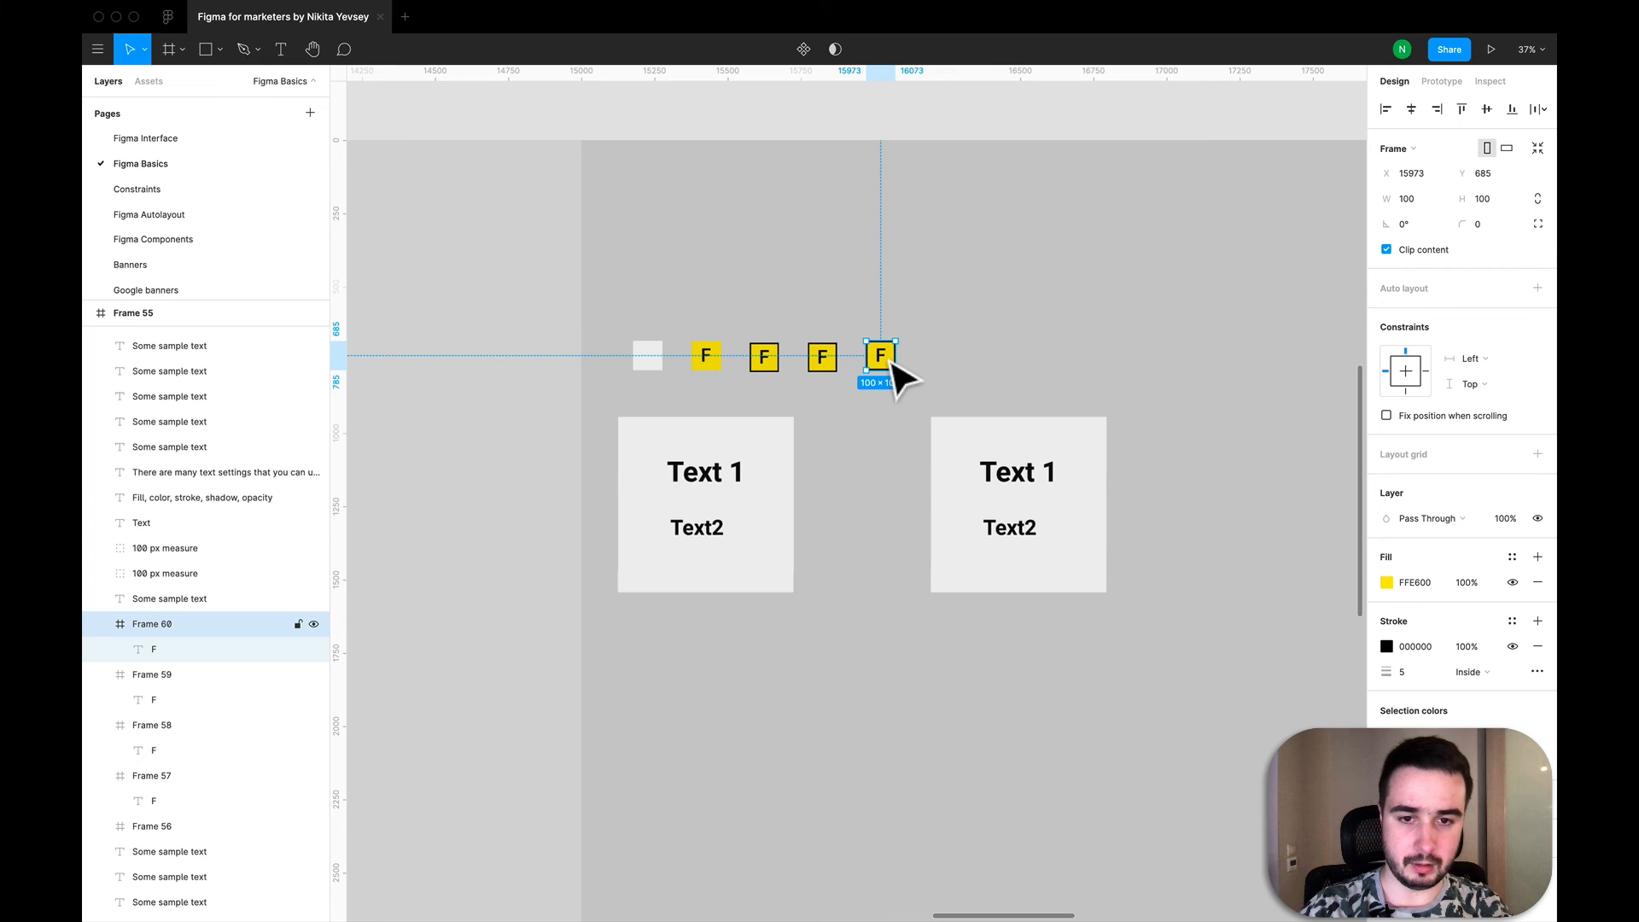
{"action": "left_click_drag", "start_coordinate": [888, 361], "coordinate": [1084, 453]}
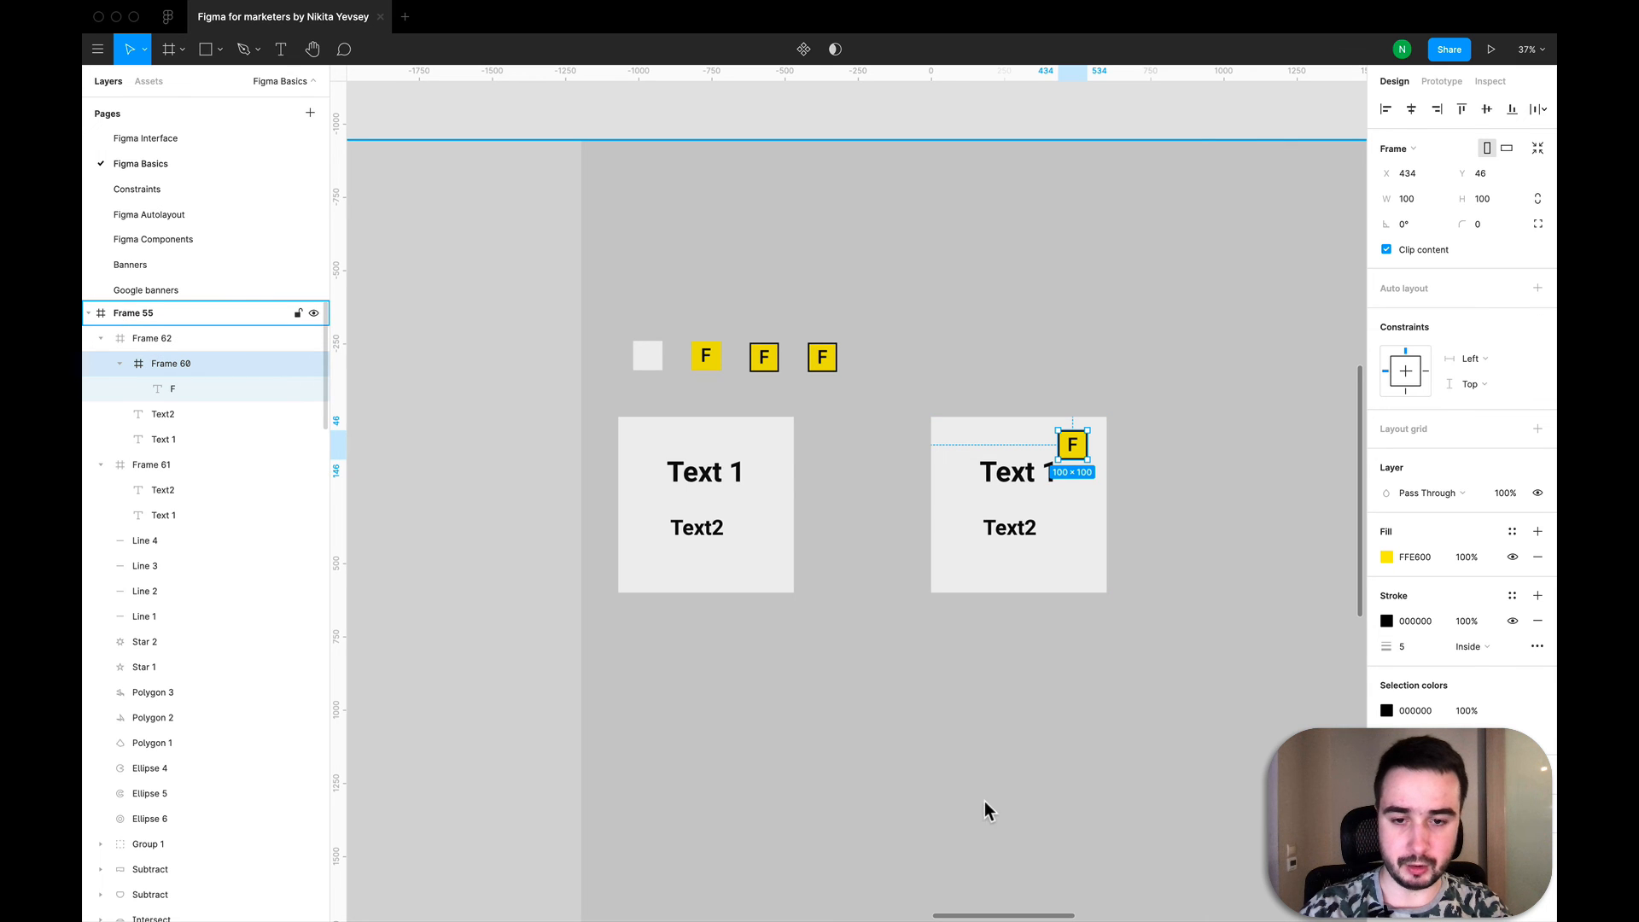
- Copy the yellow square, "Drag me" text, maldives image and white Frame 8 from the Frames examples into the practice column, below the 600 by 600 frames
{"action": "scroll", "coordinate": [985, 810], "scroll_direction": "down", "scroll_amount": 10}
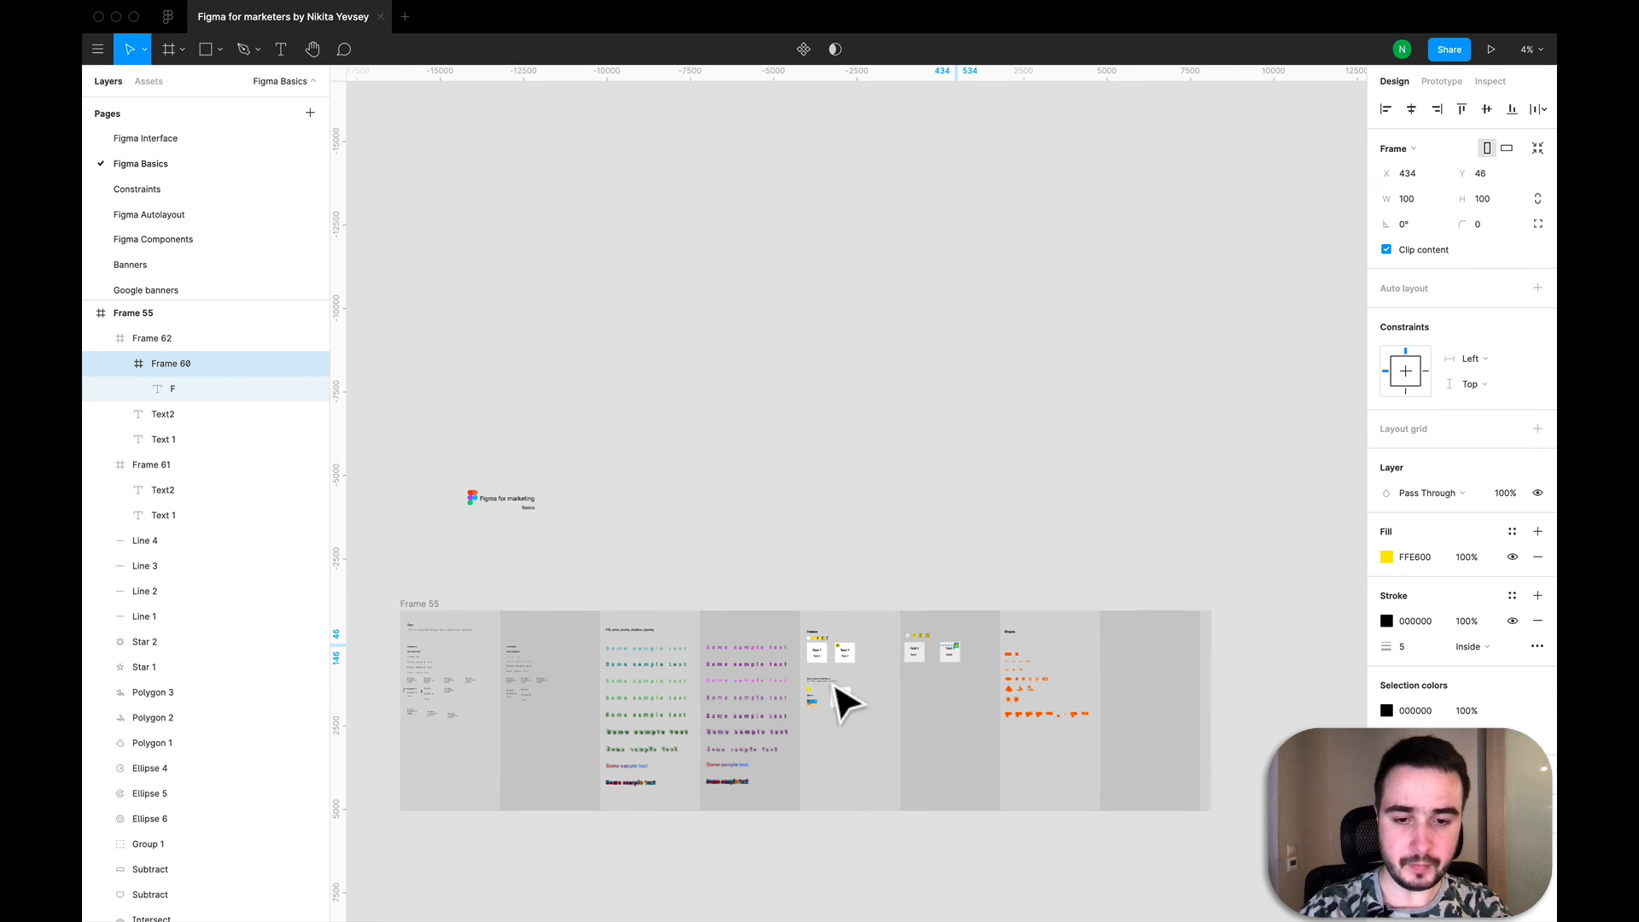
{"action": "scroll", "coordinate": [840, 699], "scroll_direction": "up", "scroll_amount": 8}
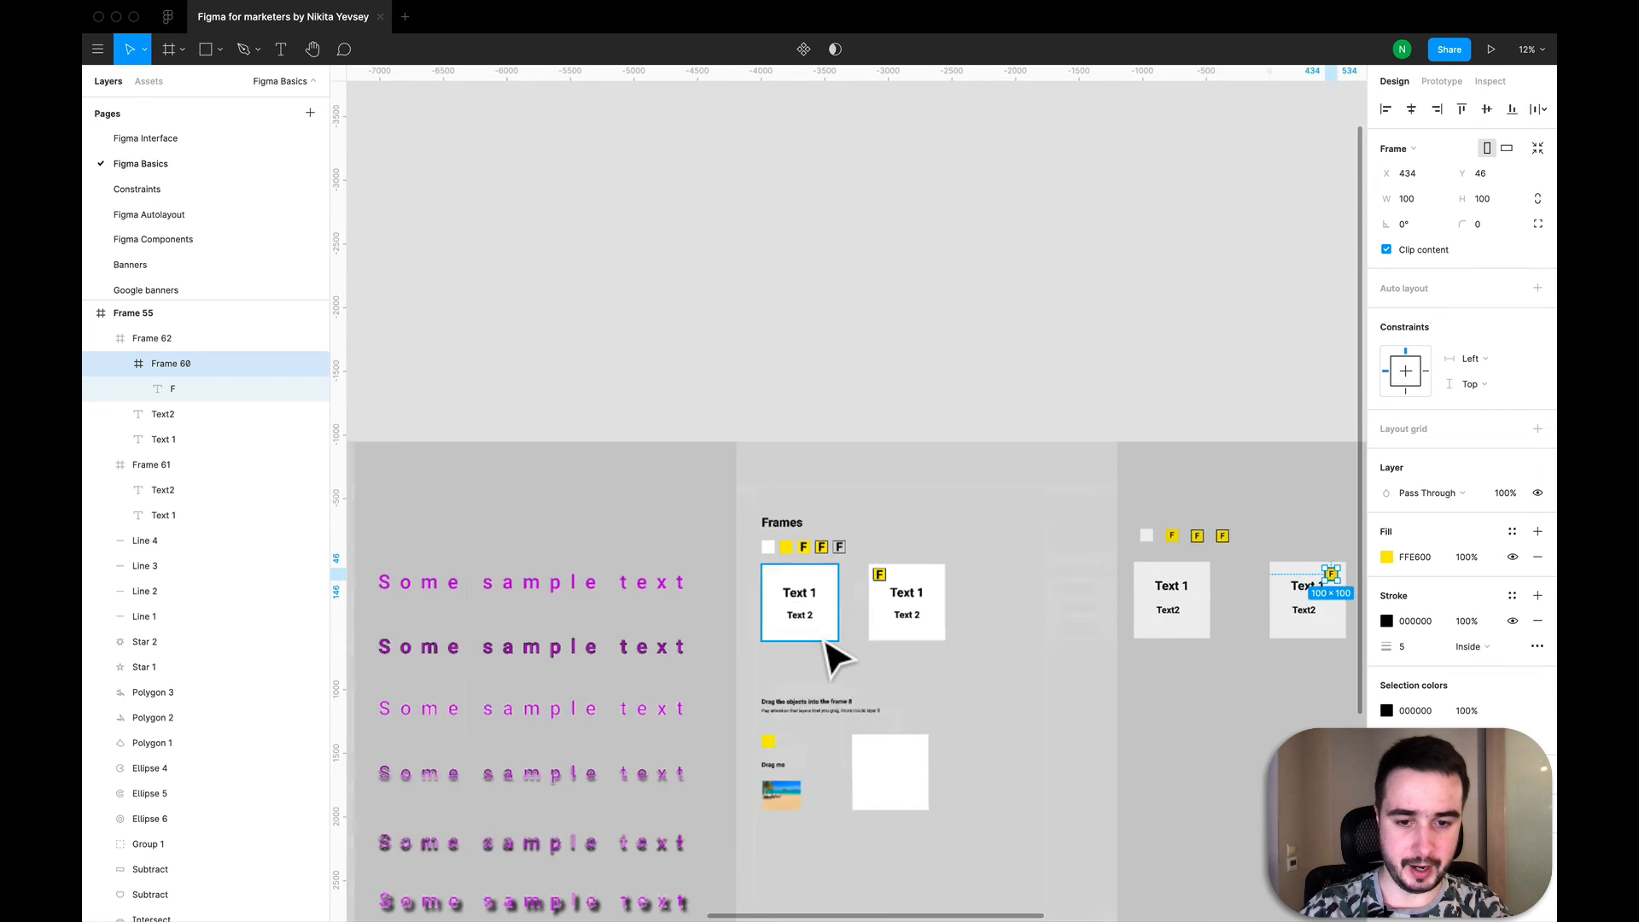
{"action": "scroll", "coordinate": [832, 657], "scroll_direction": "down", "scroll_amount": 3}
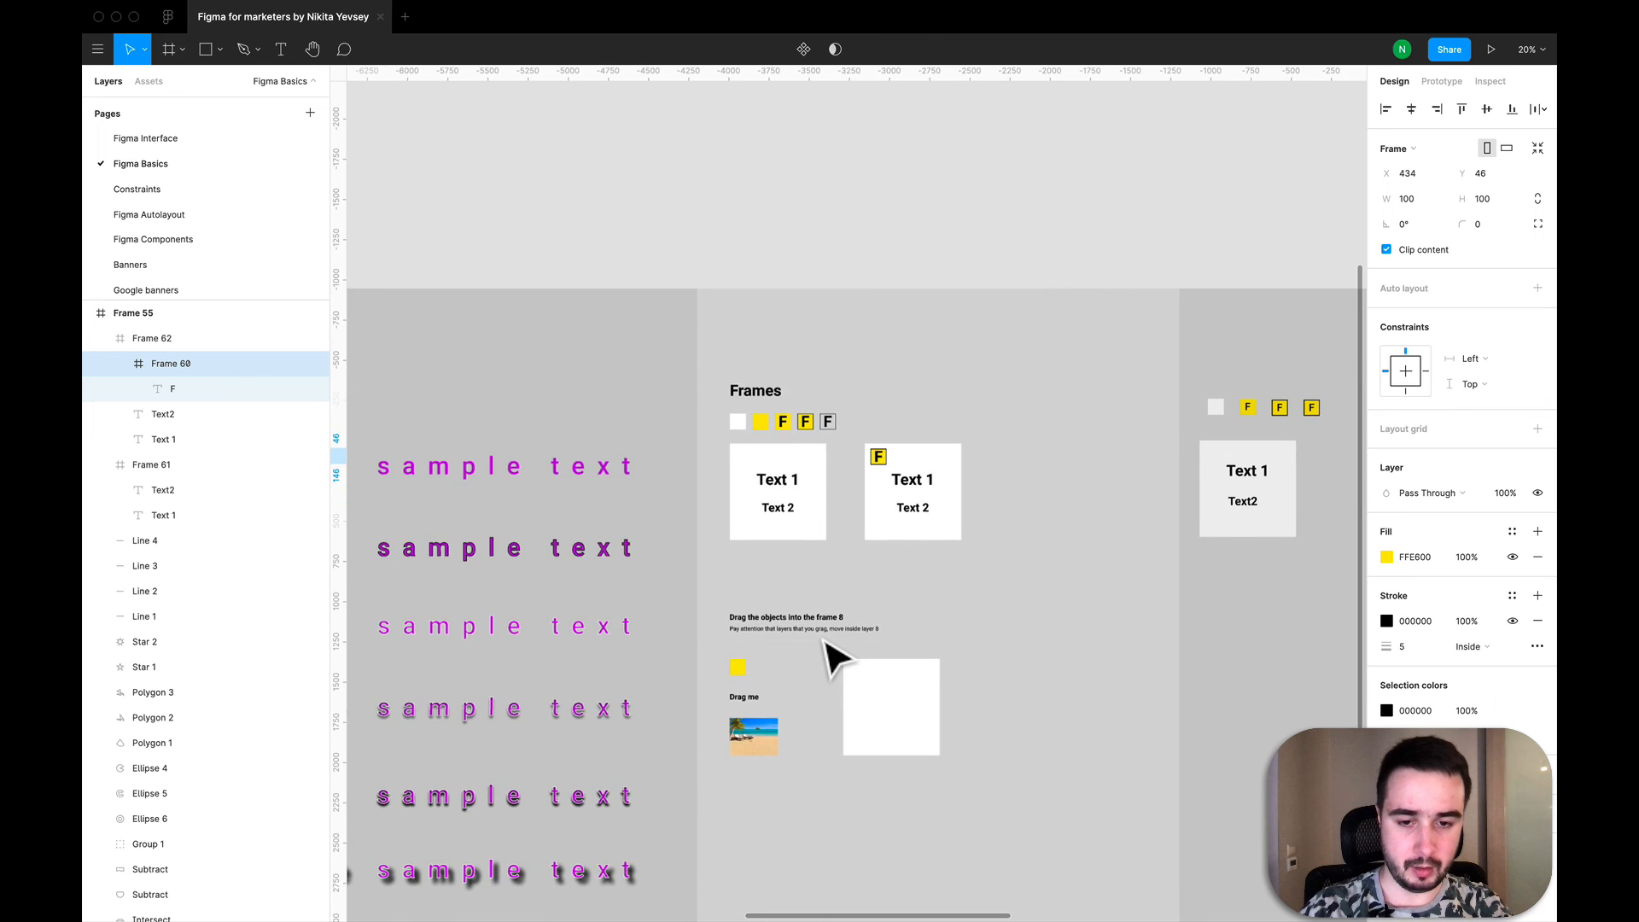
{"action": "scroll", "coordinate": [834, 657], "scroll_direction": "down", "scroll_amount": 3}
{"action": "scroll", "coordinate": [835, 658], "scroll_direction": "right", "scroll_amount": 2}
{"action": "scroll", "coordinate": [835, 657], "scroll_direction": "up", "scroll_amount": 3}
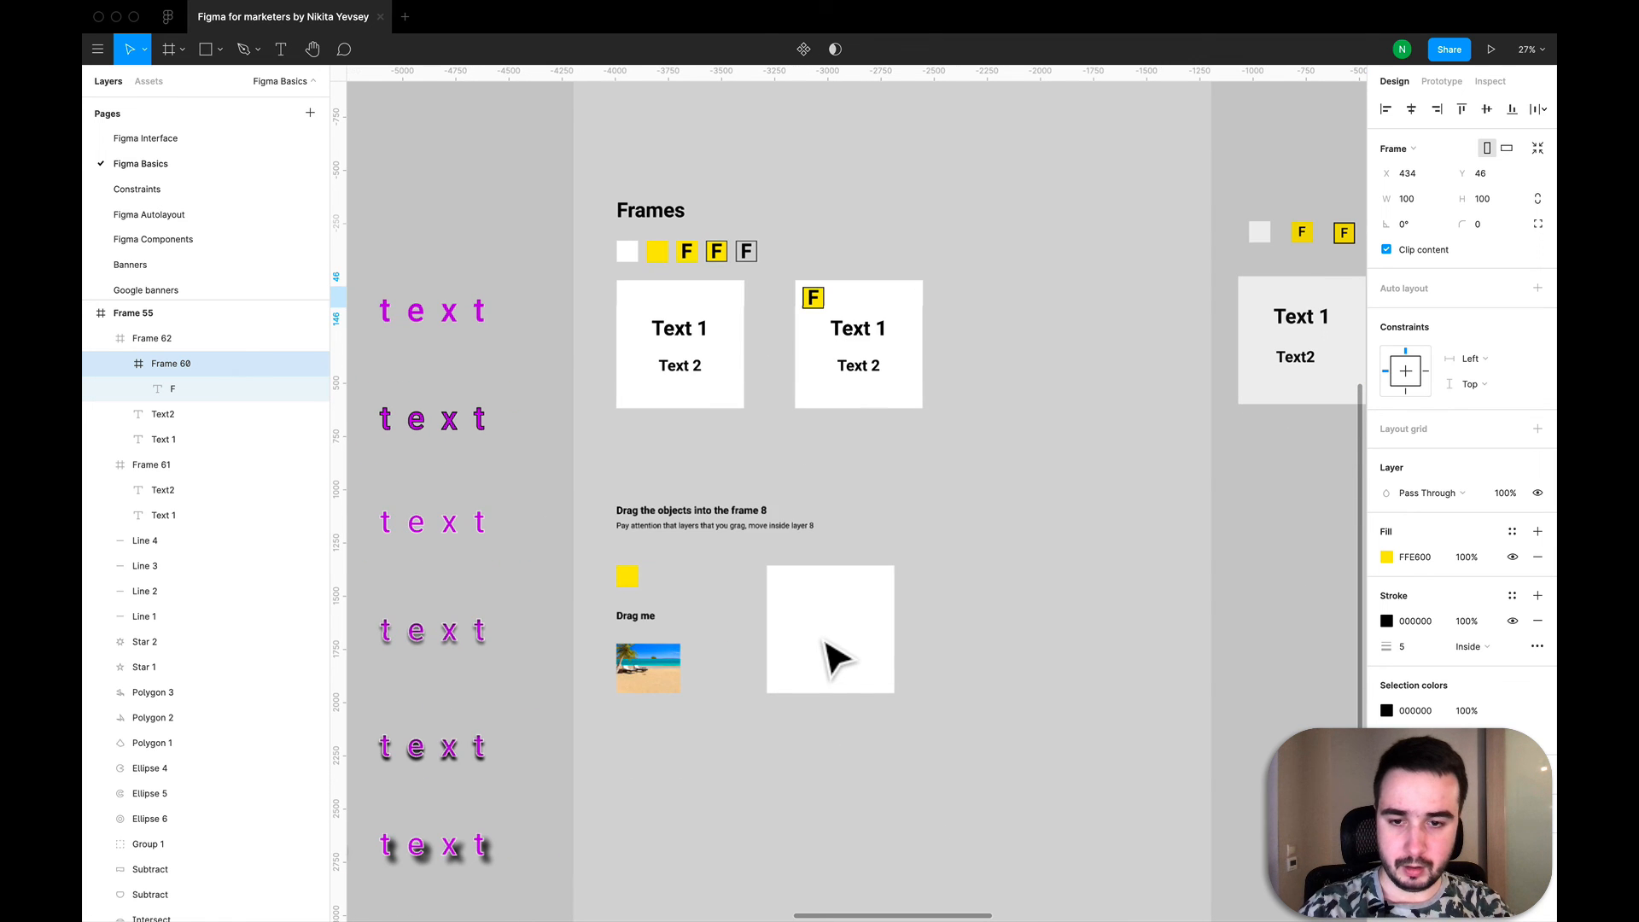
{"action": "scroll", "coordinate": [832, 657], "scroll_direction": "down", "scroll_amount": 2}
{"action": "scroll", "coordinate": [832, 658], "scroll_direction": "right", "scroll_amount": 2}
{"action": "scroll", "coordinate": [833, 657], "scroll_direction": "down", "scroll_amount": 5}
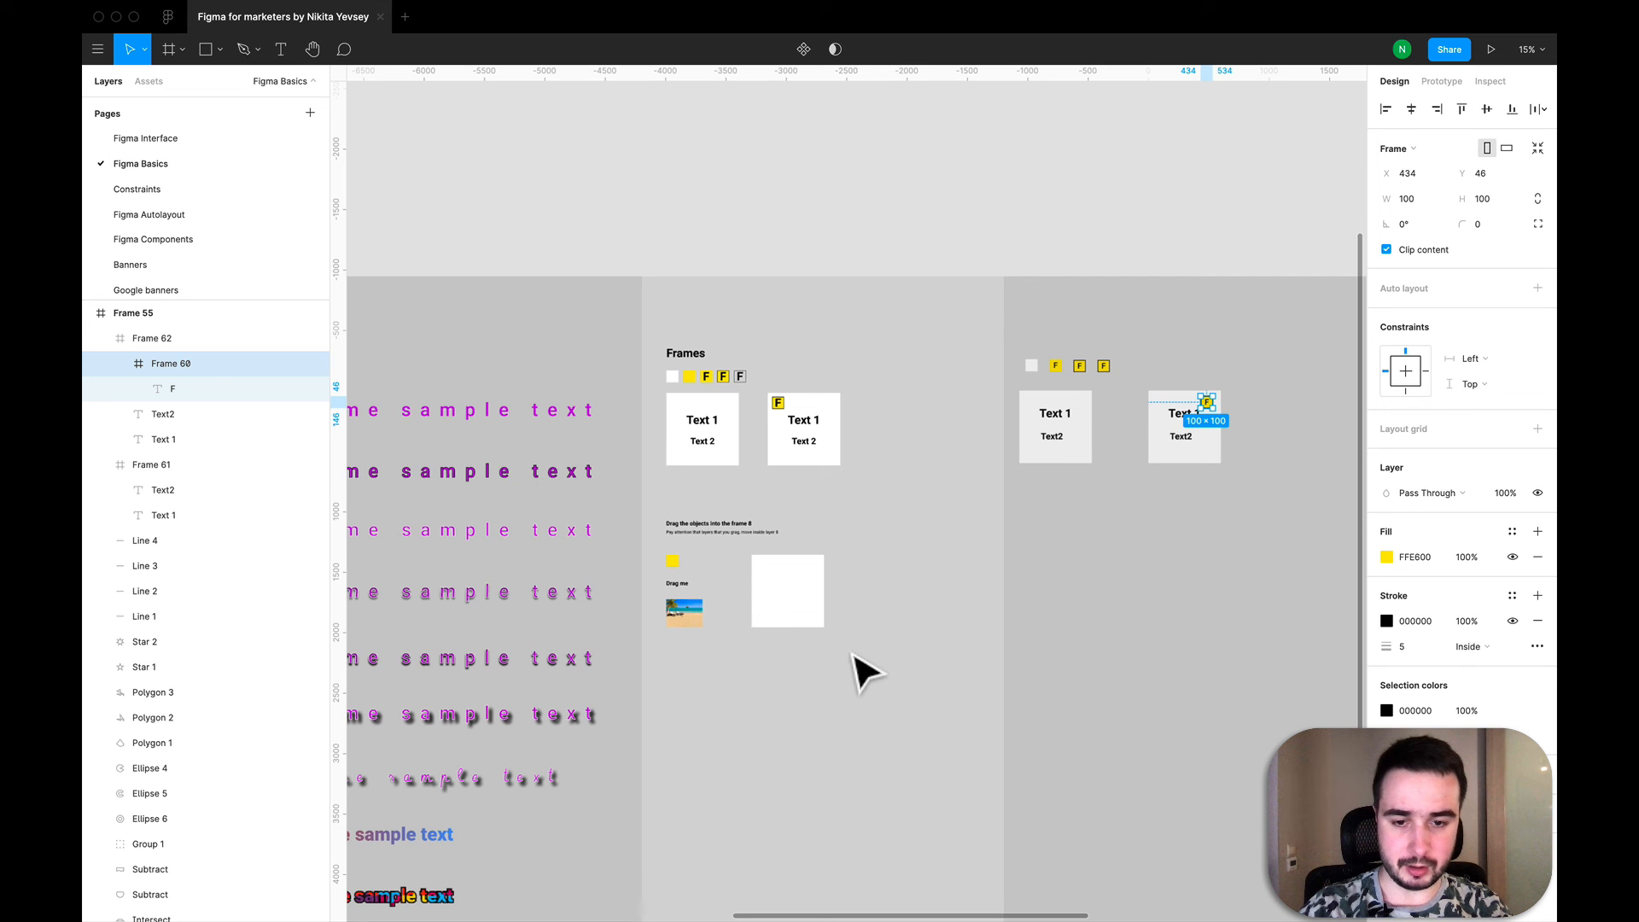
{"action": "left_click_drag", "start_coordinate": [844, 646], "coordinate": [661, 551]}
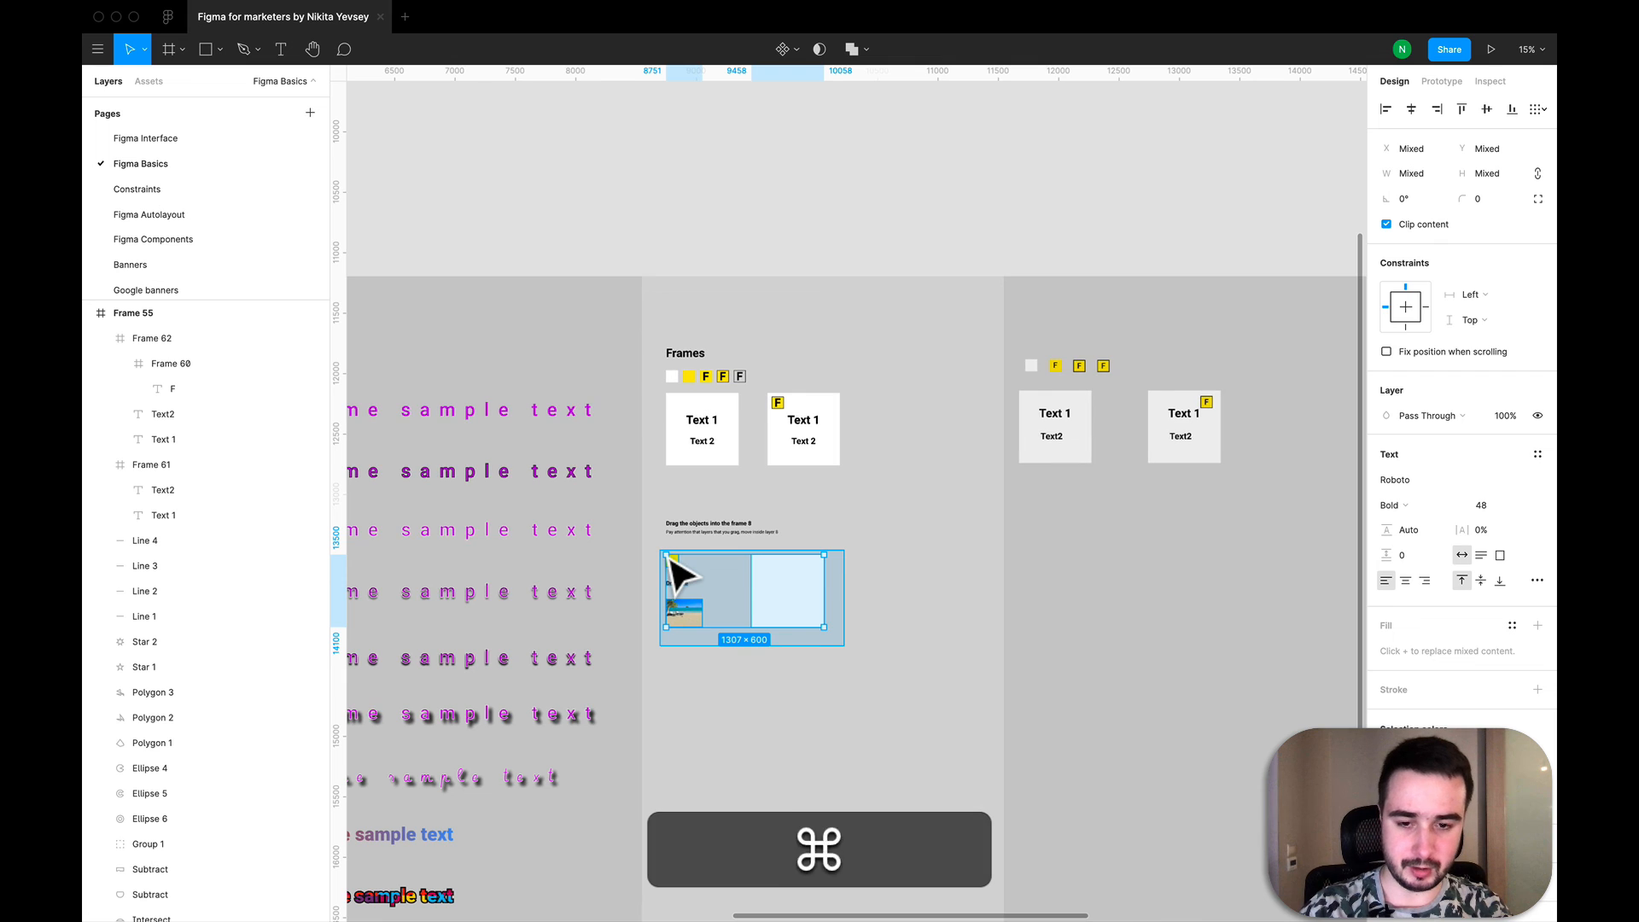
{"action": "key", "text": "super+v"}
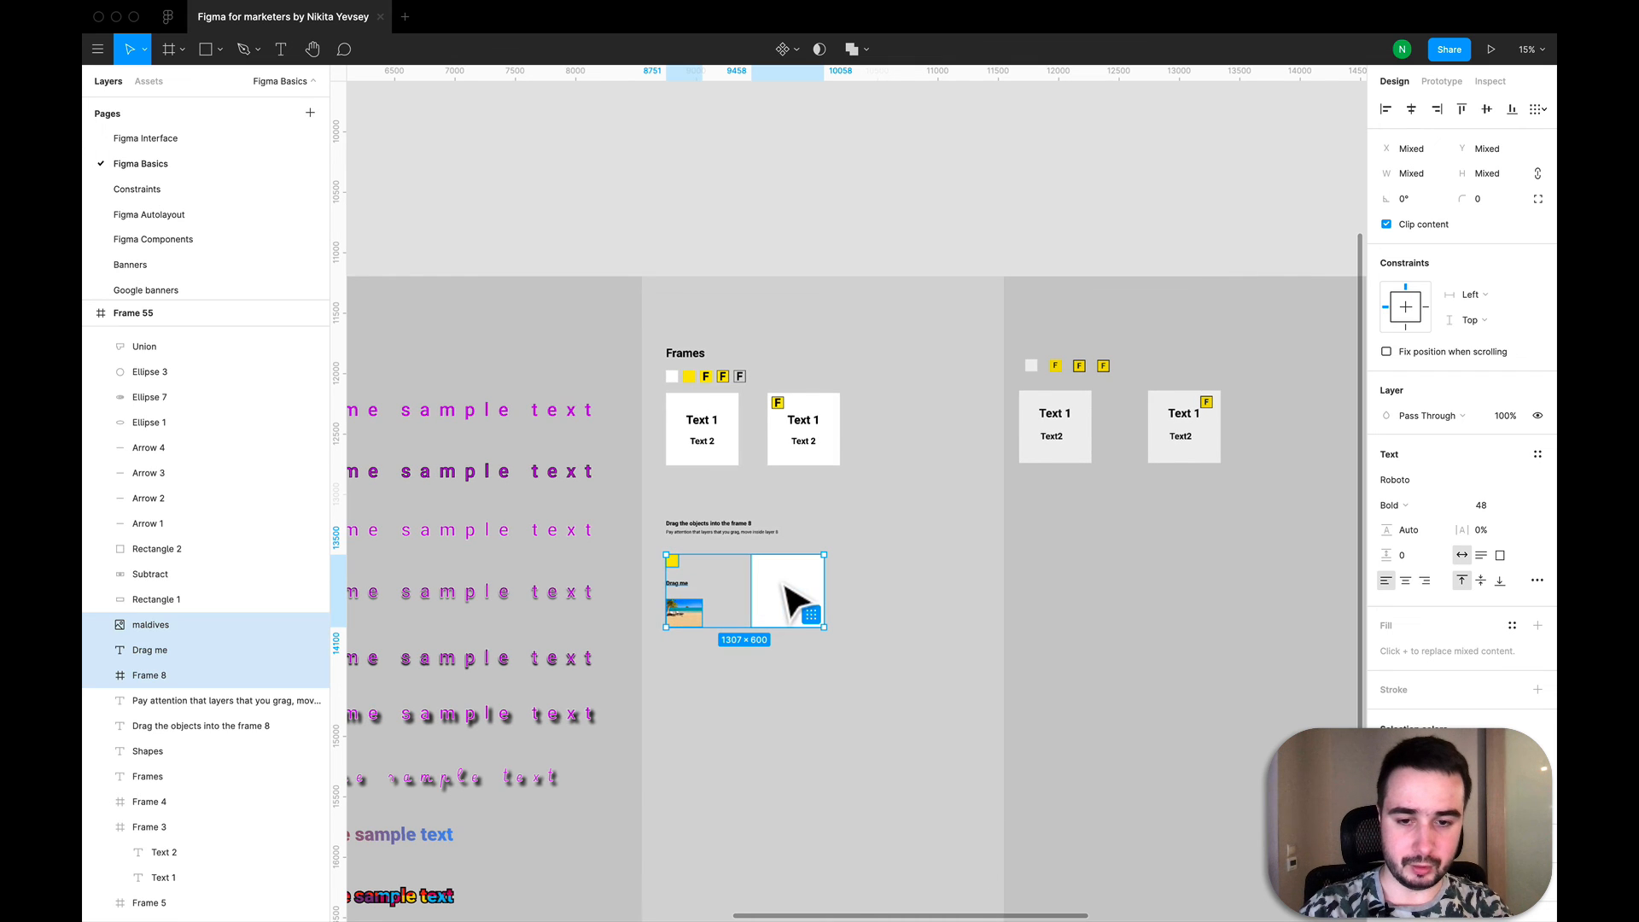
{"action": "left_click_drag", "start_coordinate": [990, 584], "coordinate": [1205, 589]}
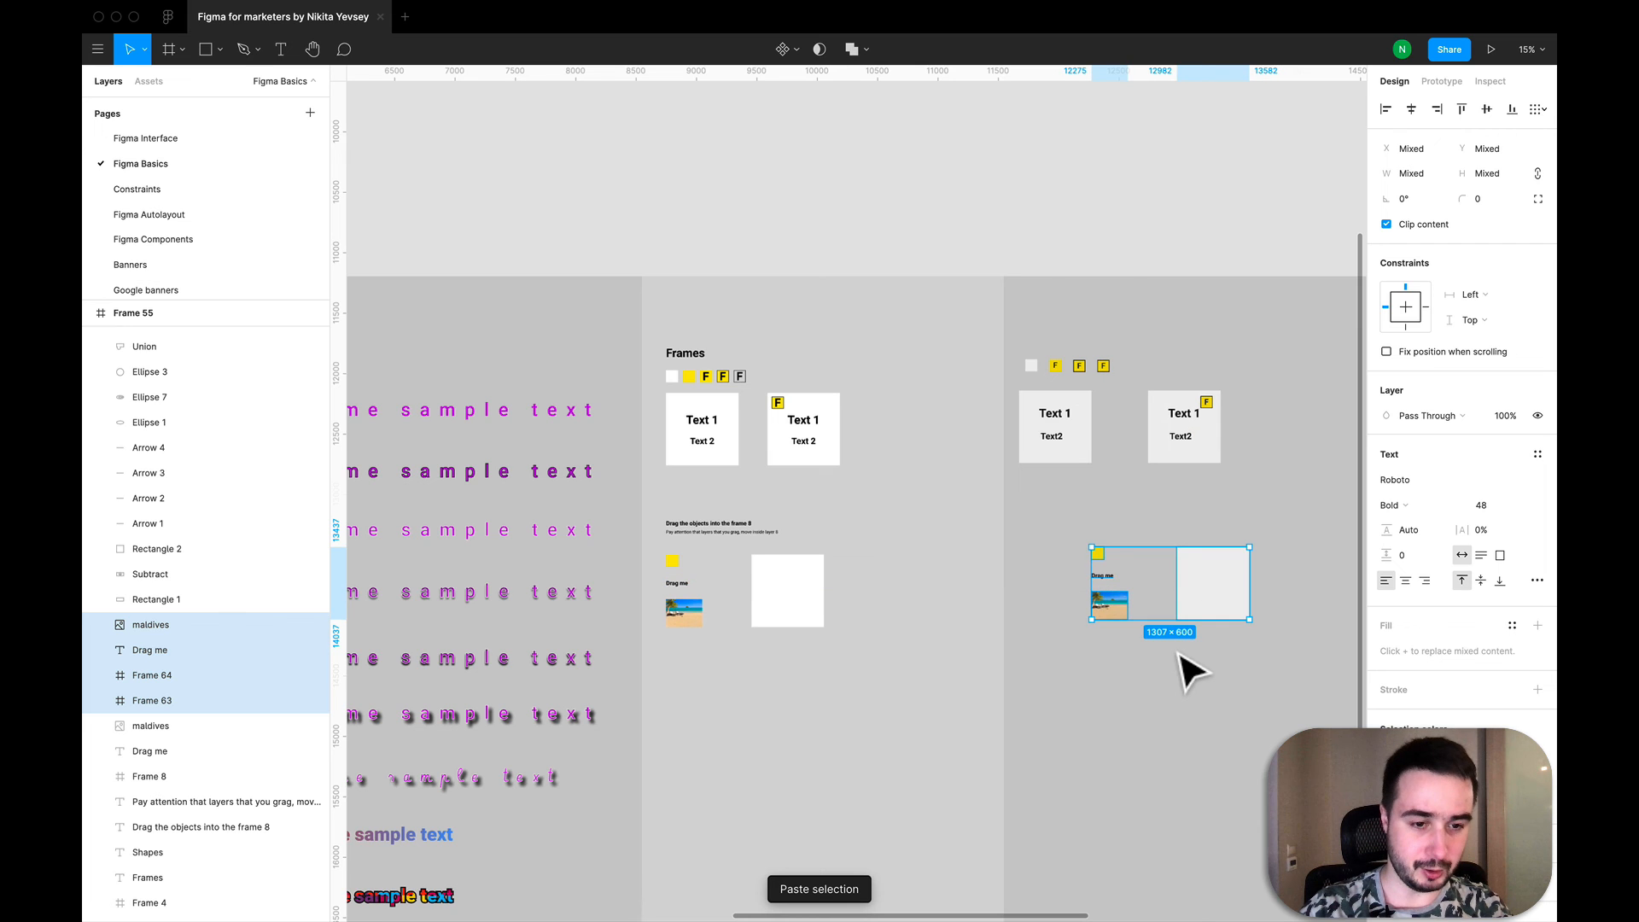
{"action": "left_click", "coordinate": [1134, 679]}
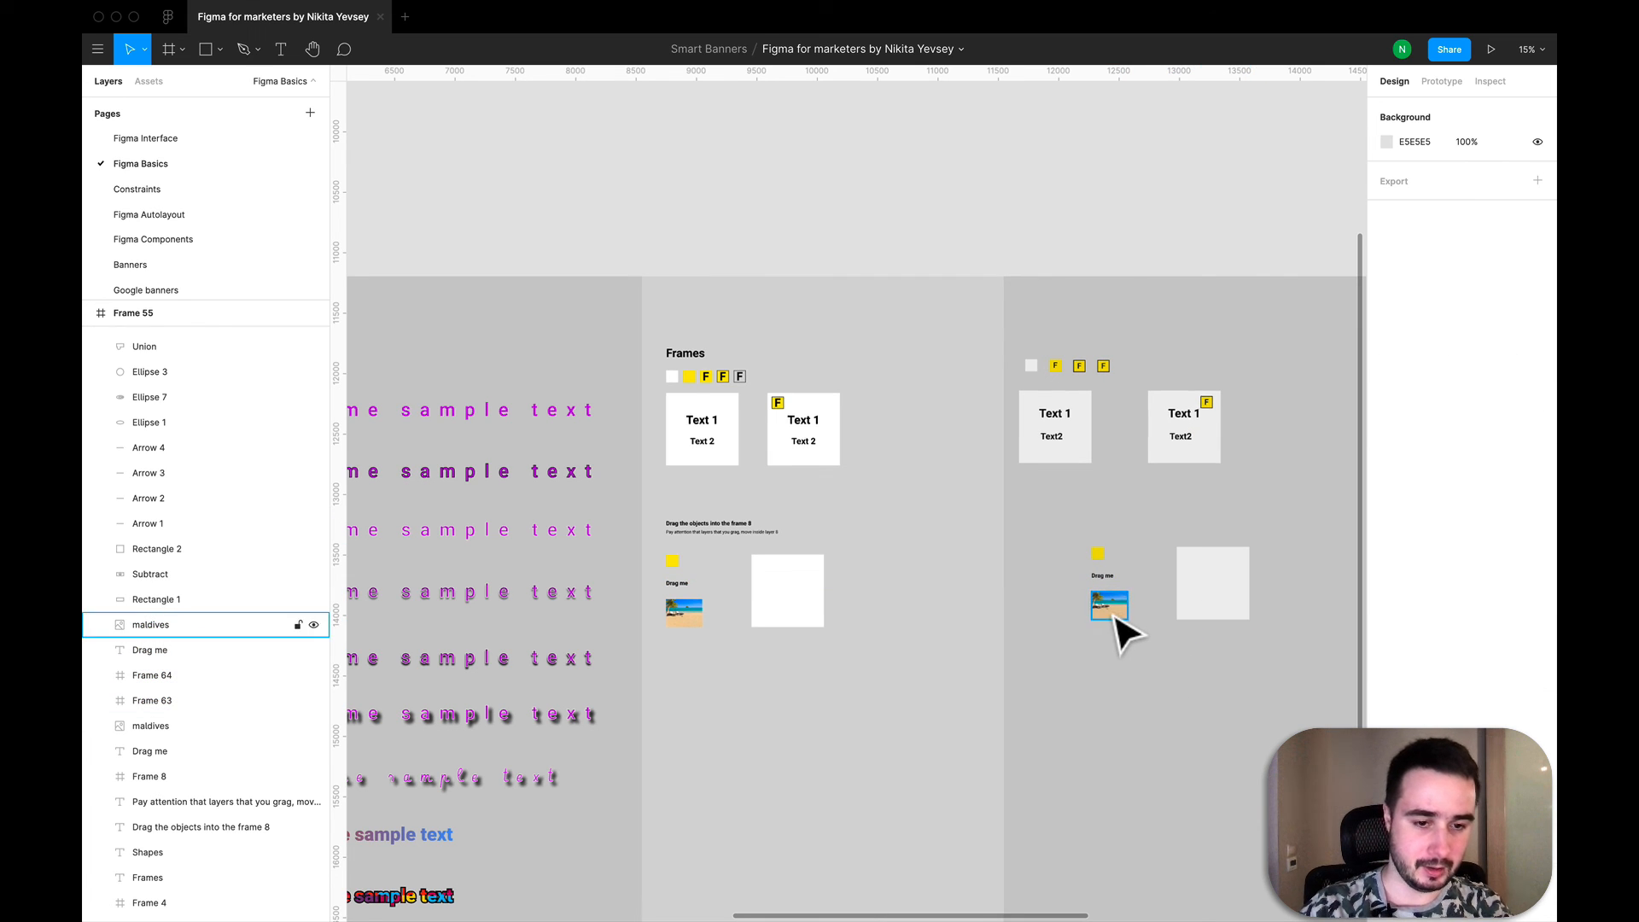
- Move the copied maldives image inside the copied white frame, at about X 146, Y 328
{"action": "left_click", "coordinate": [1116, 612]}
{"action": "left_click_drag", "start_coordinate": [1116, 621], "coordinate": [1224, 614]}
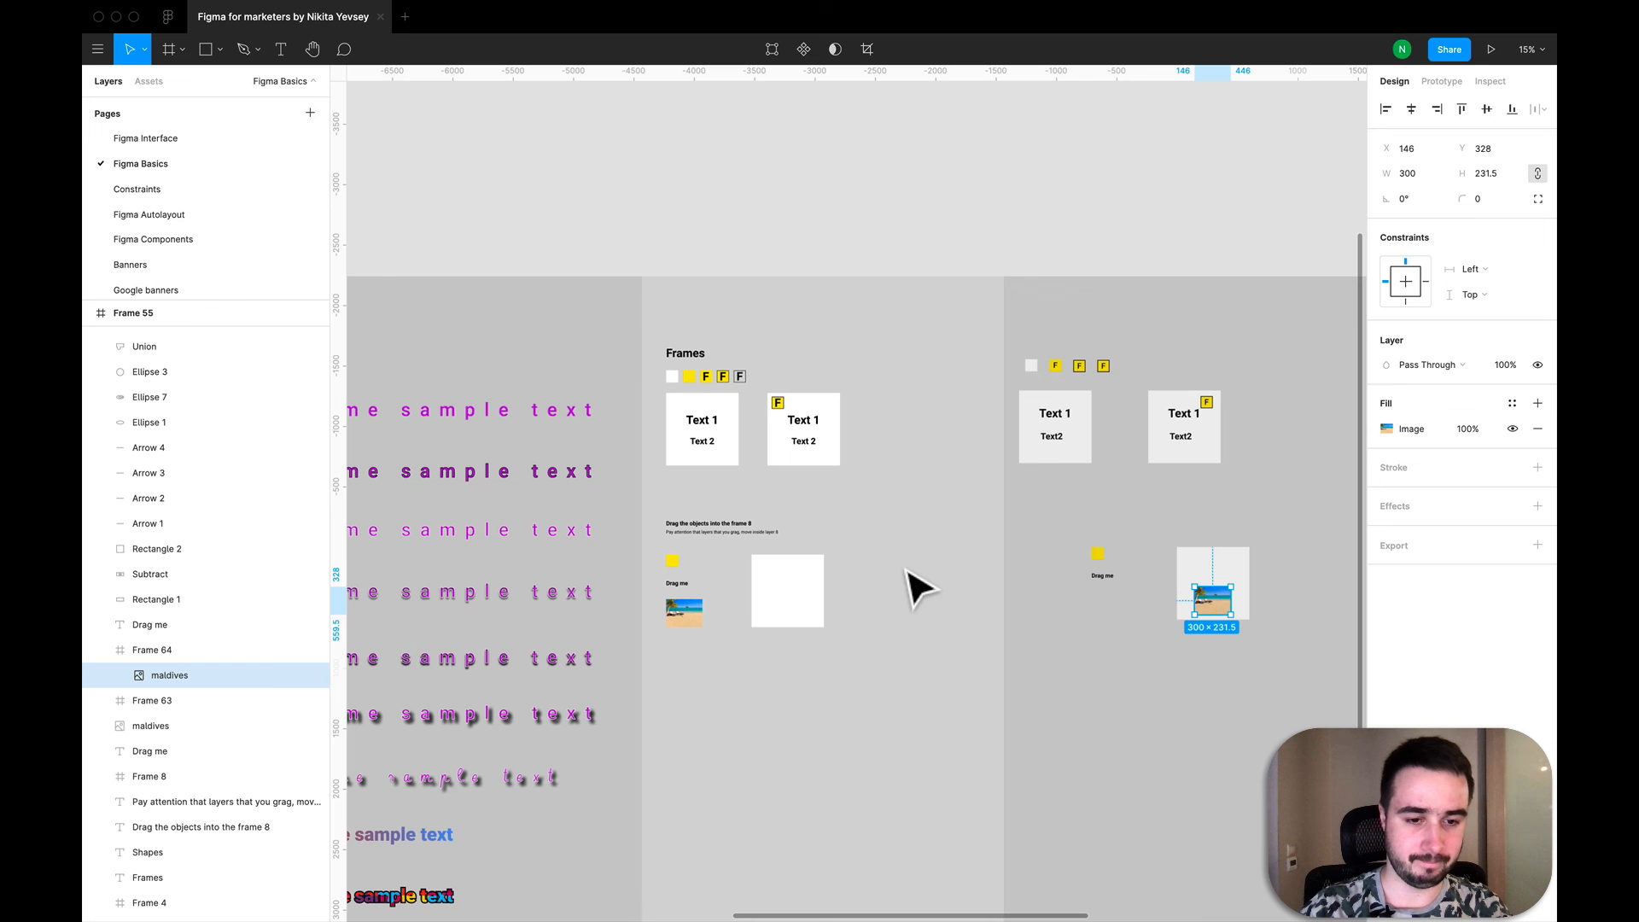
{"action": "scroll", "coordinate": [915, 586], "scroll_direction": "right", "scroll_amount": 3}
{"action": "scroll", "coordinate": [915, 586], "scroll_direction": "left", "scroll_amount": 2}
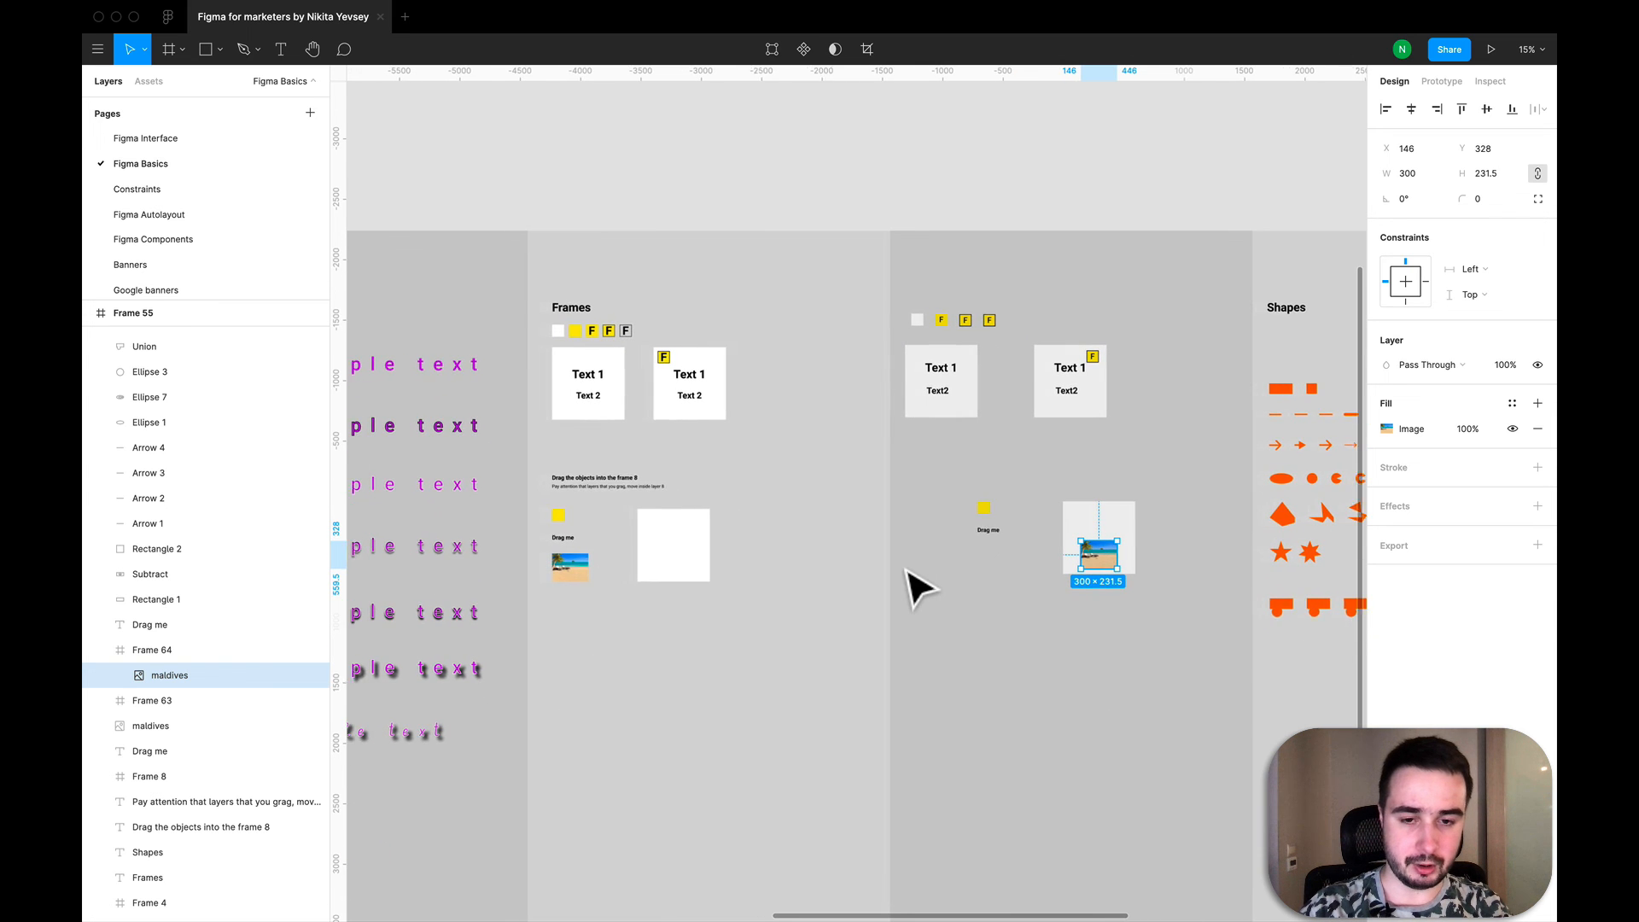
{"action": "scroll", "coordinate": [915, 586], "scroll_direction": "left", "scroll_amount": 2}
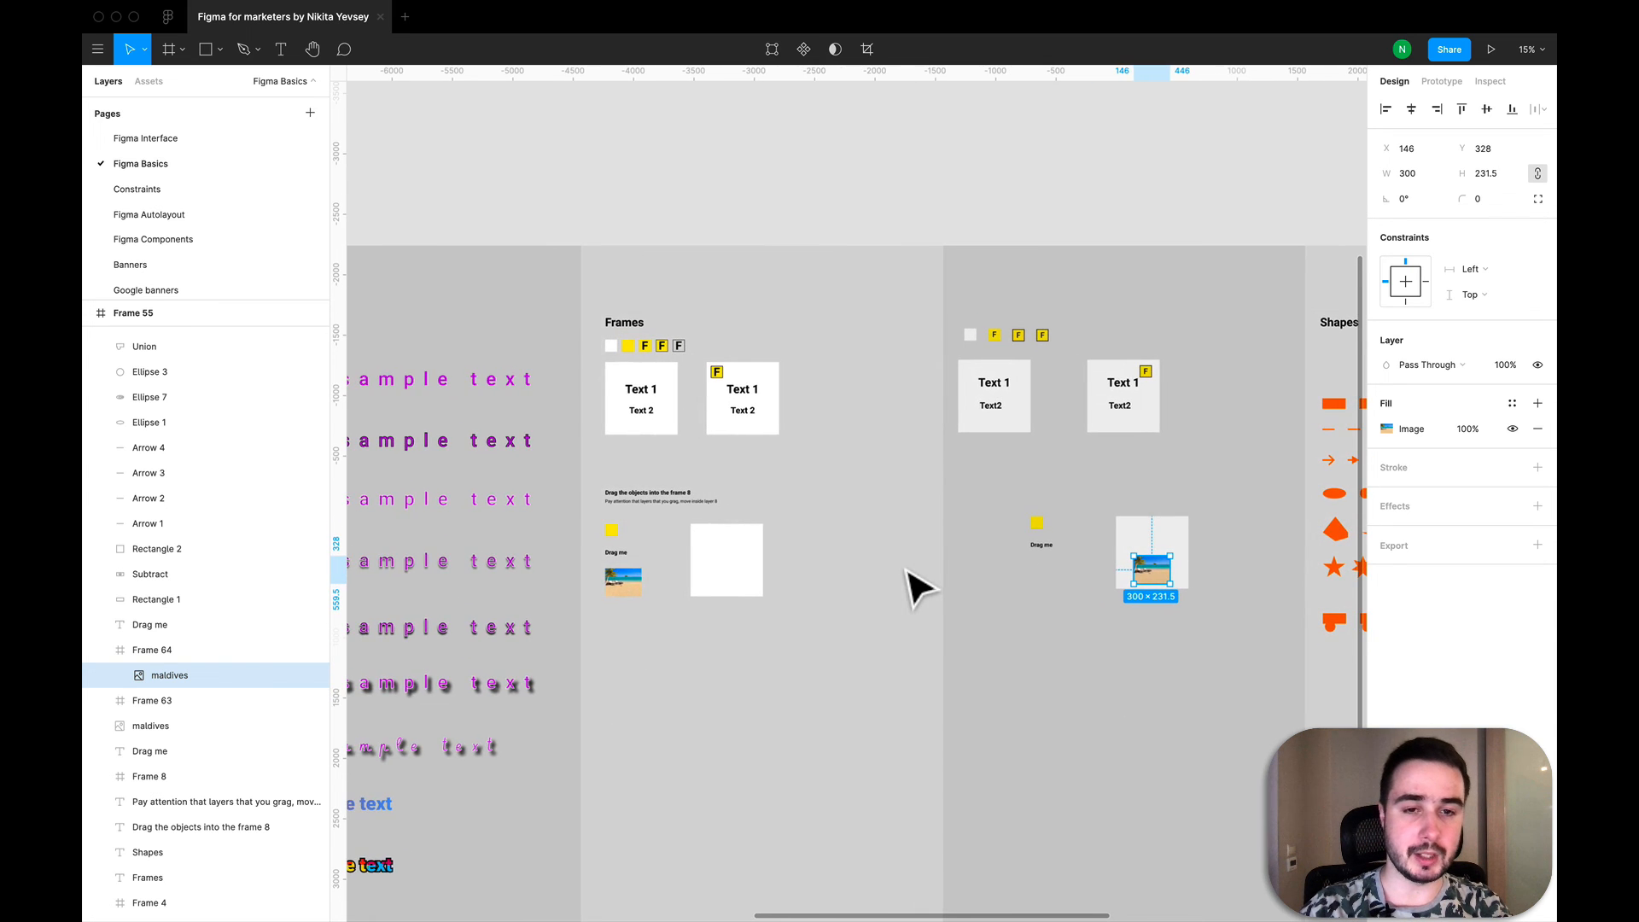